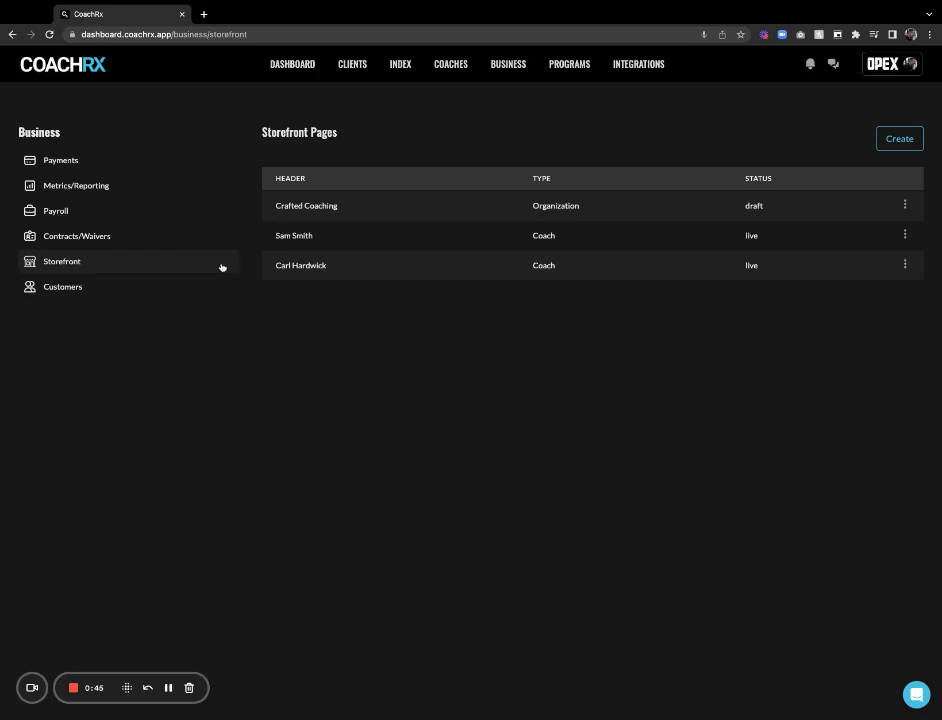
Create a new storefront page and set its Type dropdown to Coach
click(899, 139)
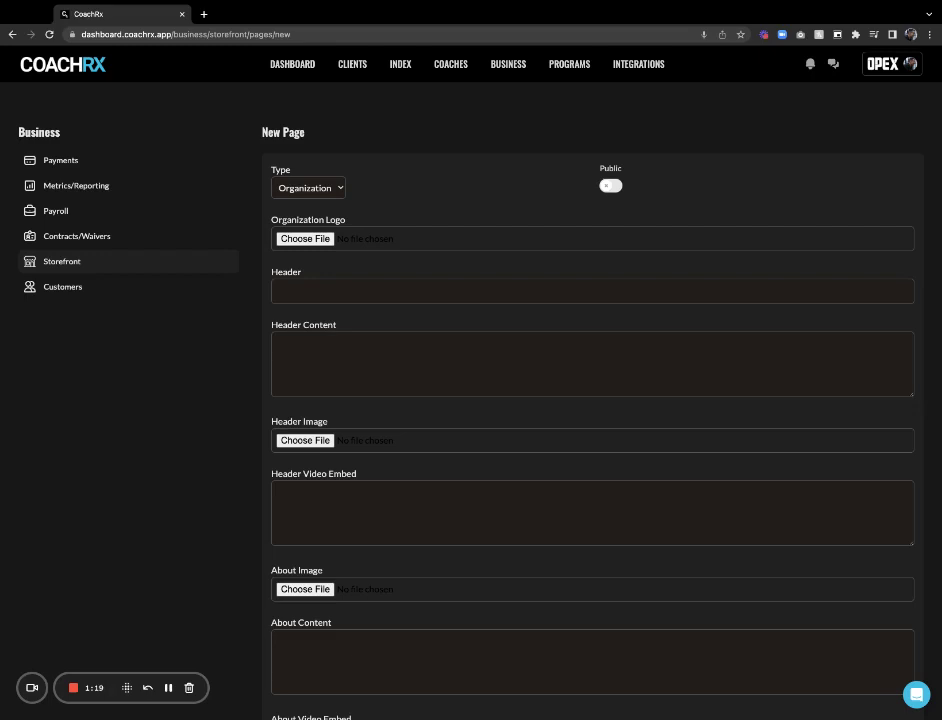
click(402, 195)
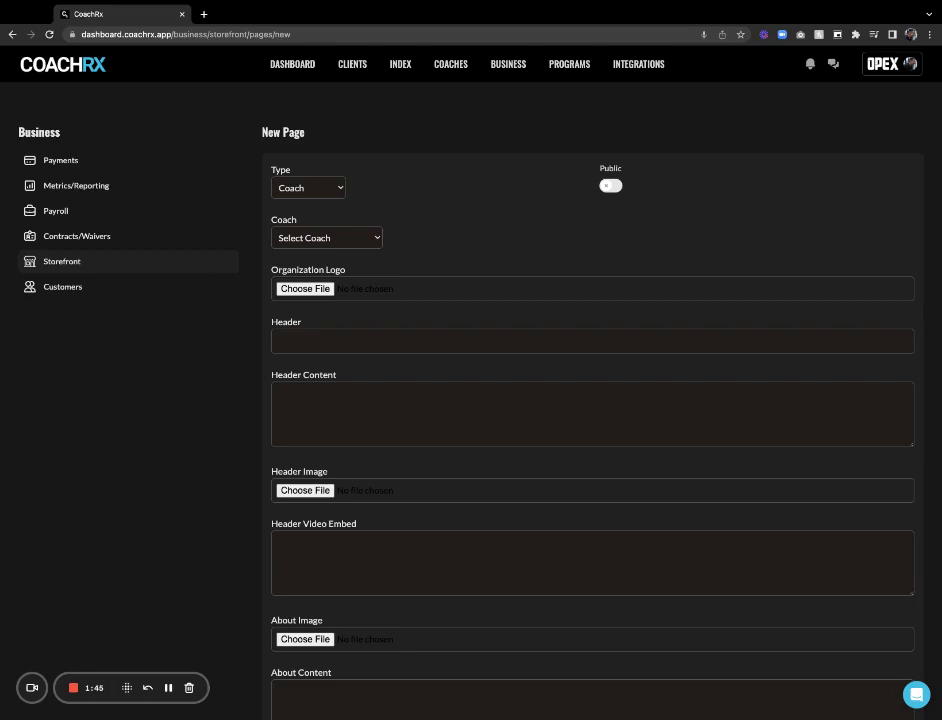
Switch the page type to Organization and attach the OPEX Gyms logo file
click(338, 185)
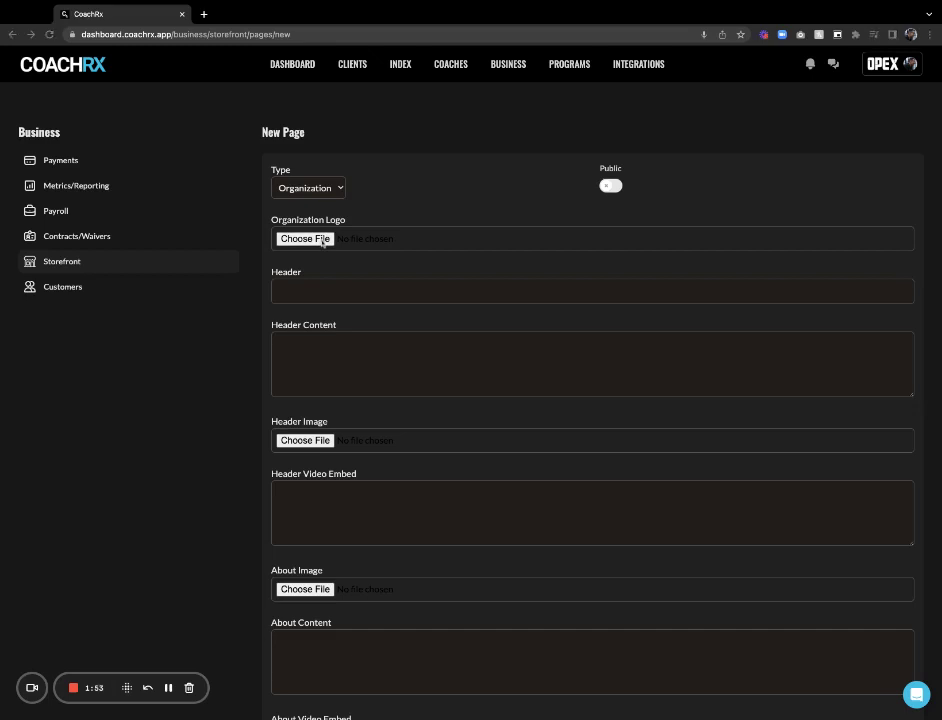
click(323, 240)
key(Return)
Enter header 'OPEX Gyms' and header content 'Experience fitness designed for you'
click(433, 289)
text(OPEX Gyms)
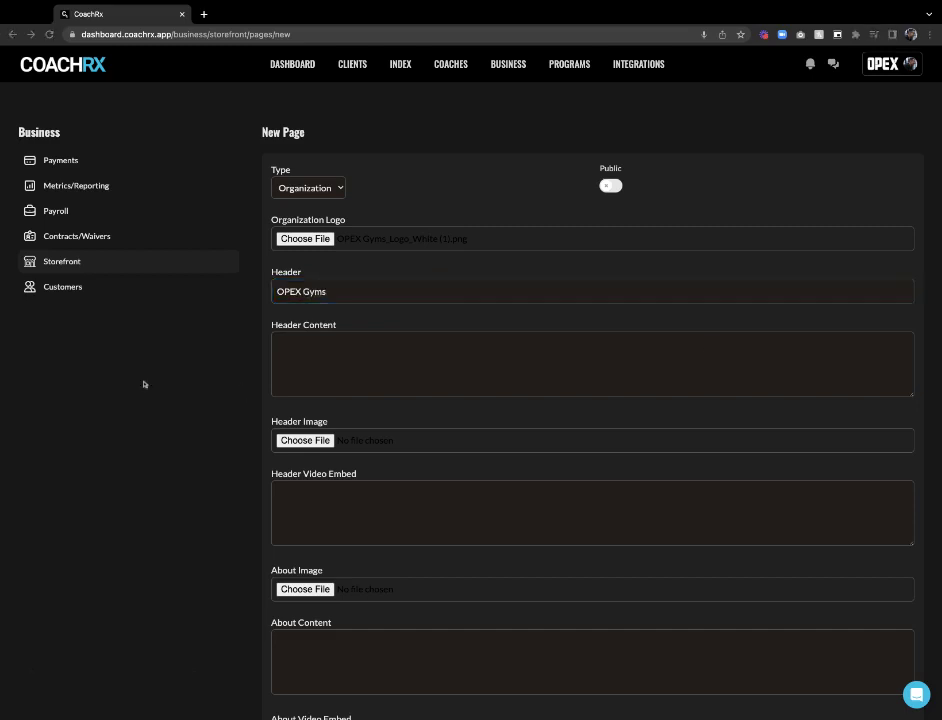
click(289, 343)
text(Experience fitness designed for you)
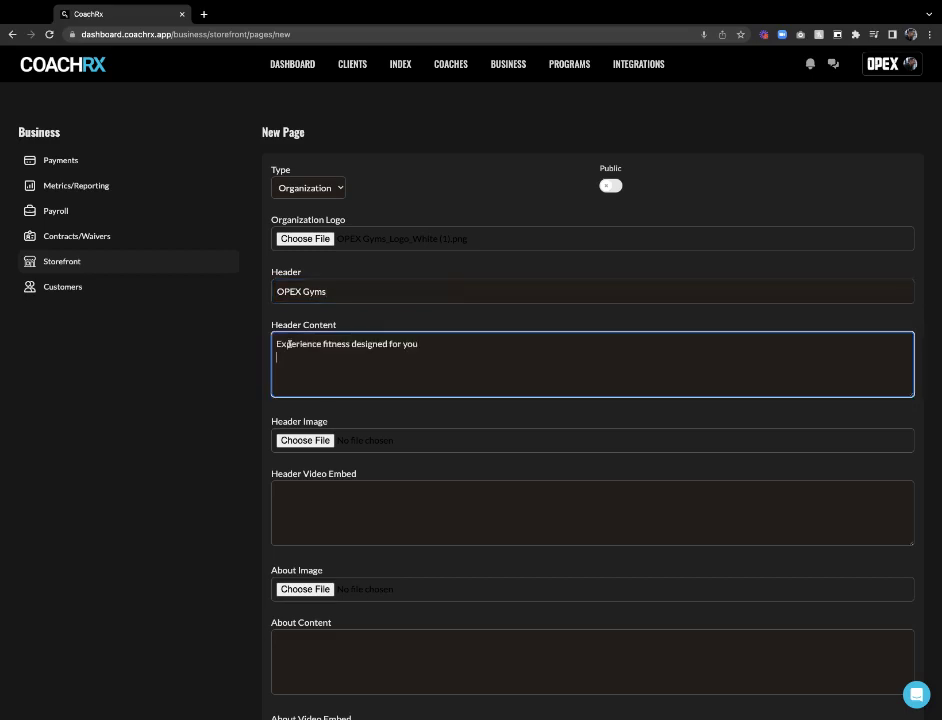
key(BackSpace)
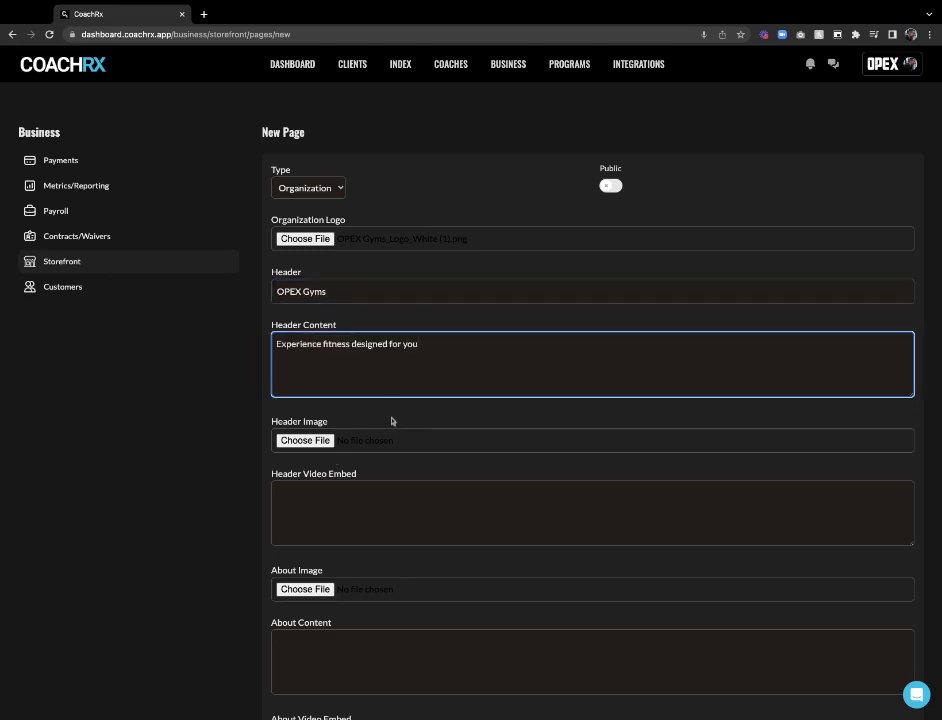
Attach OPEX Gyms_Header Image.png as the Header Image
click(304, 441)
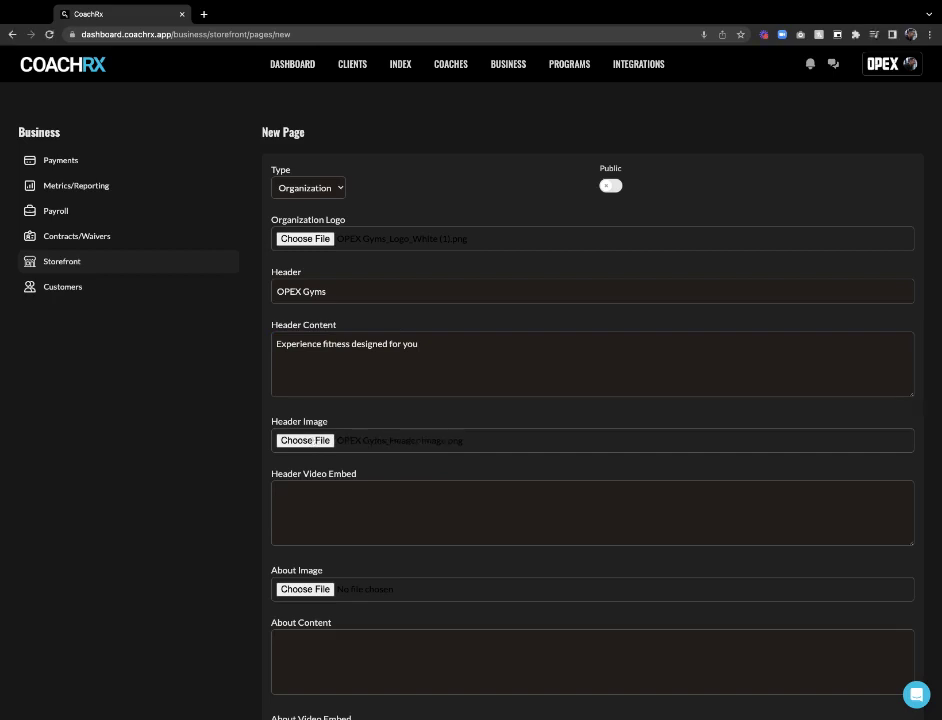
scroll(404, 465, down, 2)
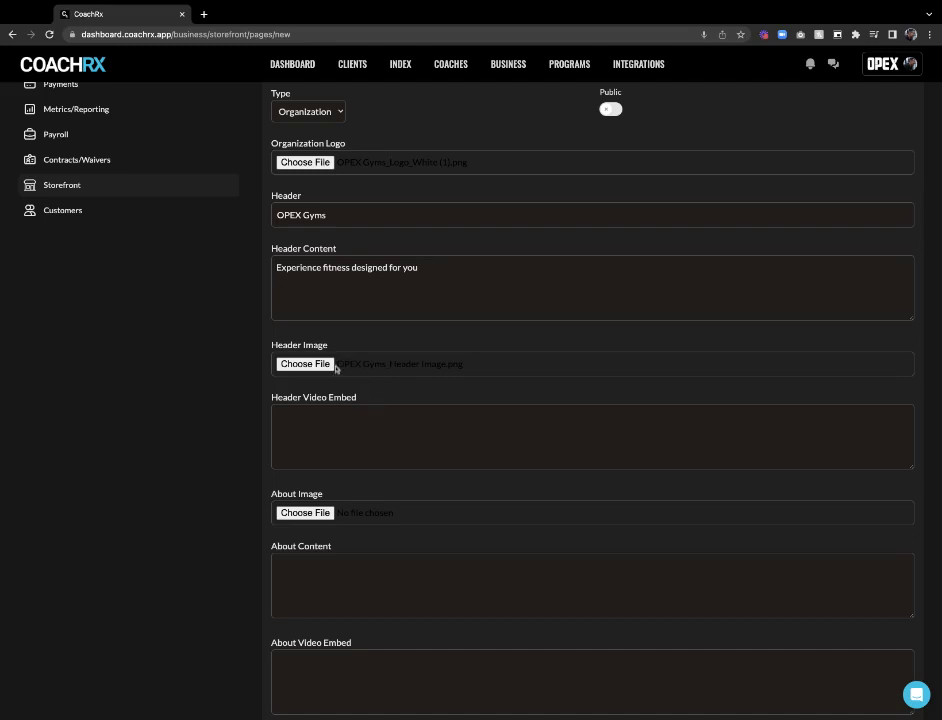
Attach OPEX Gyms_About Image.png as the About Image
scroll(374, 384, down, 2)
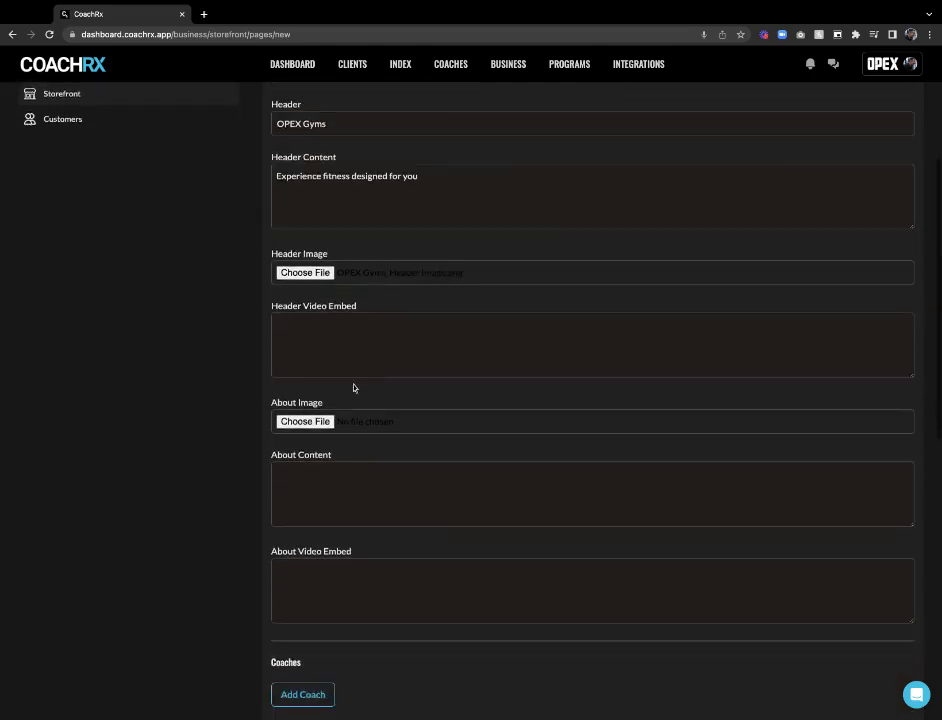
scroll(349, 383, down, 1)
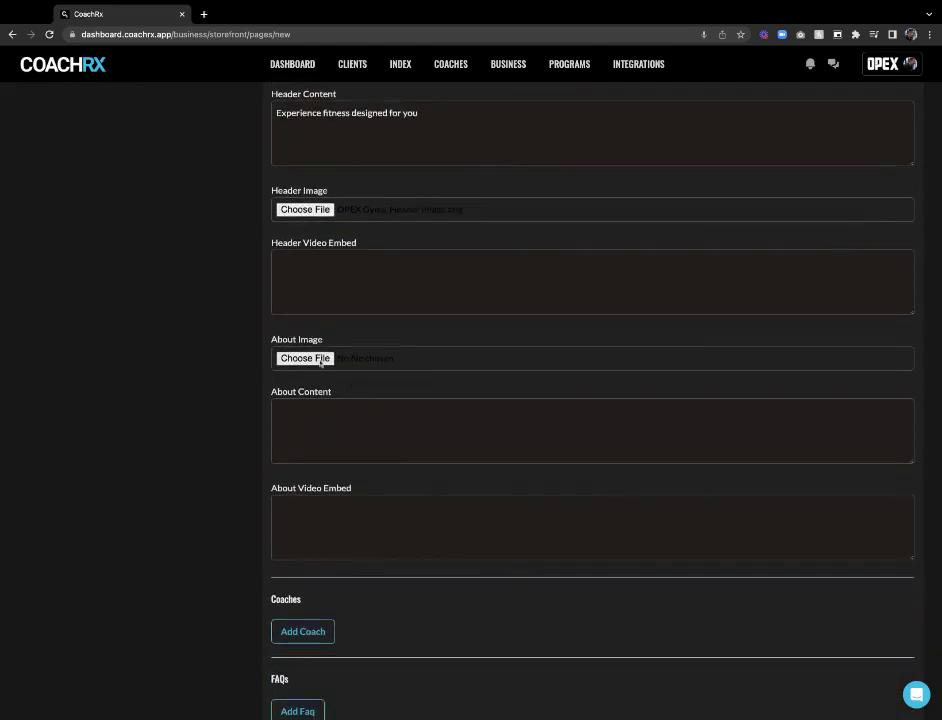
click(321, 362)
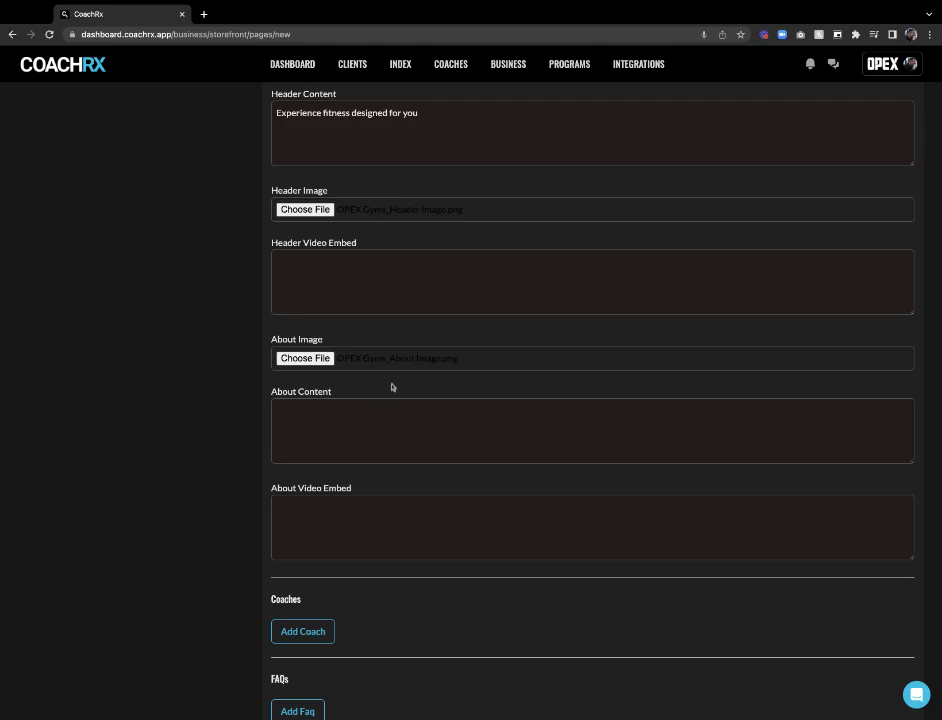
Paste the three-paragraph OPEX Gyms description into About Content
scroll(383, 387, down, 1)
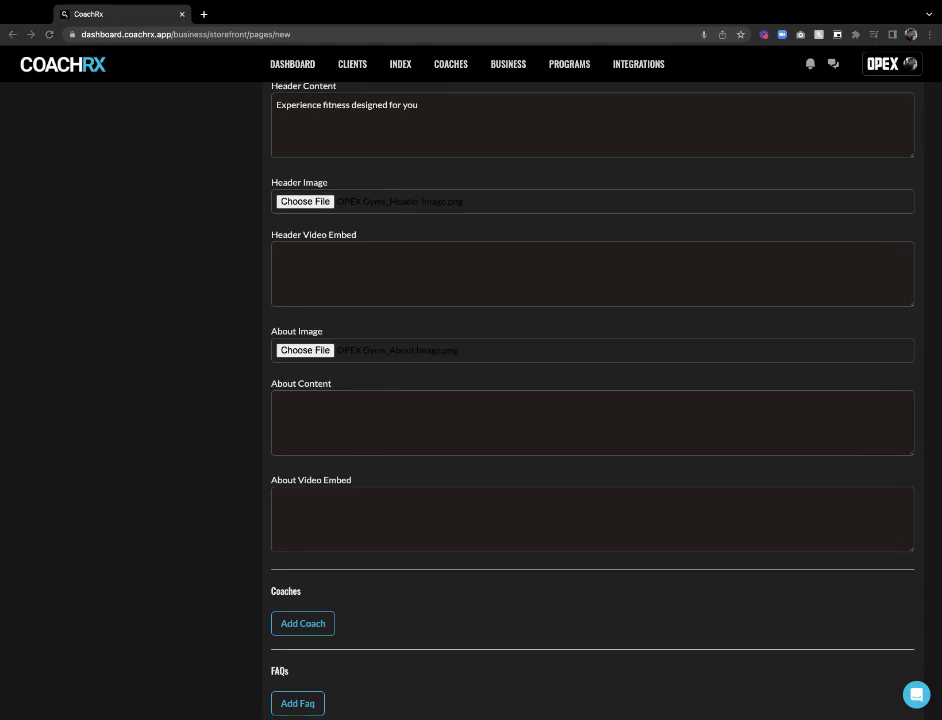
click(313, 398)
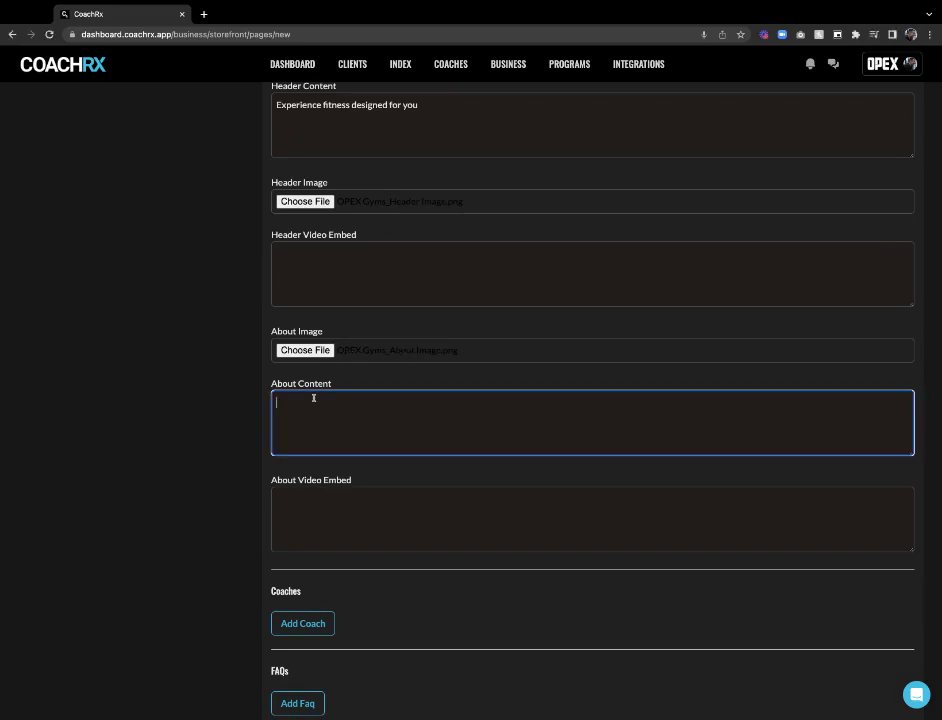
text(The most effective way to deliver results is a professional coach designing and delivering a program created for your unique goals, function, needs and lifestyle.  That's what an OPEX coach does, your program evolves and progresses as you do, so you always receive the perfect balance of challenge and support that you need to grow.  OPEX Gyms is the evolution of personal training. We take personalization to the next level in an environment that teaches you to take ownership of your fitness, and at a fraction of the cost.)
scroll(339, 412, up, 3)
scroll(339, 412, down, 3)
scroll(339, 412, up, 1)
click(384, 477)
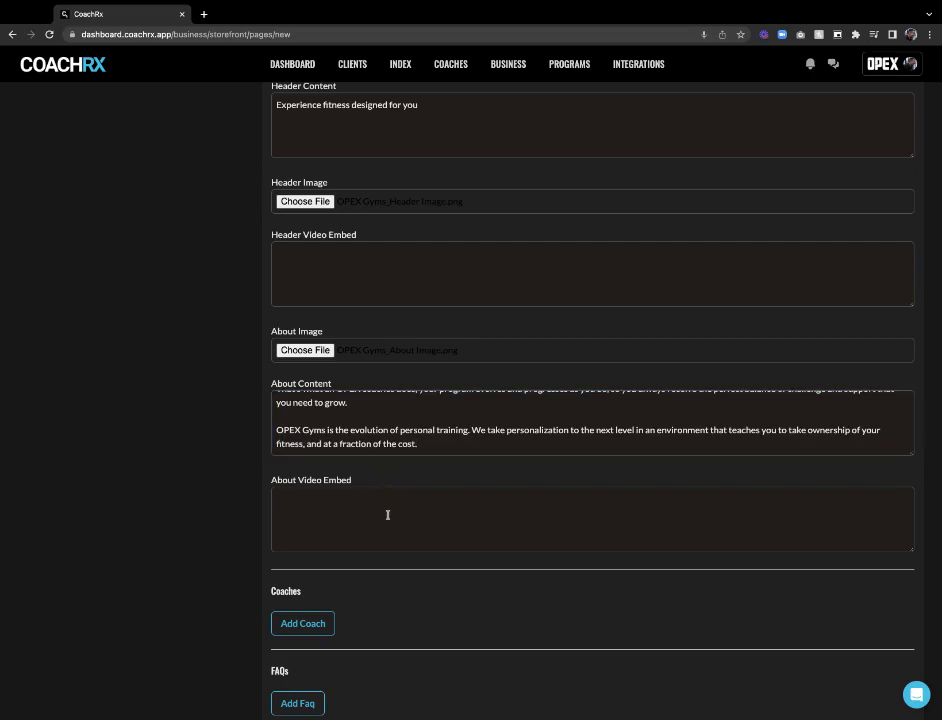
scroll(383, 514, down, 1)
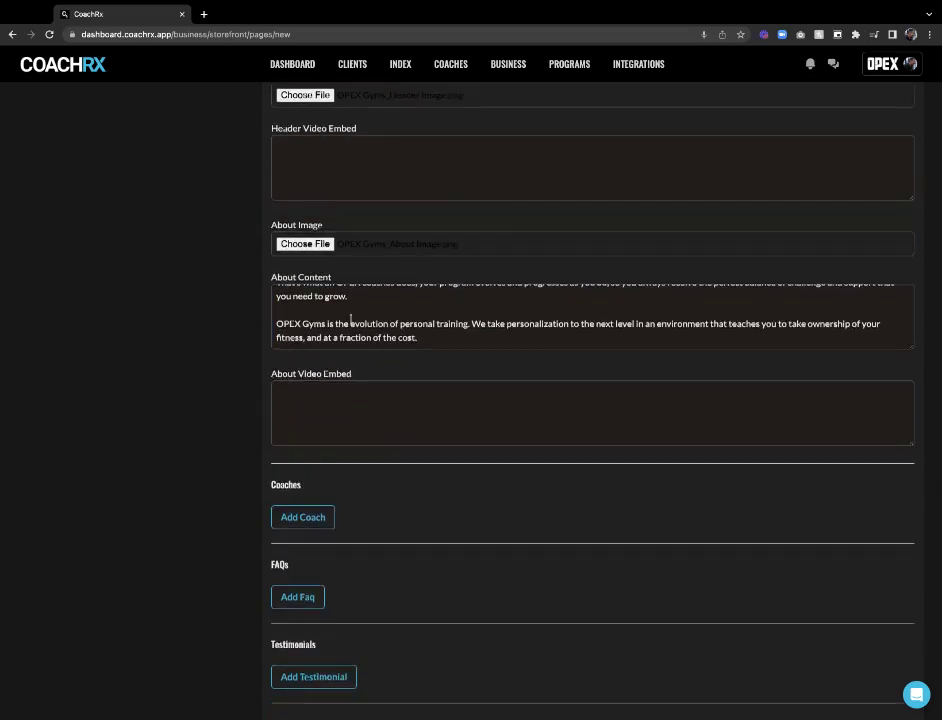
scroll(378, 437, down, 2)
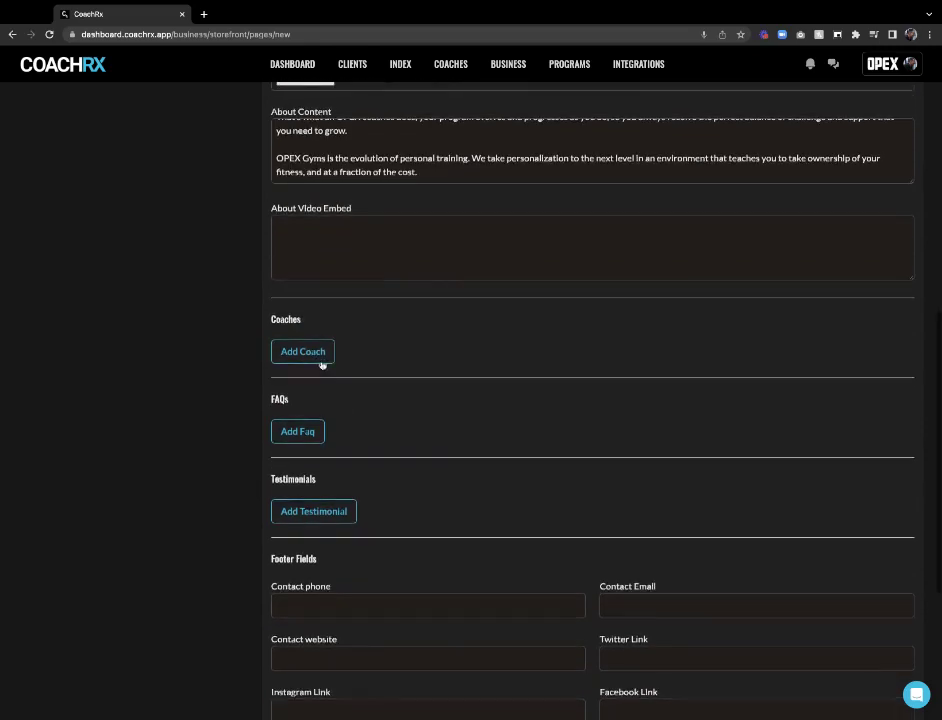
Add a coach entry and paste the coach's full name into Coach Name
click(322, 364)
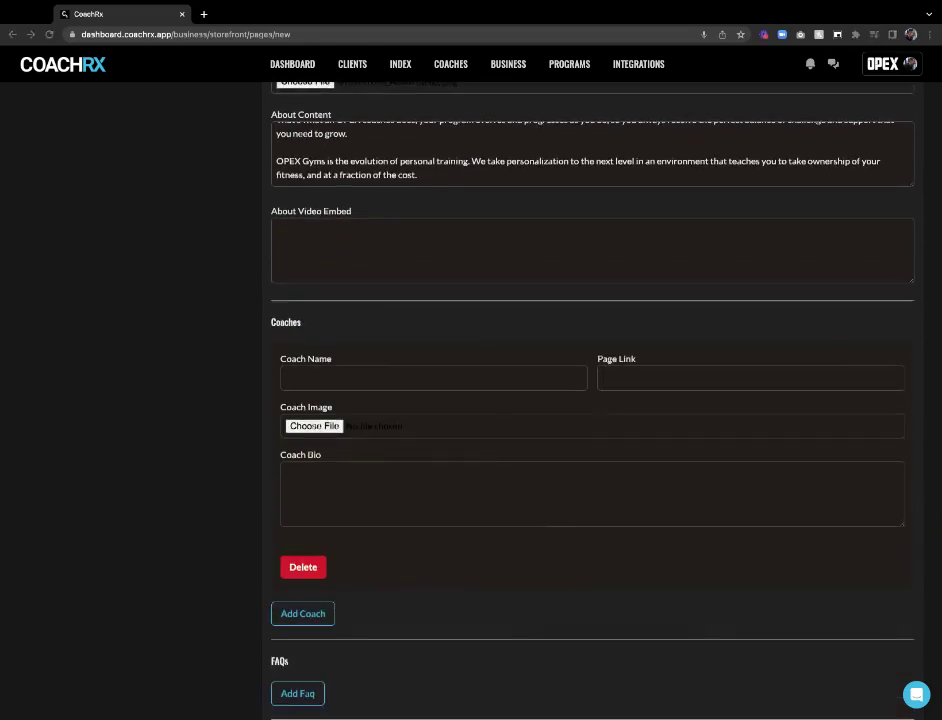
click(465, 377)
text(James FitzGerald)
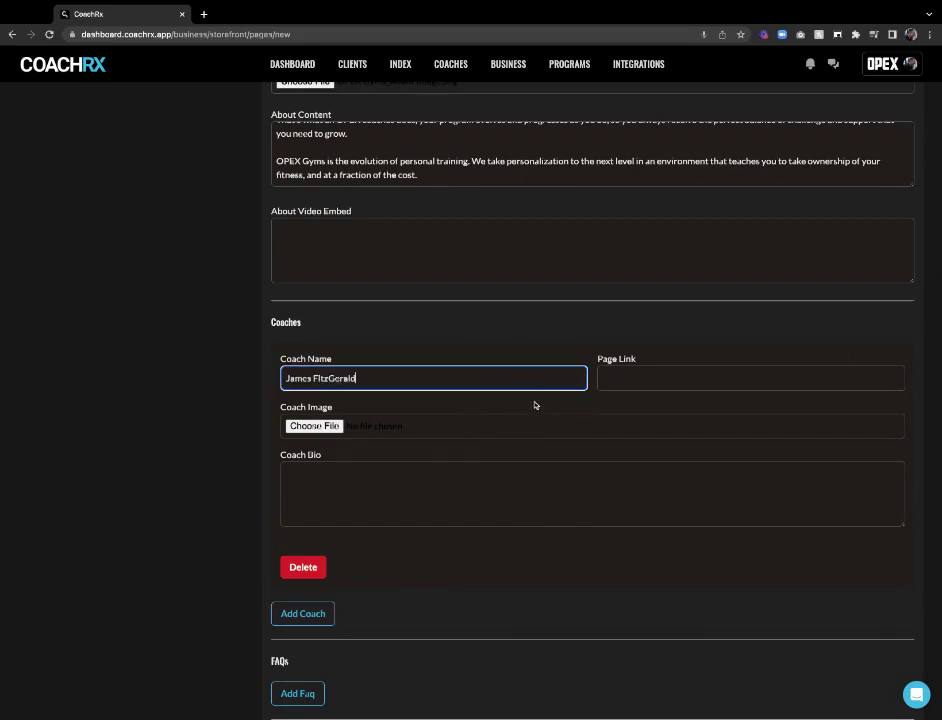
click(611, 385)
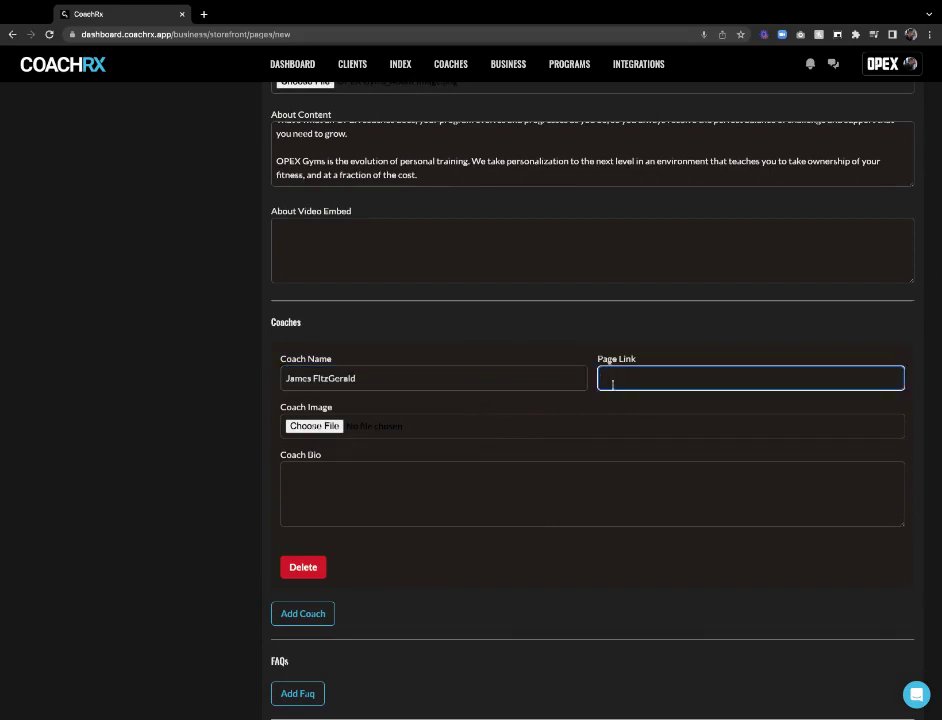
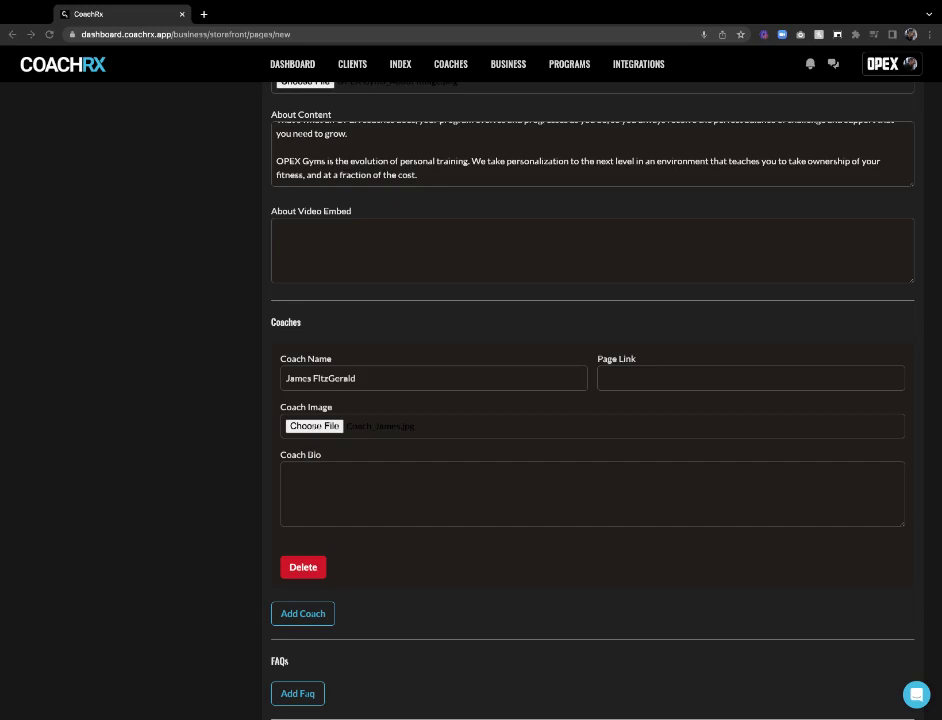
click(393, 480)
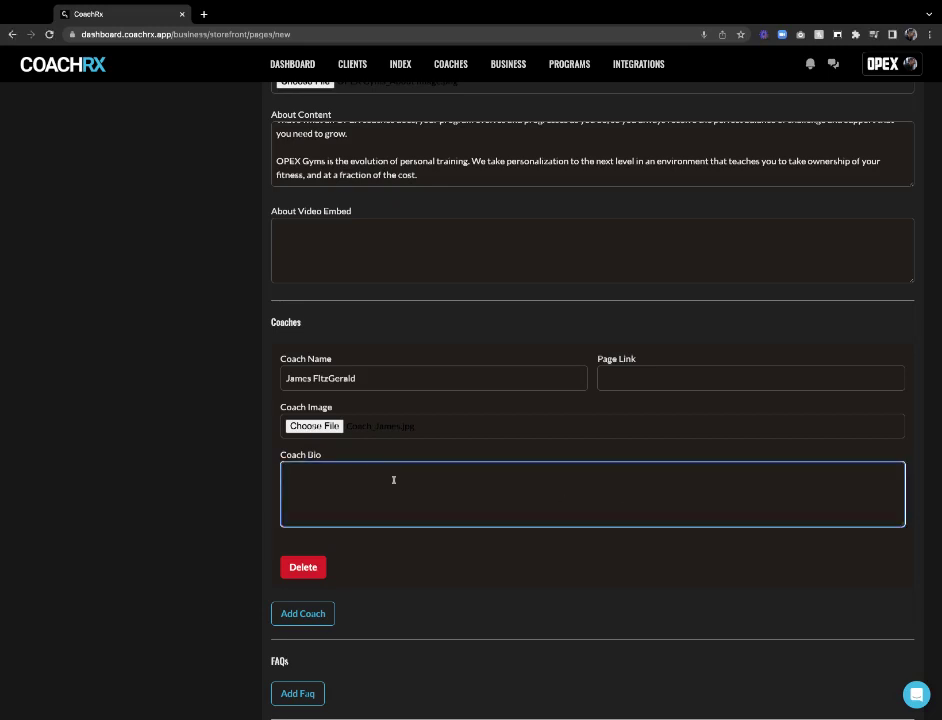
text(Inaugural Fittest Man On Earth, James has always been deeply fascinated by human potential, both physical and cognitive. In his pursuit of endless growth in both of these areas, James has developed a system and a community around what fitness can and should look like for everyone looking to live a larger life.)
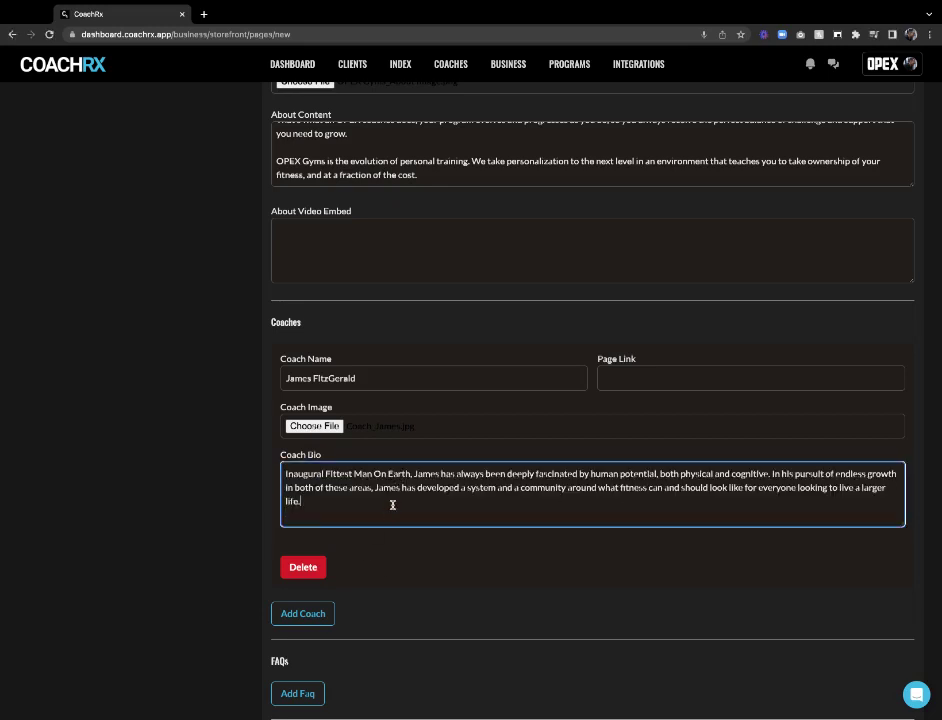
click(305, 613)
scroll(349, 524, down, 2)
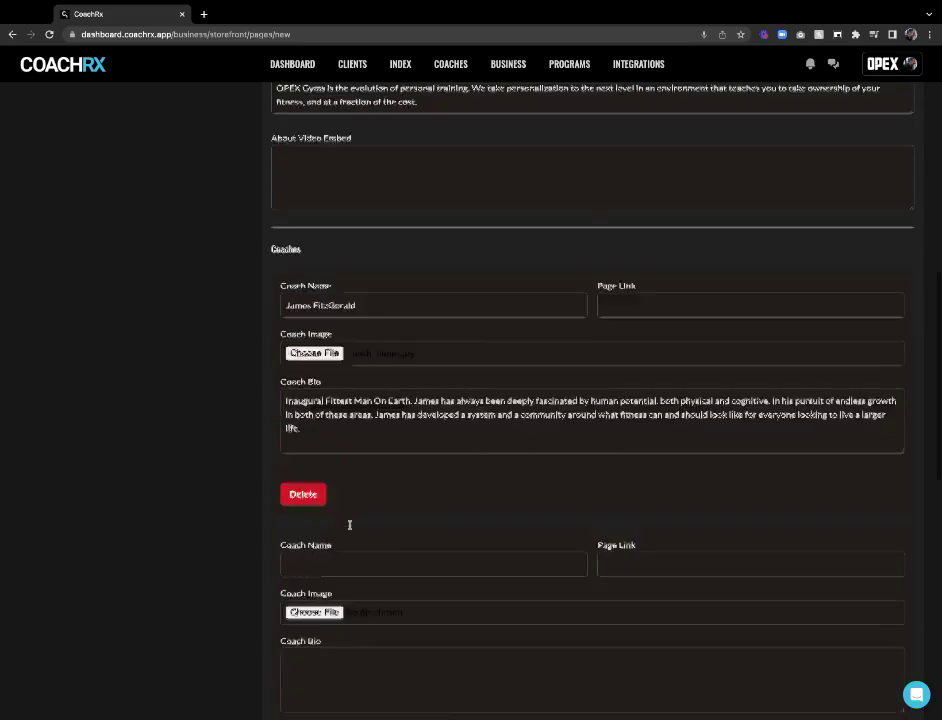
scroll(349, 524, down, 2)
click(332, 480)
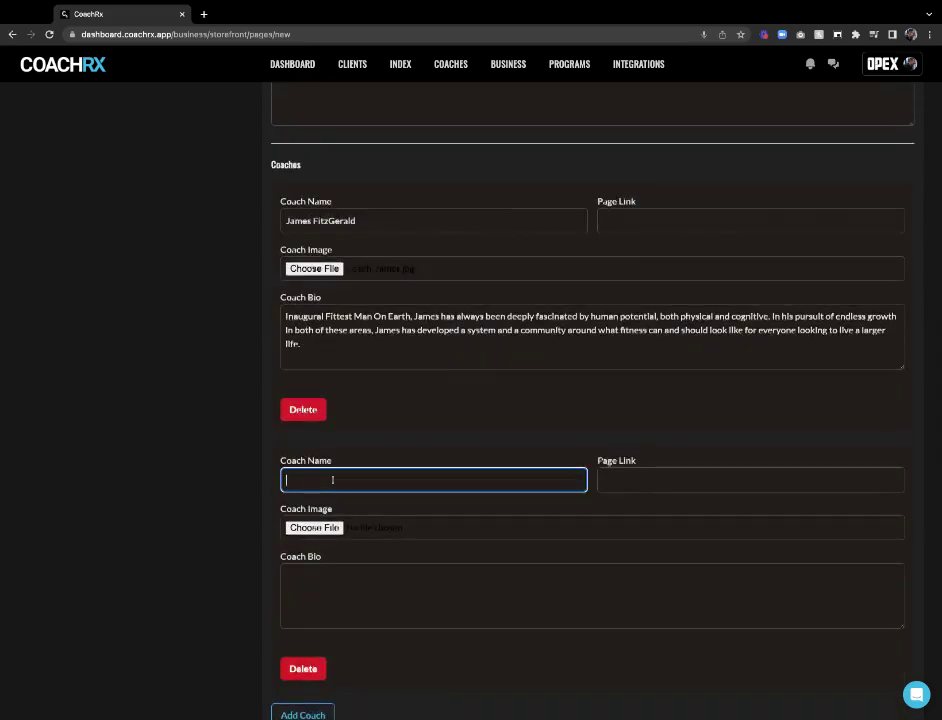
text(Carl Hardwick)
click(326, 534)
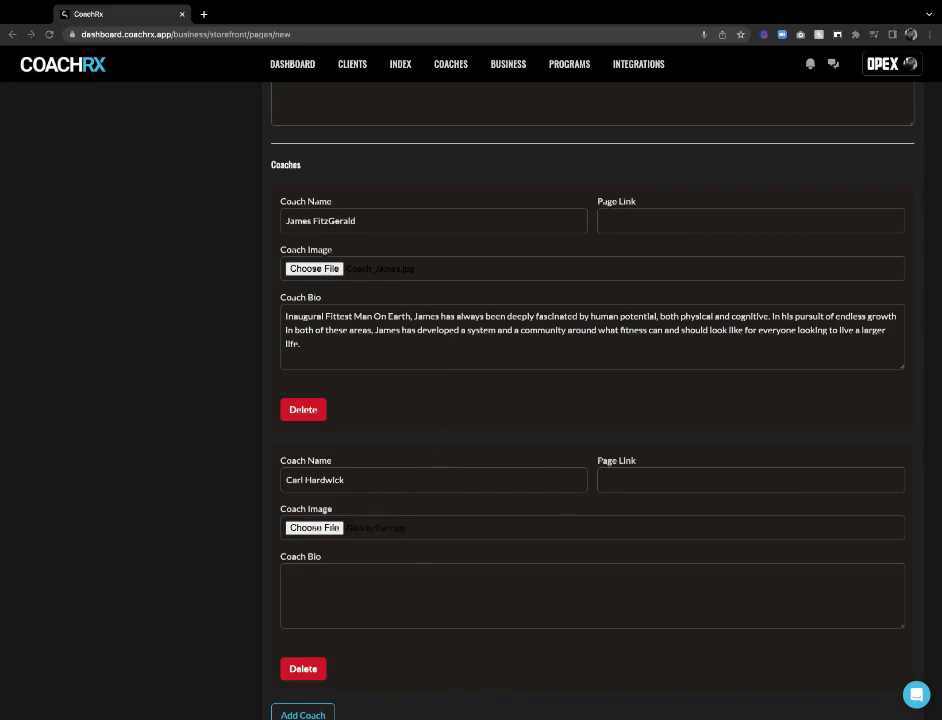
click(419, 581)
text(For OPEX CEO Carl Hardwick, movement is life. This 3-time All-Conference college football player and former U.S. Army medic has dedicated his career to helping those around him find their ideal version of fitness. Now, even off the gridiron and the battlefield, Carl tirelessly gives his all to helping those around him thrive.)
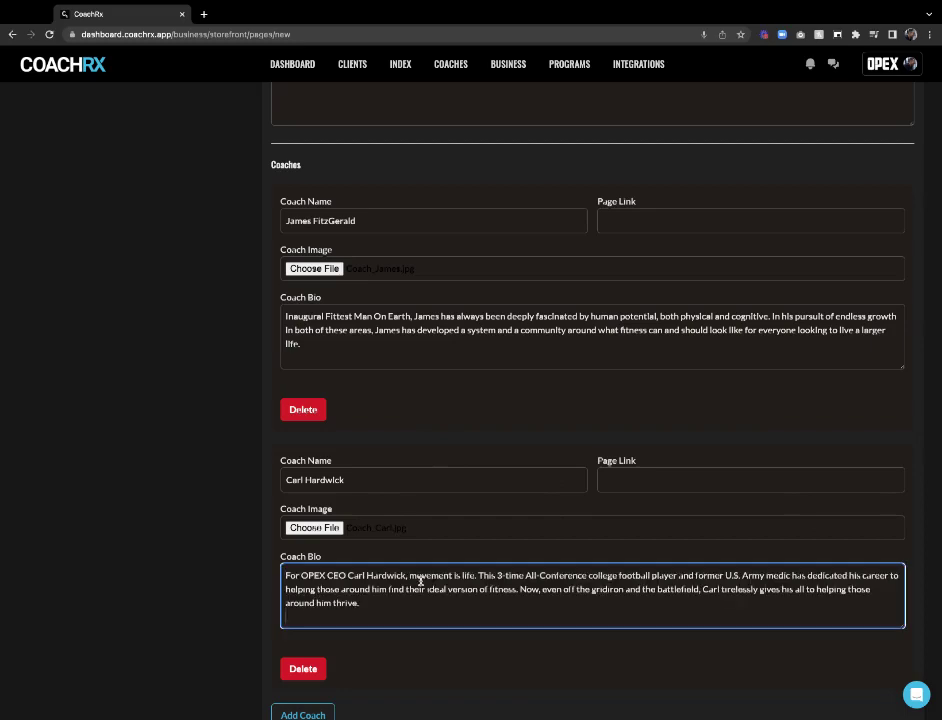
scroll(470, 562, down, 5)
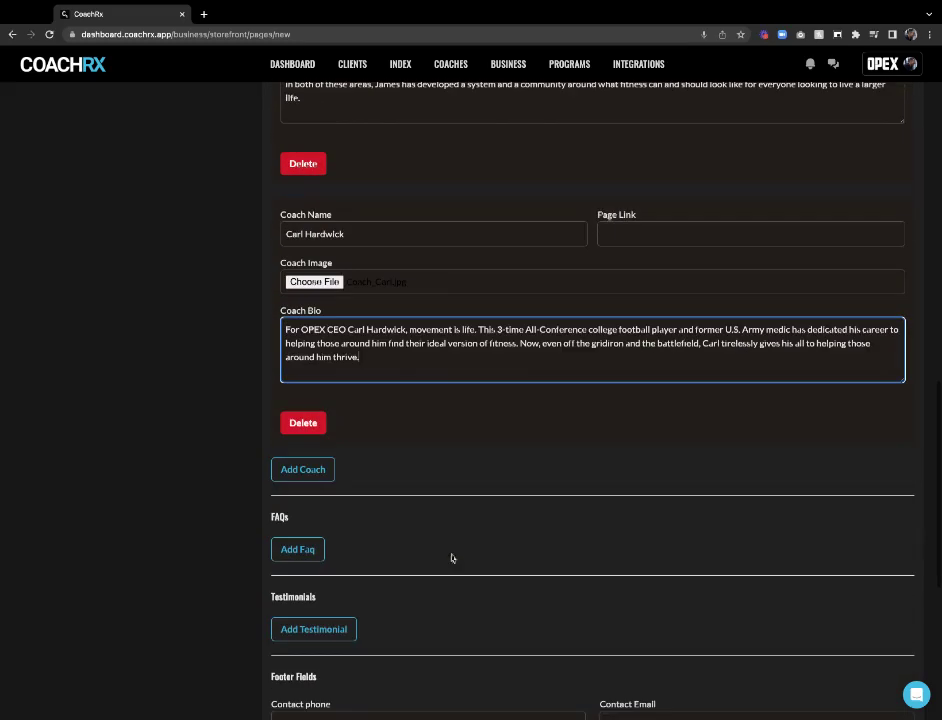
Add a third coach with a pasted name, a photo and a pasted bio
click(322, 476)
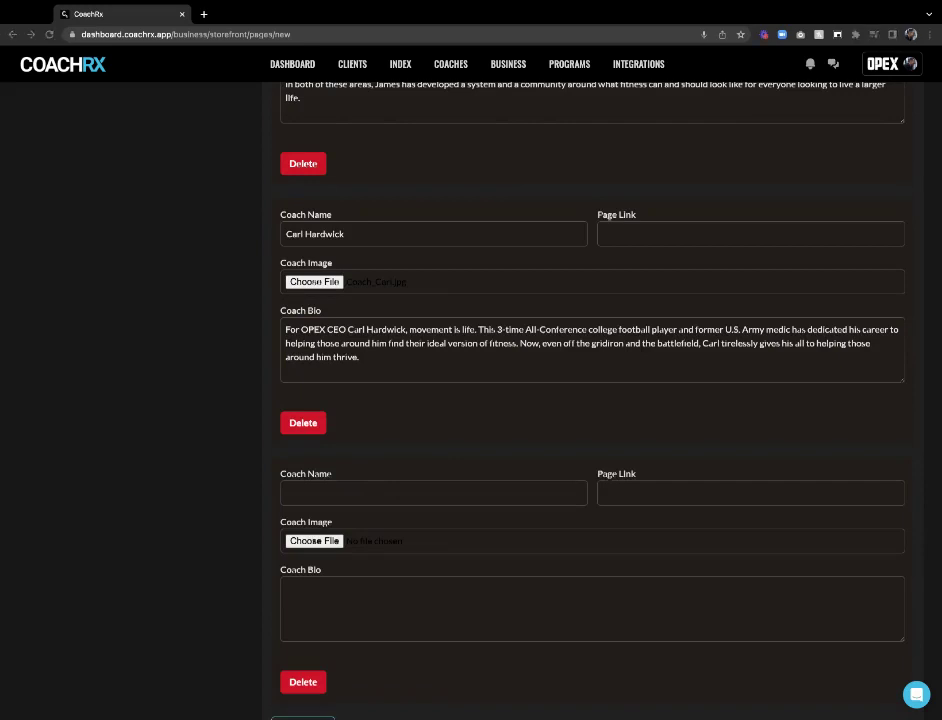
click(322, 492)
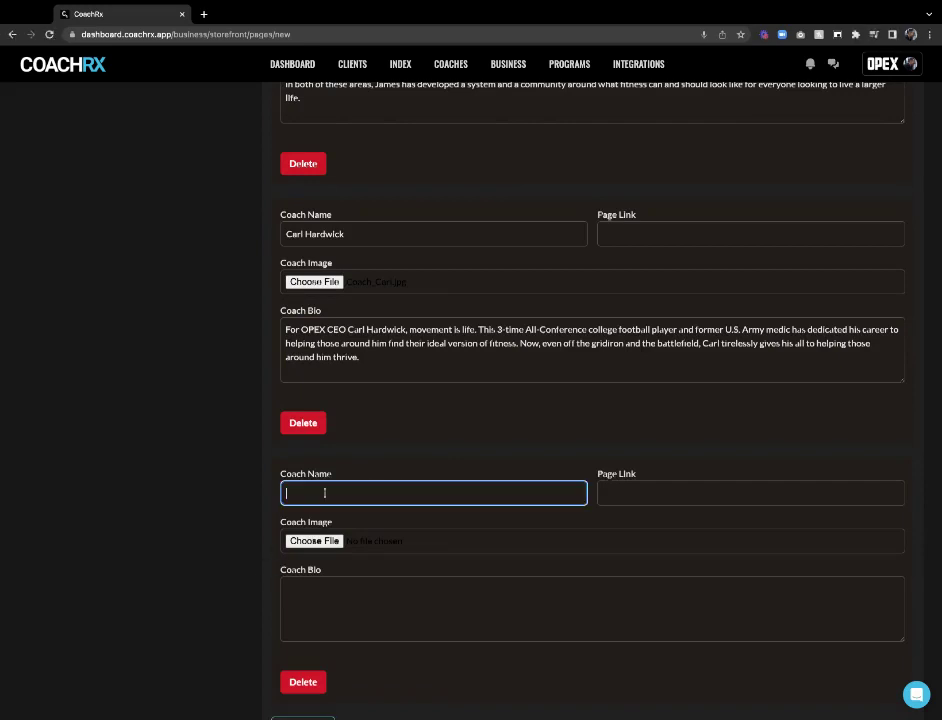
click(351, 551)
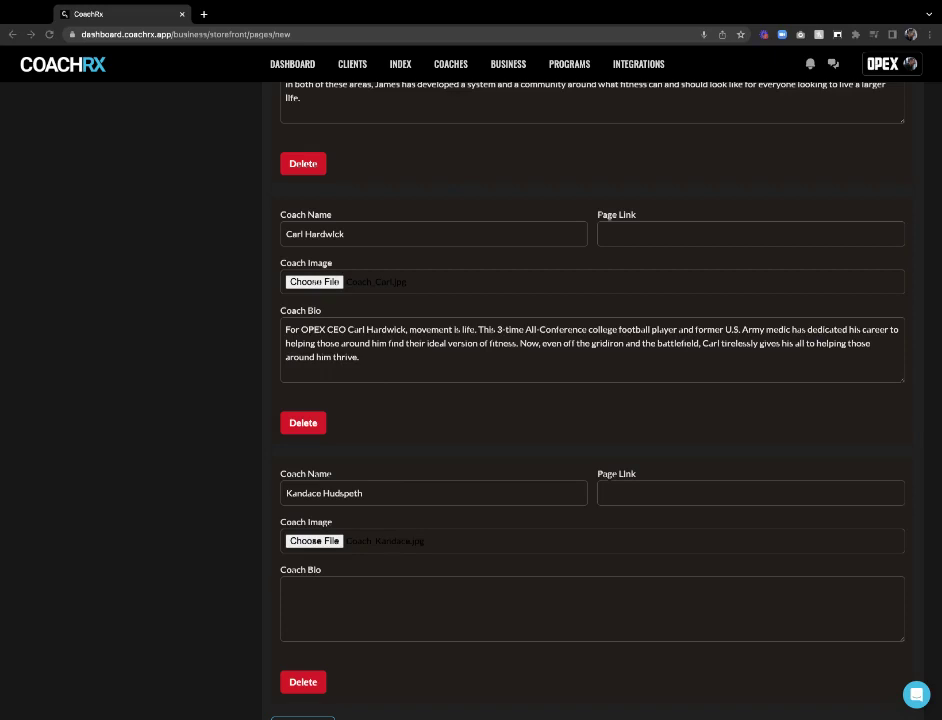
click(391, 597)
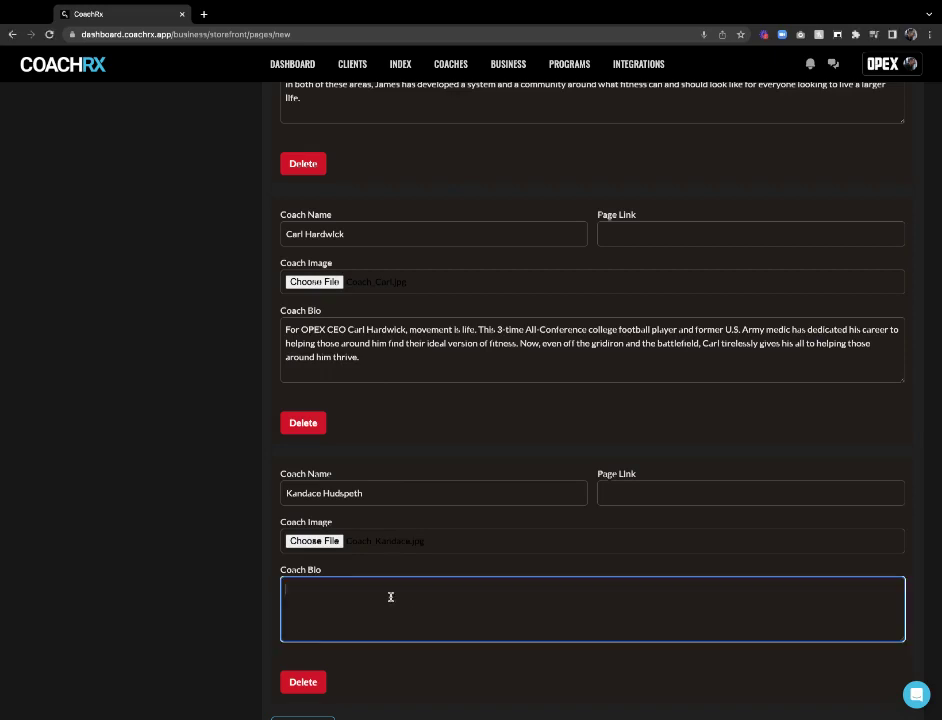
text(With over 20 years of experience leading brand strategy for huge brands and major advertising agencies, Kandace left agency life in 2014 to dedicate her craft to growing mission-driven fitness brands. Since then, she's served as CMO at Bodybuilding.com, HYBRID Performance Method, and now here at OPEX Fitness.)
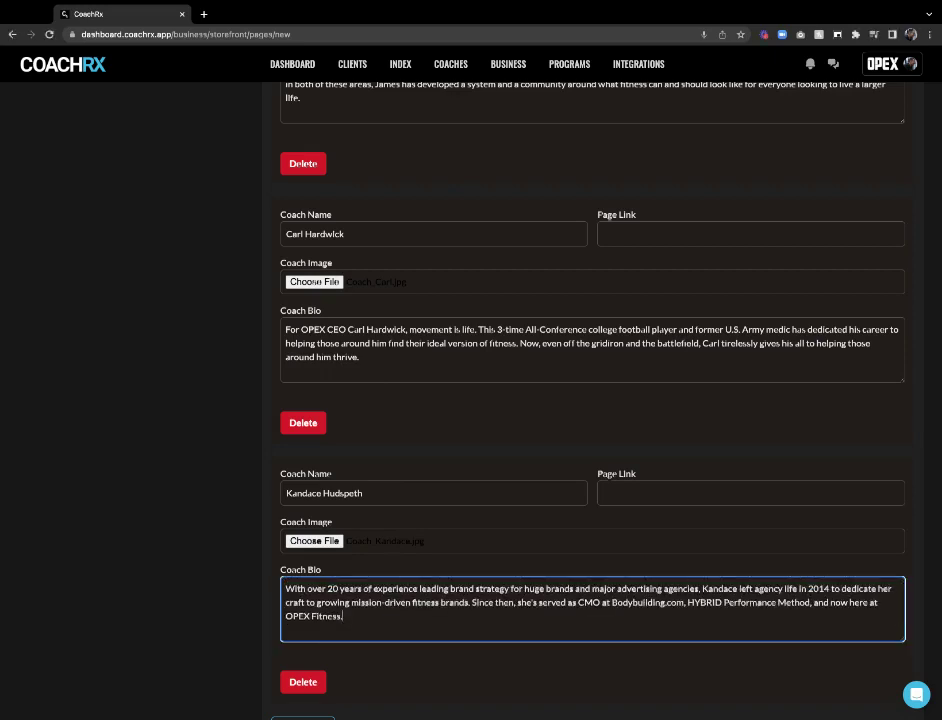
scroll(315, 633, down, 2)
click(318, 643)
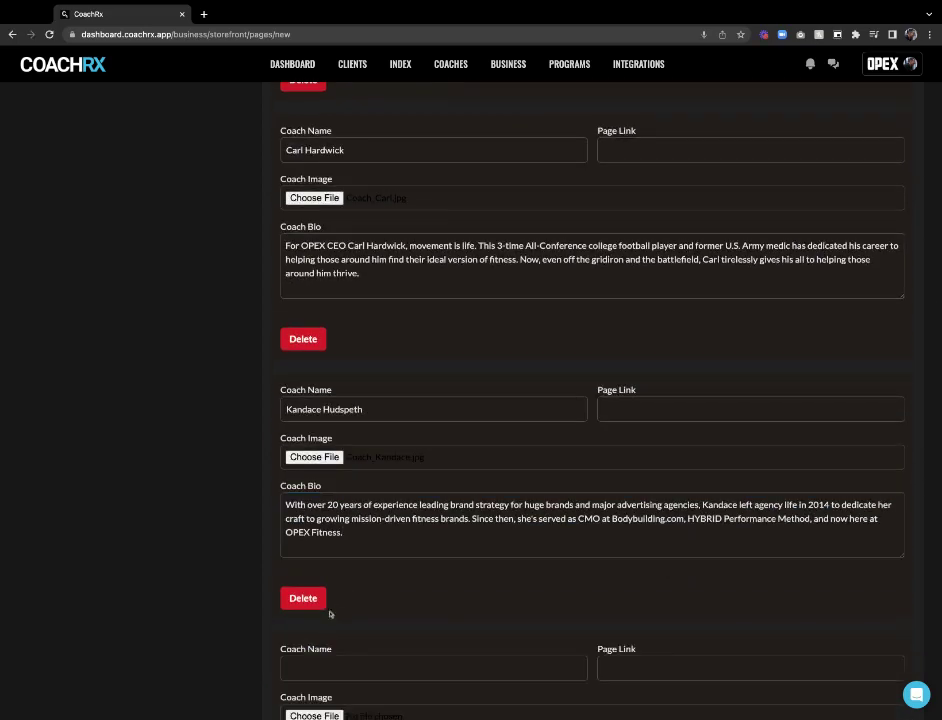
scroll(330, 614, down, 1)
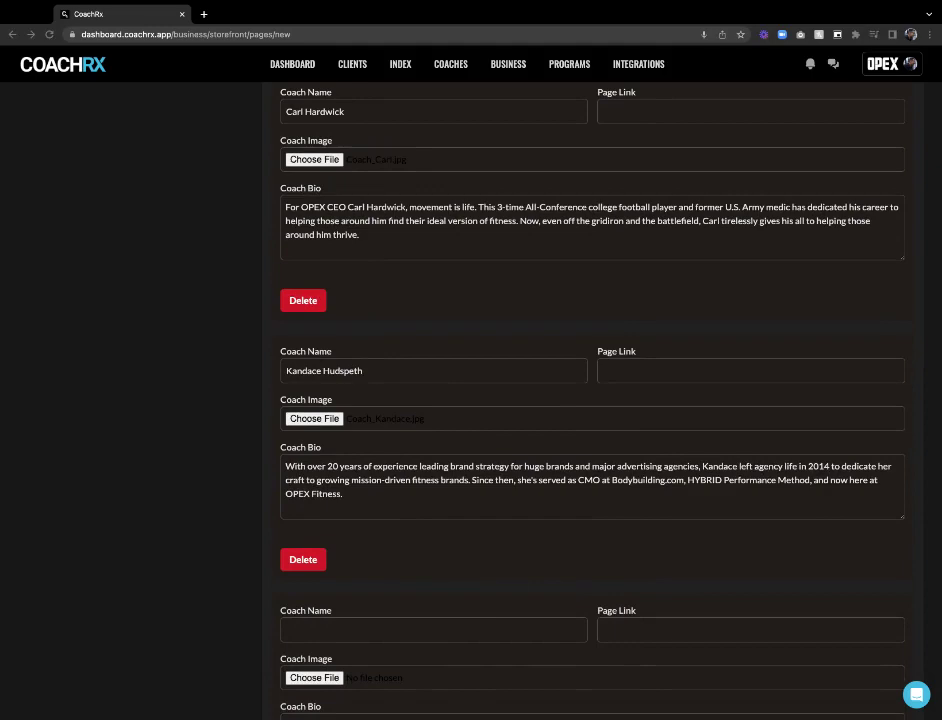
click(357, 631)
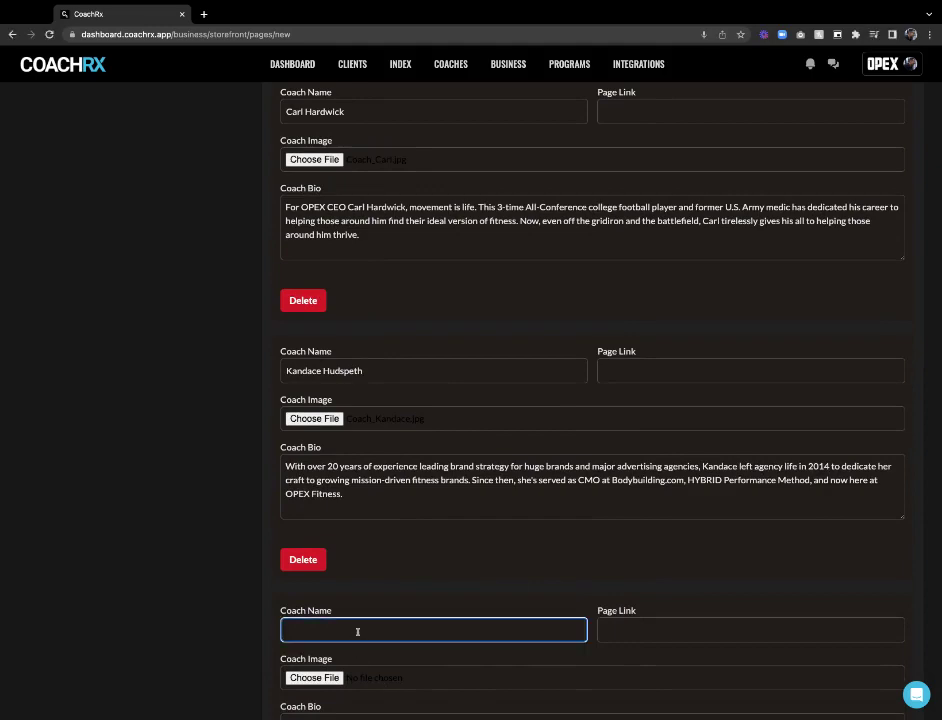
scroll(660, 630, down, 7)
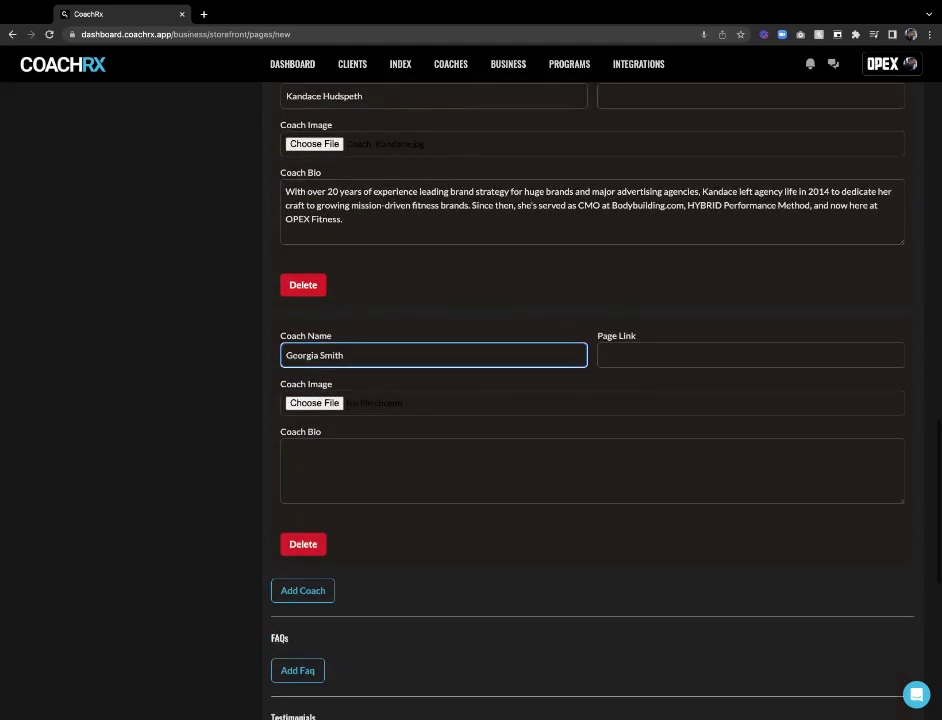
click(318, 411)
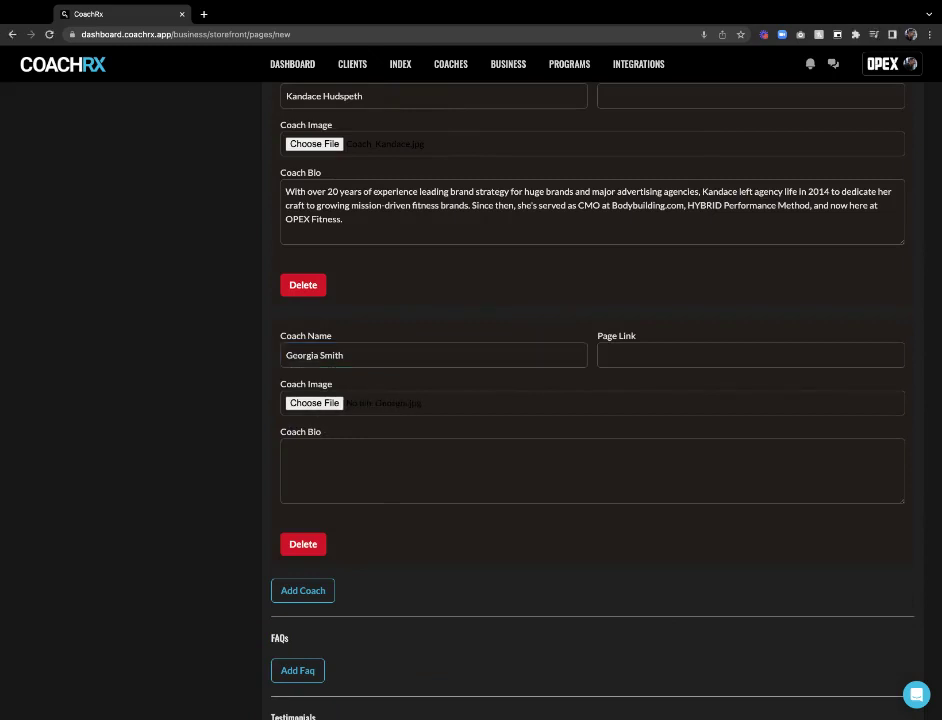
key(Return)
click(362, 465)
text(This Aussie native moved to the states in 2014 and pursued her passion for coaching. Today, she pays forward the knowledge she learned from OPEX, creating educational content and spreading the simple fitness truths that transform lives. When she's not writing, you'll find her on the mats teaching and training BJJ.)
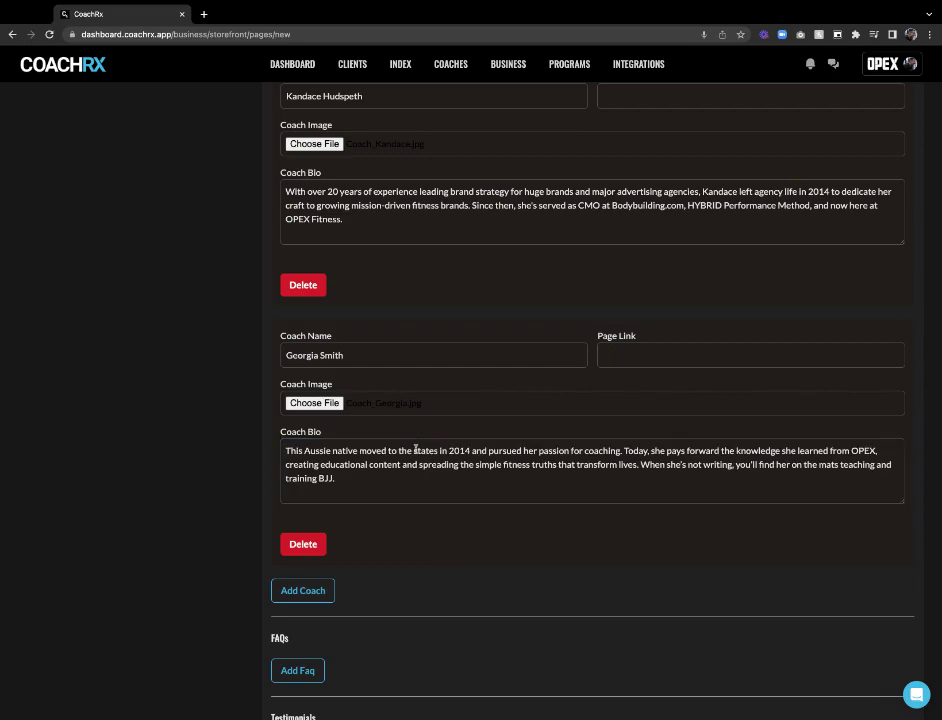
scroll(378, 424, up, 5)
scroll(370, 447, down, 4)
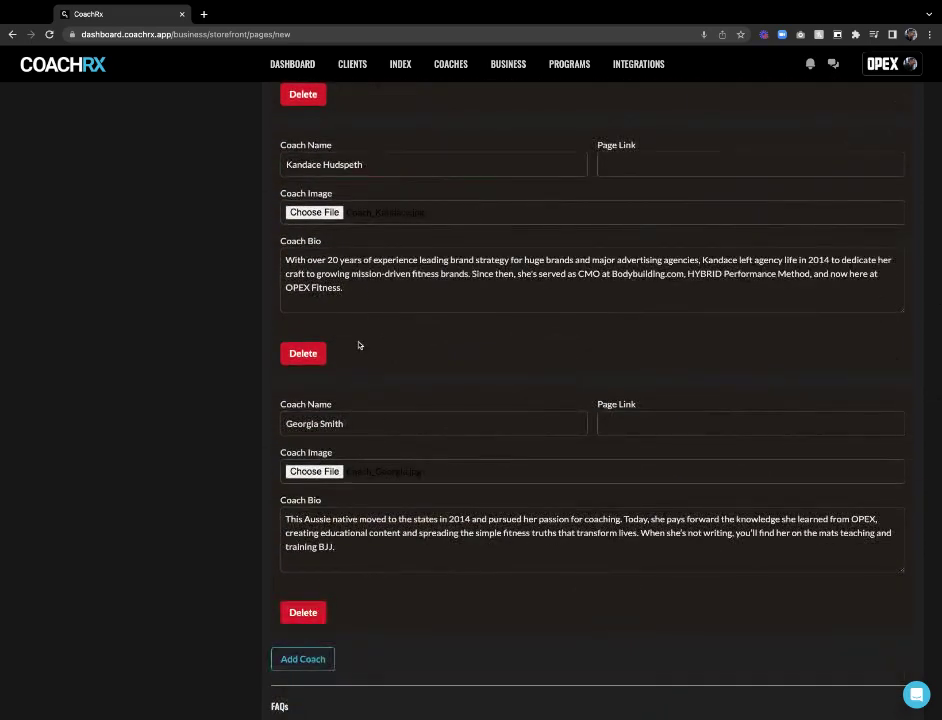
scroll(357, 343, down, 2)
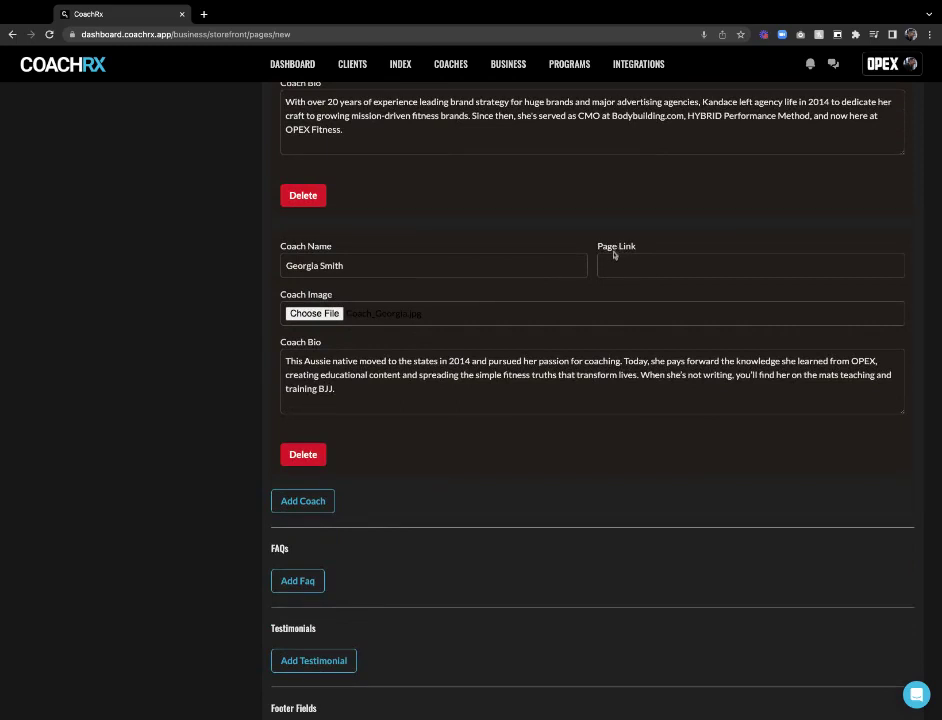
scroll(418, 321, down, 2)
scroll(330, 280, down, 2)
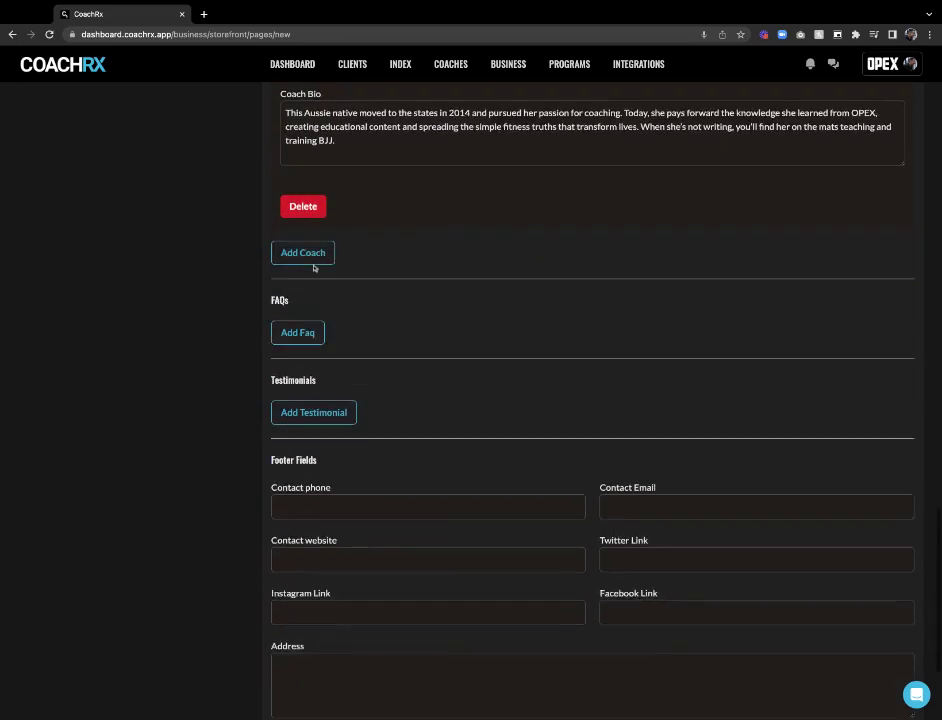
scroll(456, 209, up, 2)
scroll(456, 209, down, 1)
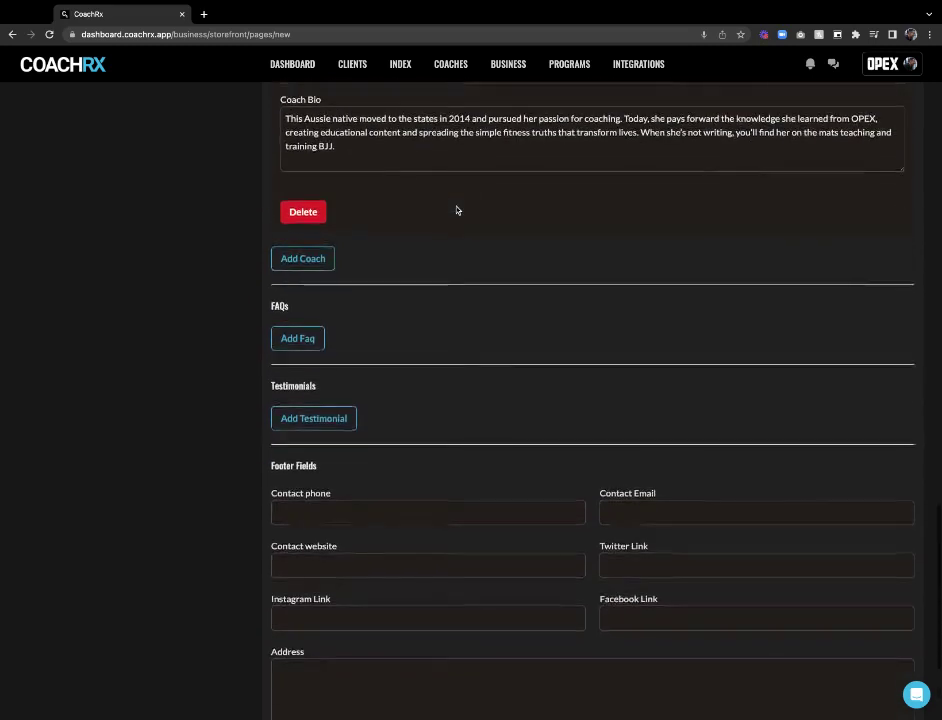
Add a first FAQ, 'Where do I start?', with its pasted answer
click(280, 338)
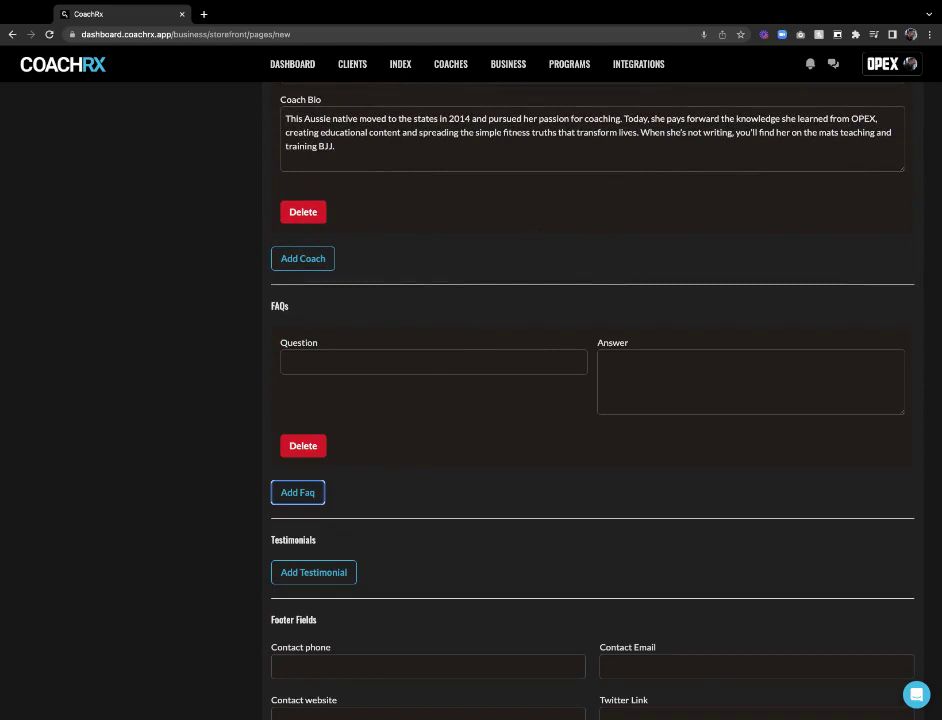
click(347, 362)
text(Where do I start?)
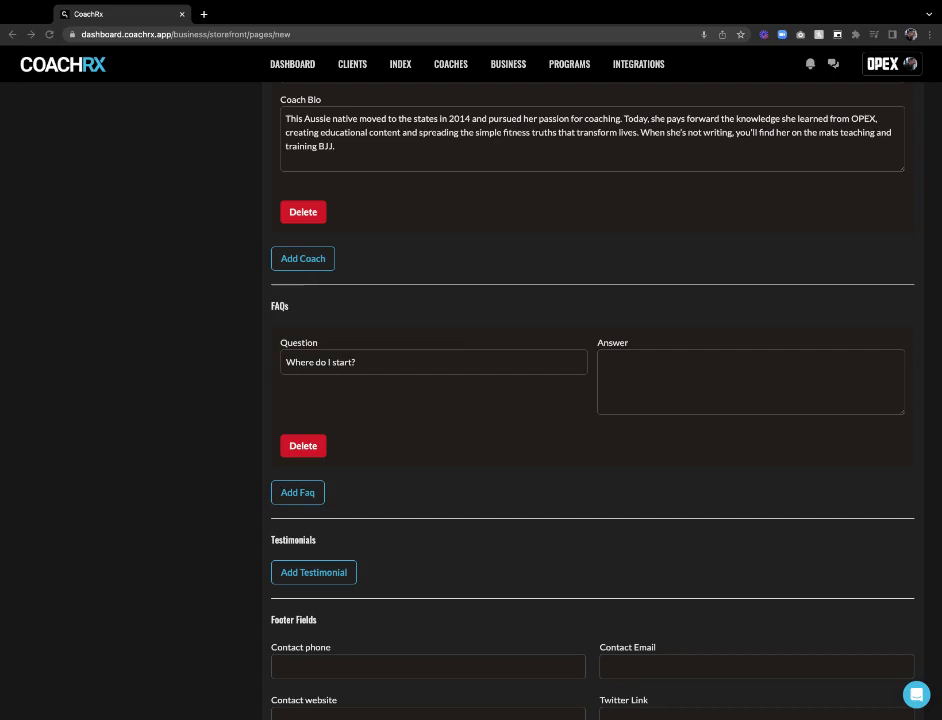
click(621, 370)
text(Introductions are about gyms. Our consultation is about YOU. You'll sit down with a professional coach and will discuss where you're at and where you want to go in fitness.)
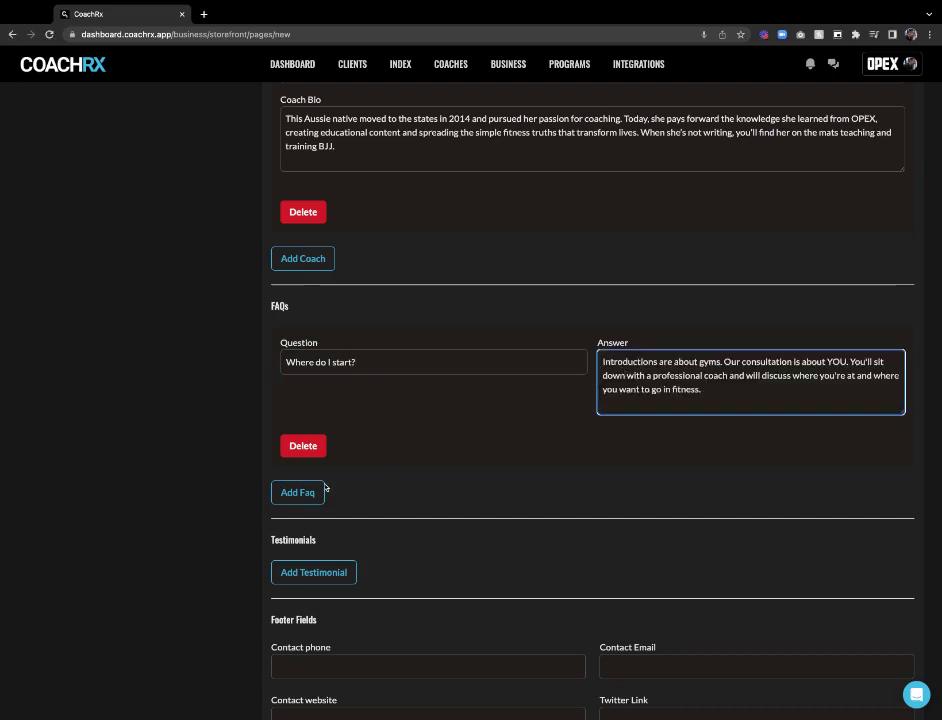
Add a second FAQ with a pasted question and answer
click(292, 490)
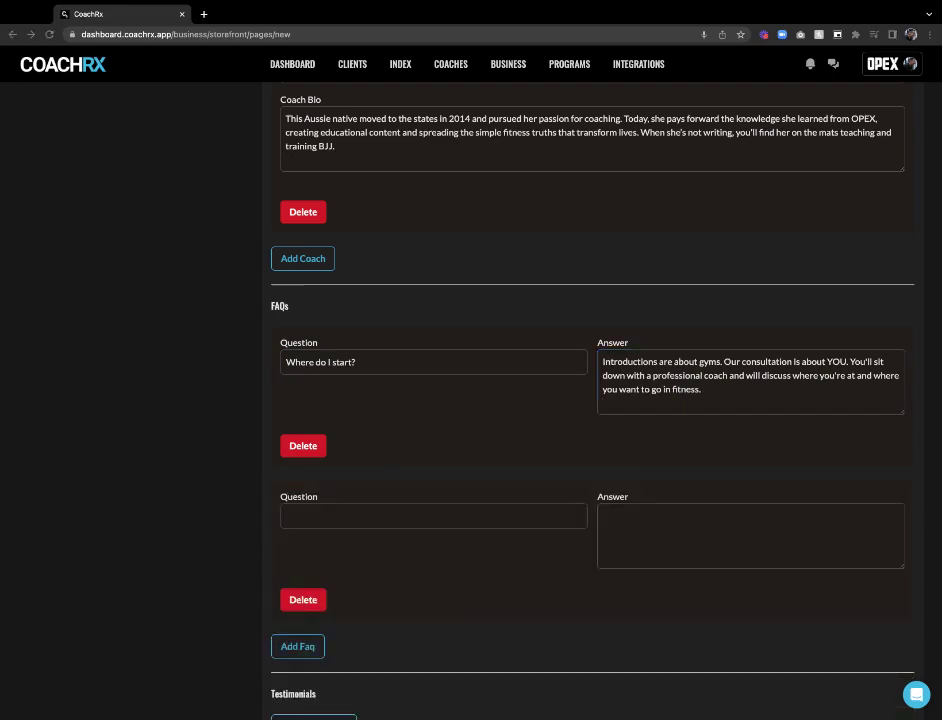
click(437, 516)
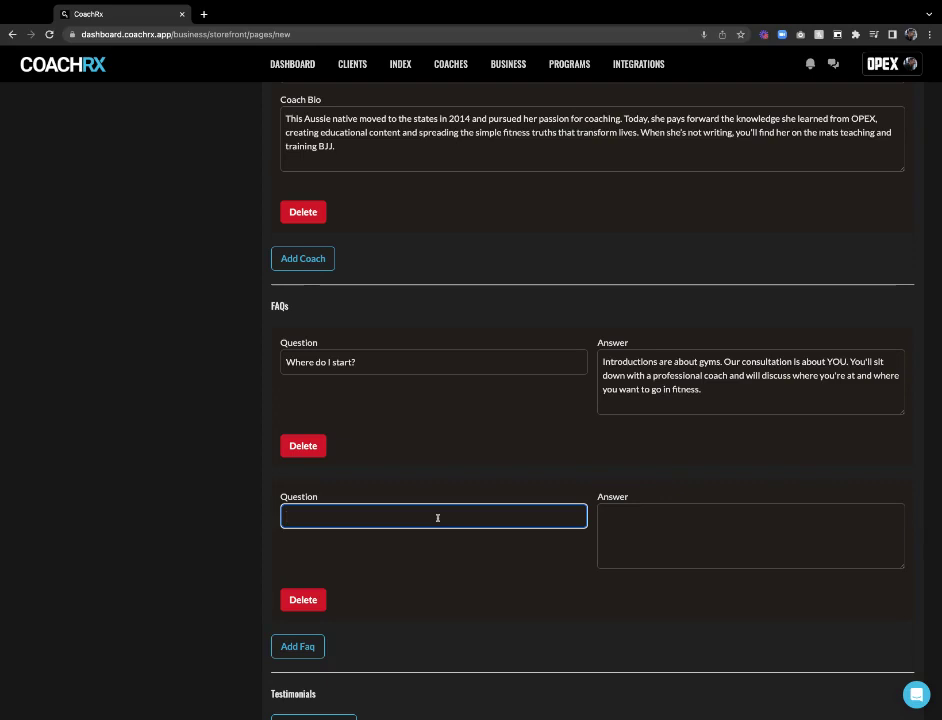
text(How does my coach get to know me?)
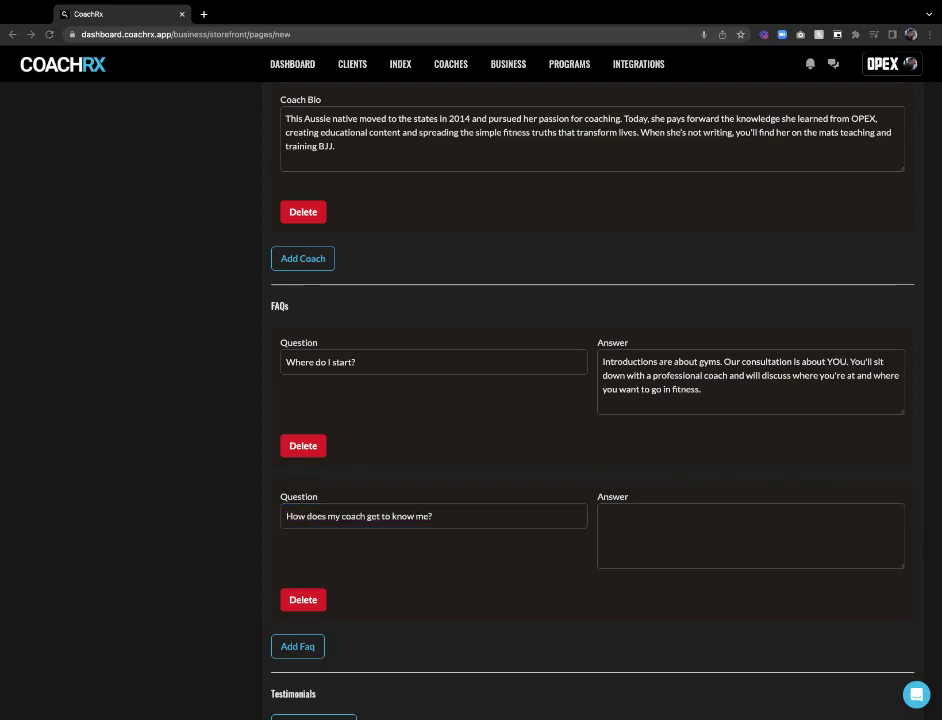
click(675, 517)
text(Over 2 sessions, your very own professional coach will take you through a Body, Movement, and Work Capacity Assessment to establish a baseline to work from.)
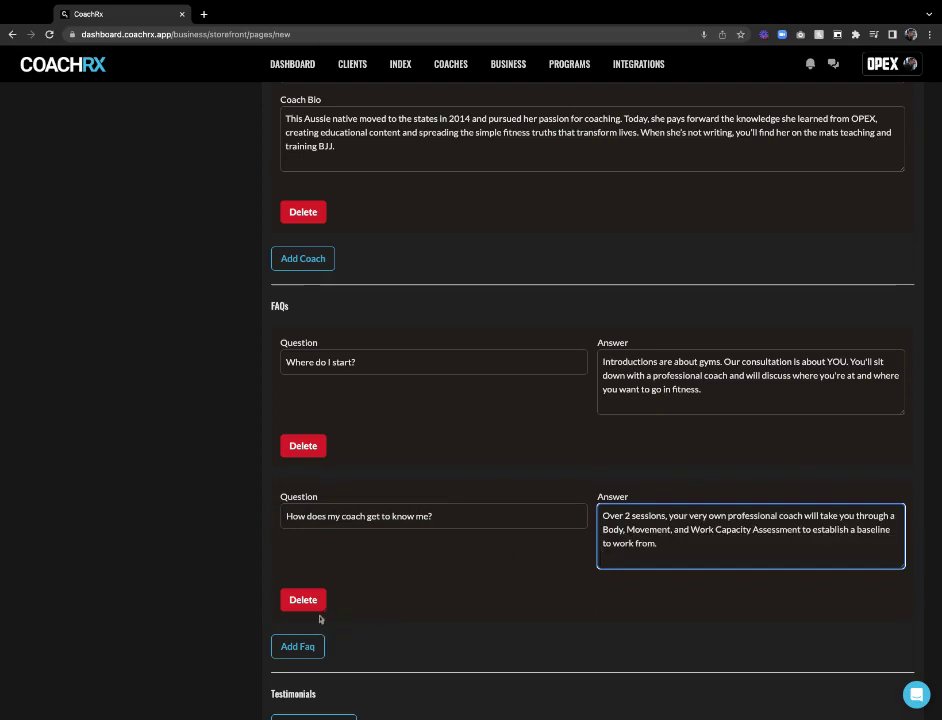
Add the 'What does my training look like?' FAQ with the OPEX training answer, trailing newline removed
click(305, 646)
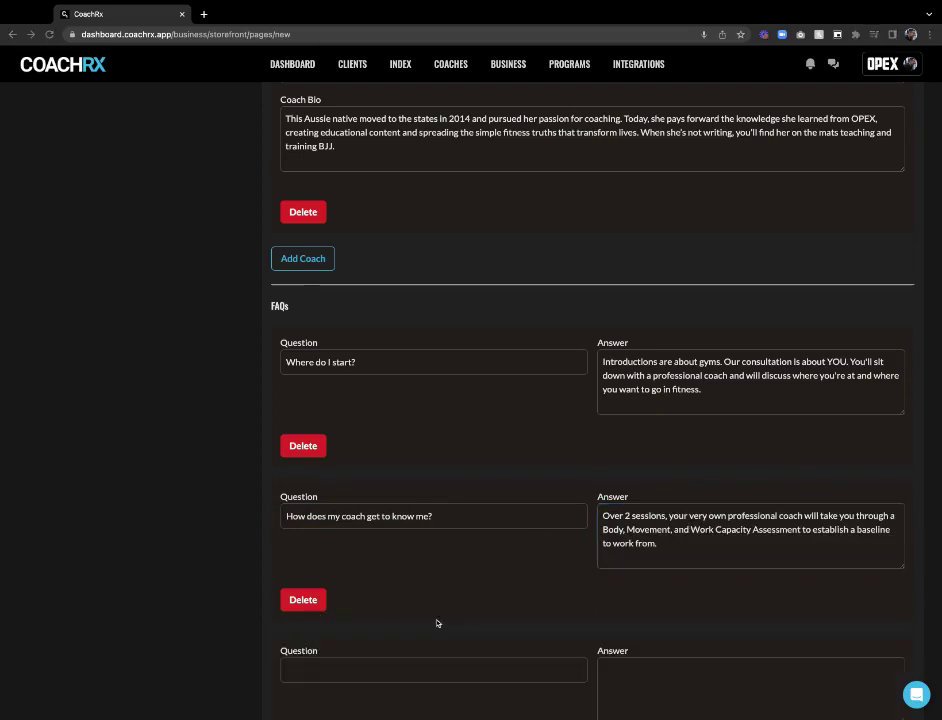
click(340, 665)
text(What does my training look like?)
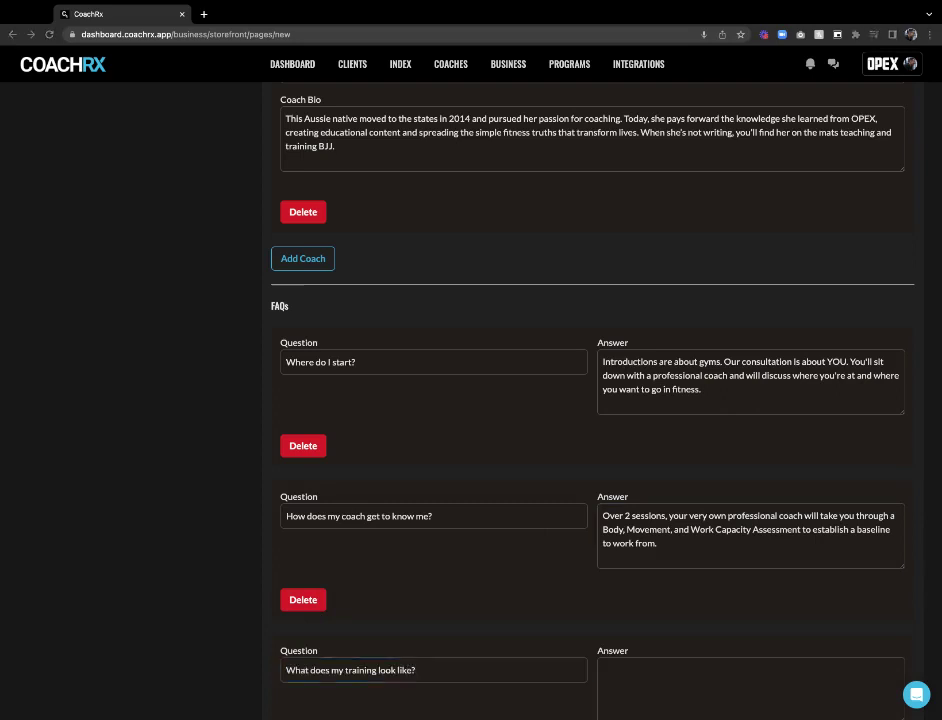
click(607, 693)
scroll(607, 593, down, 3)
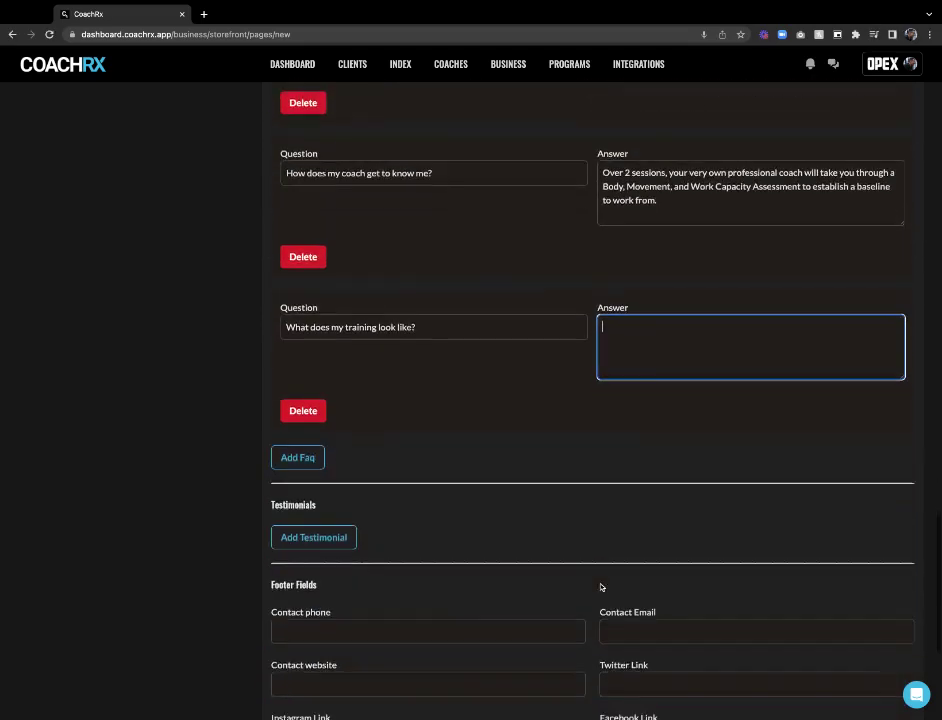
text(Train at an OPEX Gym when it suits you. All of your sessions are done under the watchful eye of skilled coaches and amongst welcoming, like-minded individuals.)
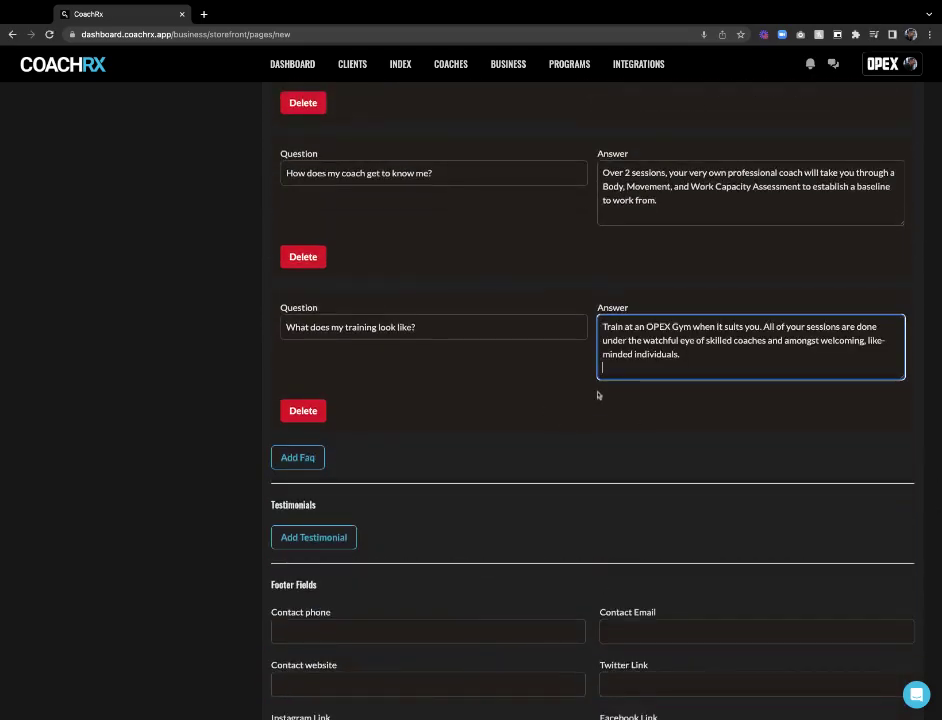
key(BackSpace)
click(574, 455)
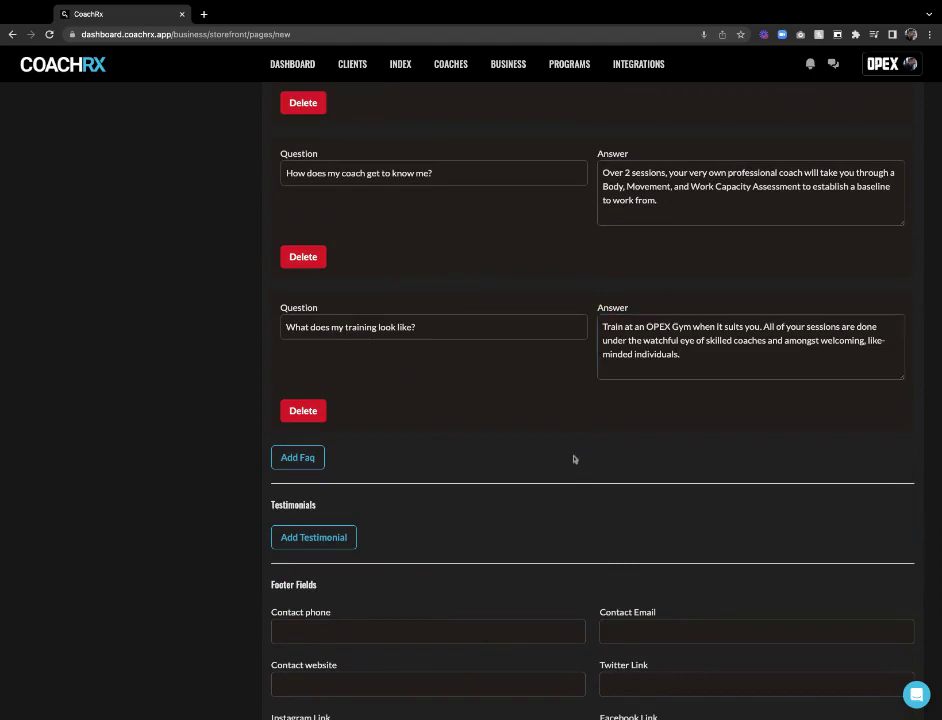
scroll(400, 330, up, 2)
scroll(355, 330, up, 1)
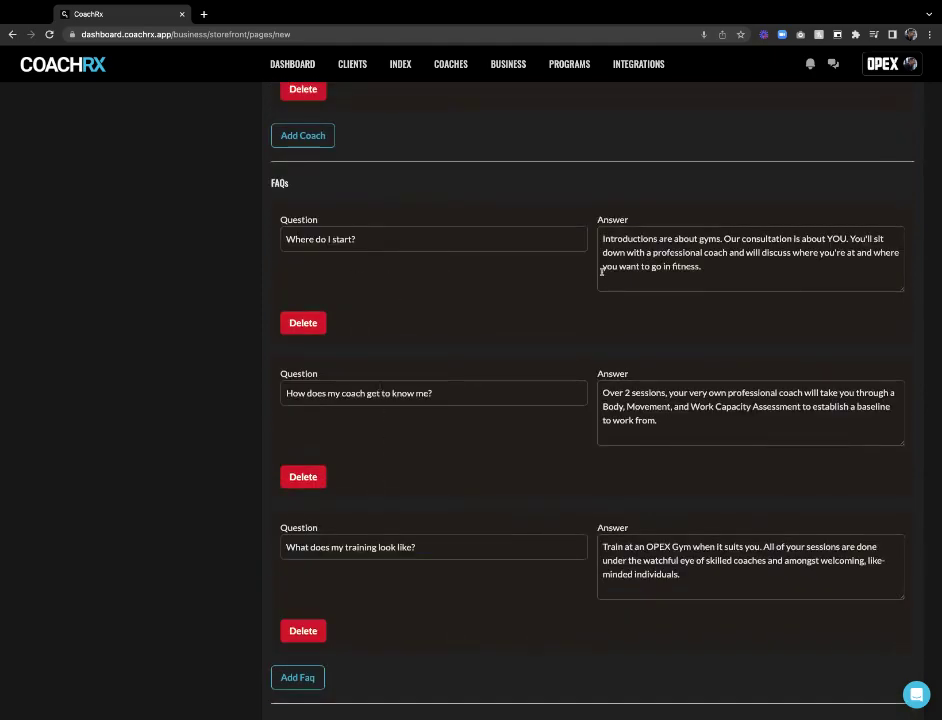
Add a testimonial from BORIS with a pasted quote and profile image
scroll(575, 300, down, 3)
scroll(578, 290, down, 2)
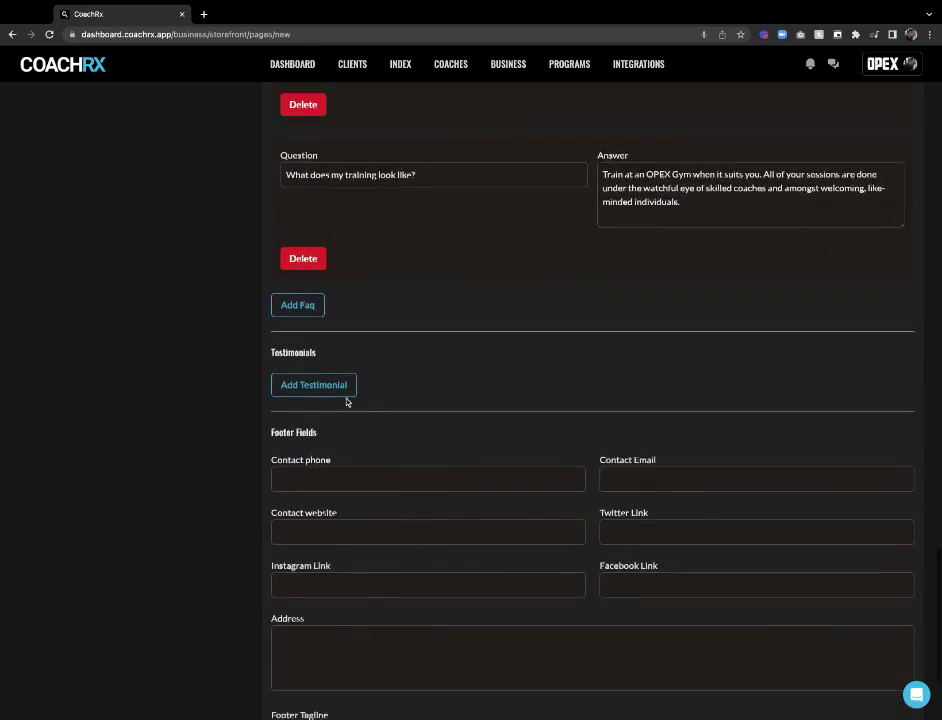
click(318, 386)
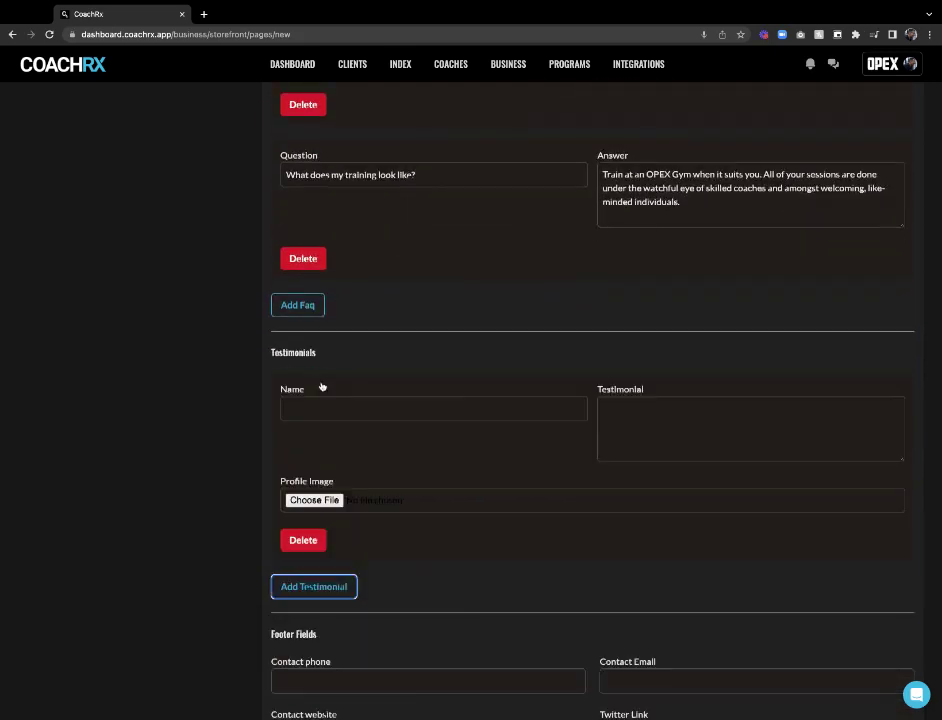
scroll(507, 370, down, 1)
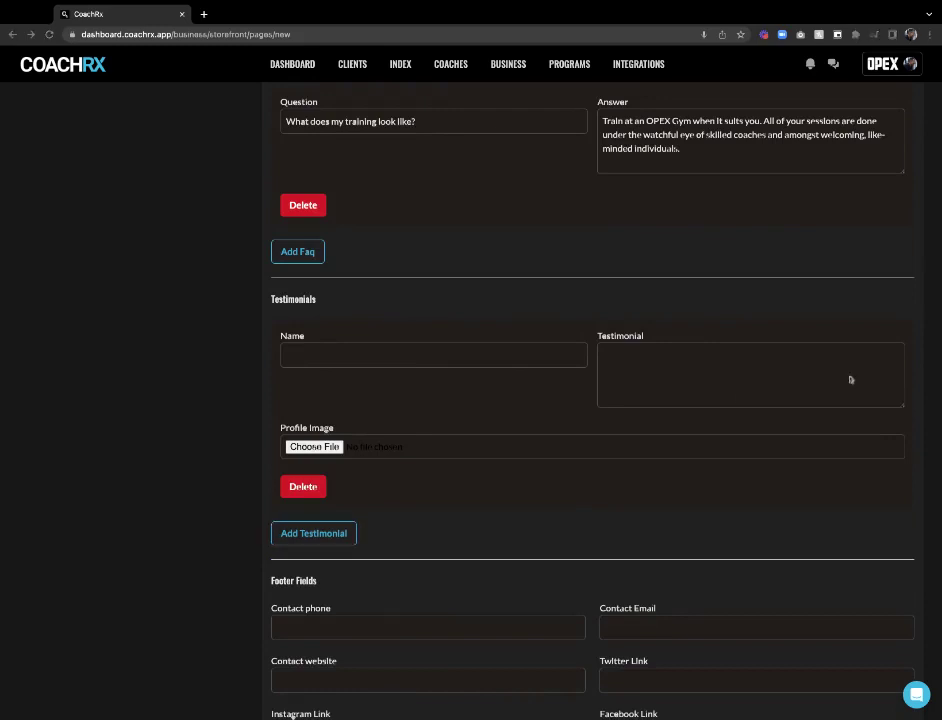
click(520, 355)
text(BORIS)
click(649, 363)
text(I've made more progress at OPEX in 6 months than I have on my own in the last 3 years. It's incredible and I still can't believe a gym like this exists. I've never experienced anything like it, and I've tried pretty much everything out there in the last 15 years.)
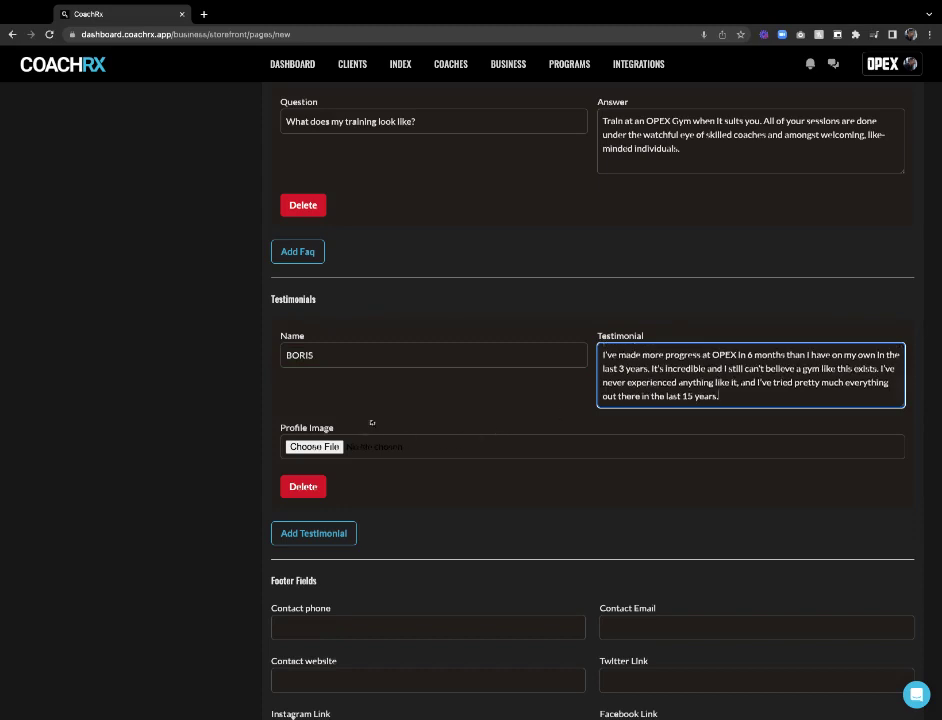
click(329, 447)
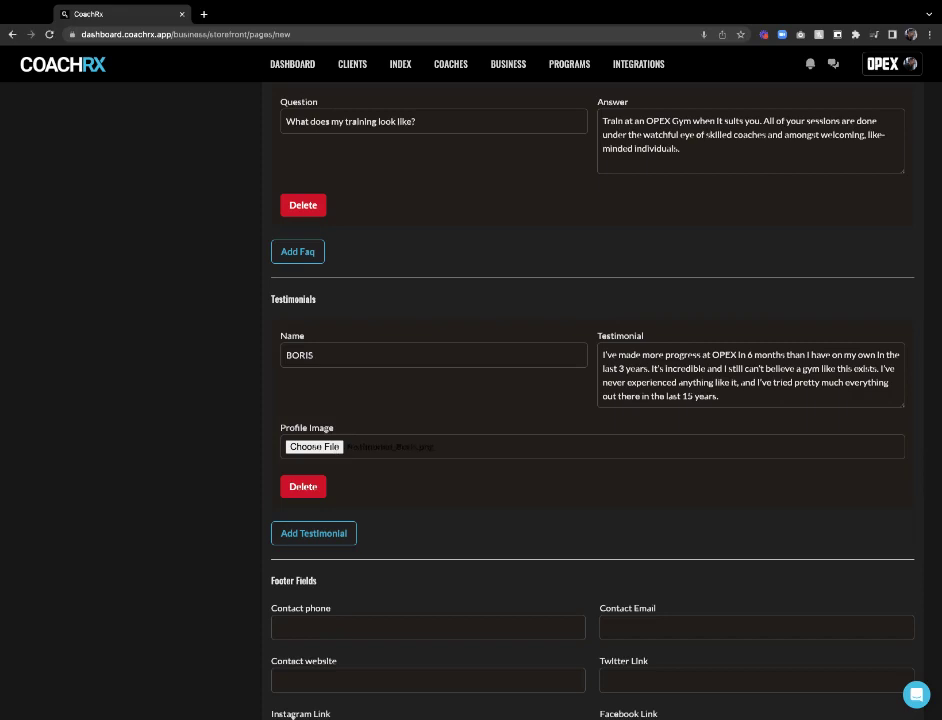
Add a second testimonial from CINDY with a pasted, tidied quote
click(330, 533)
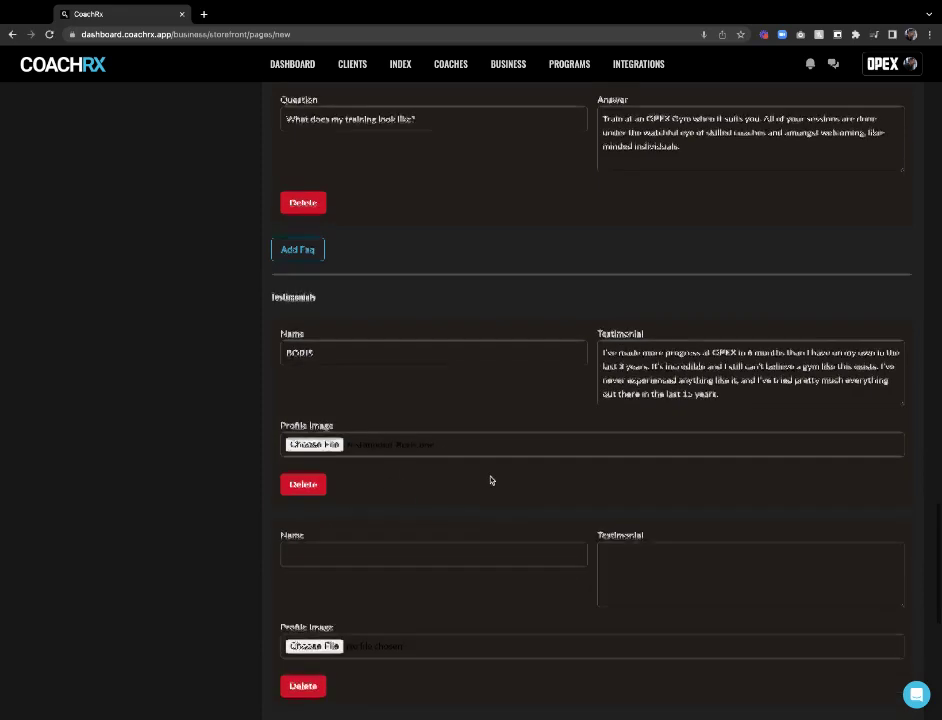
scroll(490, 479, down, 1)
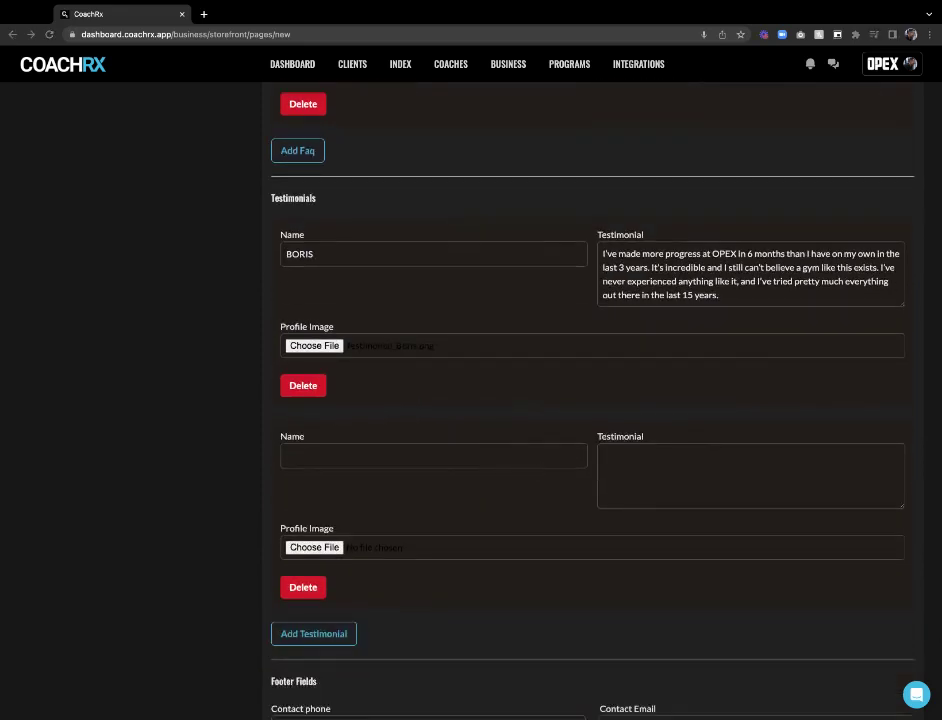
click(292, 448)
text(CINDY)
click(620, 452)
key(ctrl+v)
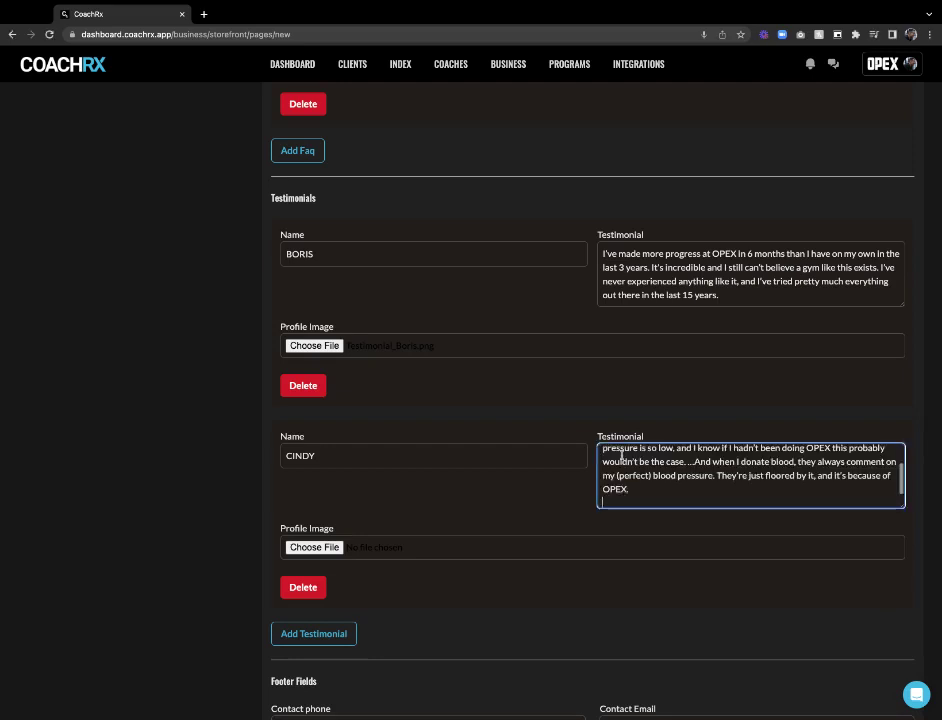
key(BackSpace)
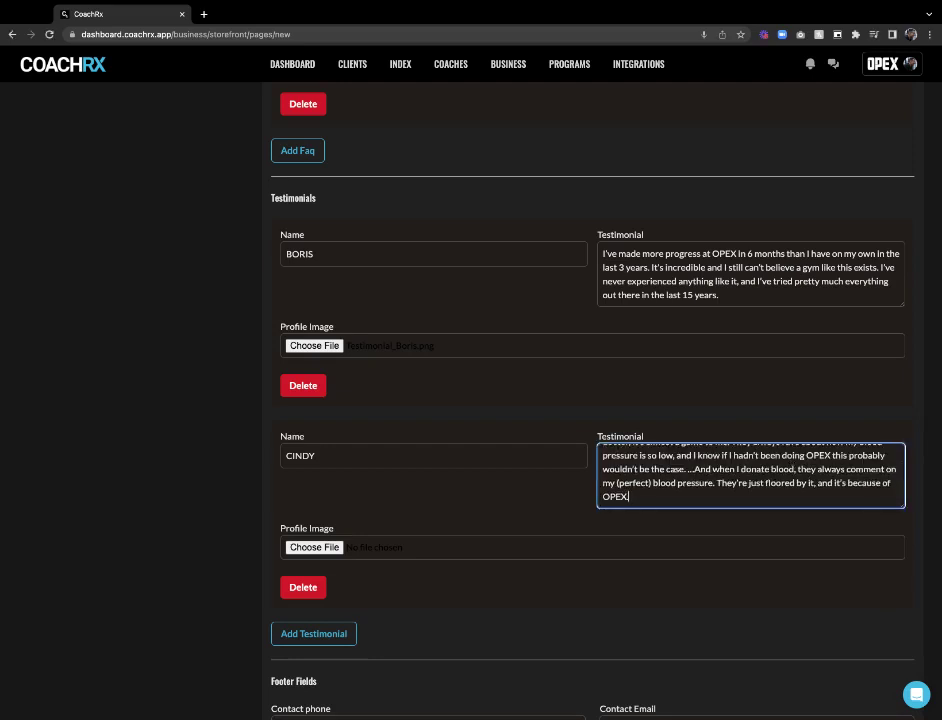
click(366, 494)
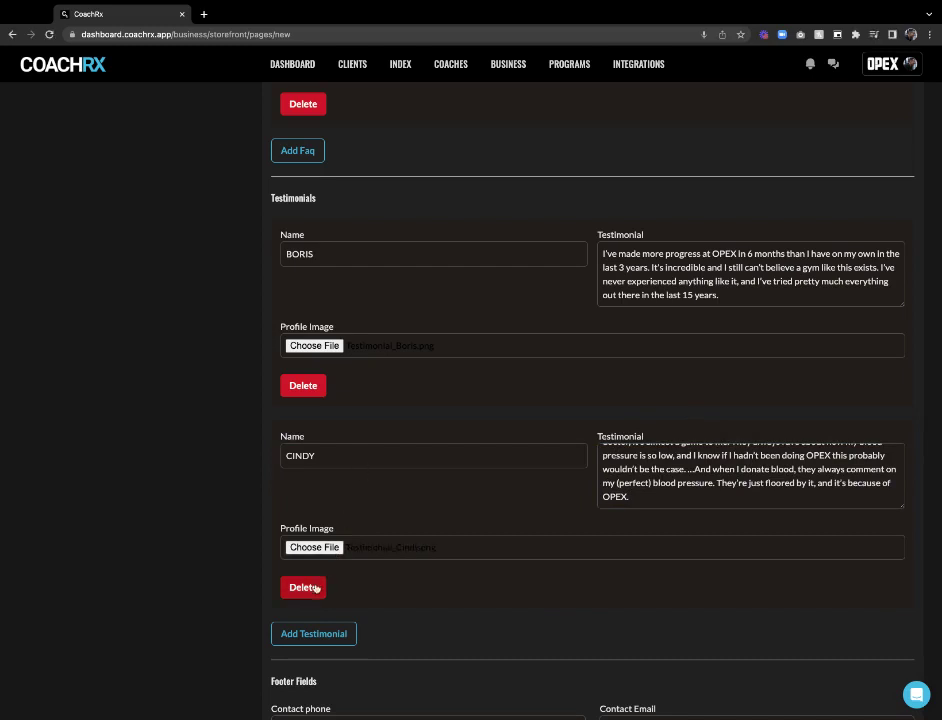
Add a third testimonial from NICOLE with a pasted quote and profile image
click(311, 633)
scroll(490, 547, down, 2)
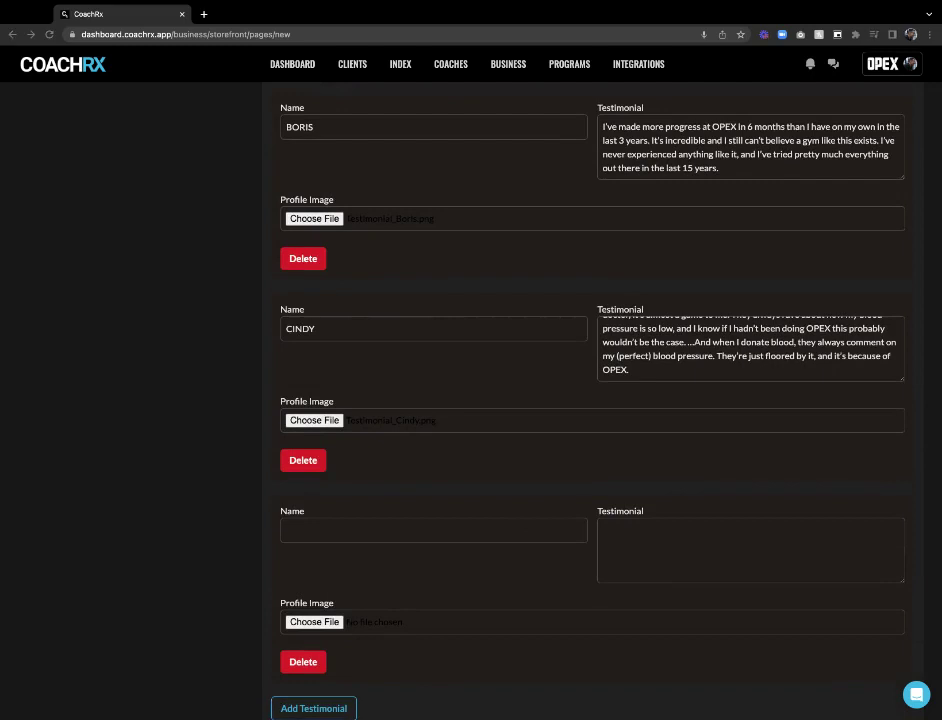
click(310, 531)
text(NICOLE)
click(669, 537)
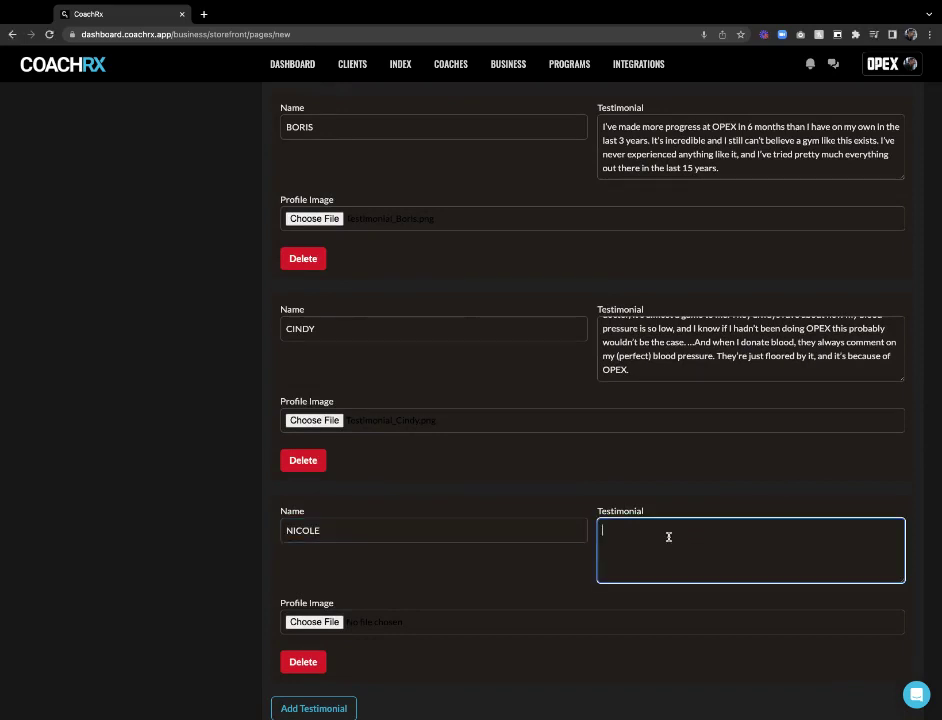
key(ctrl+v)
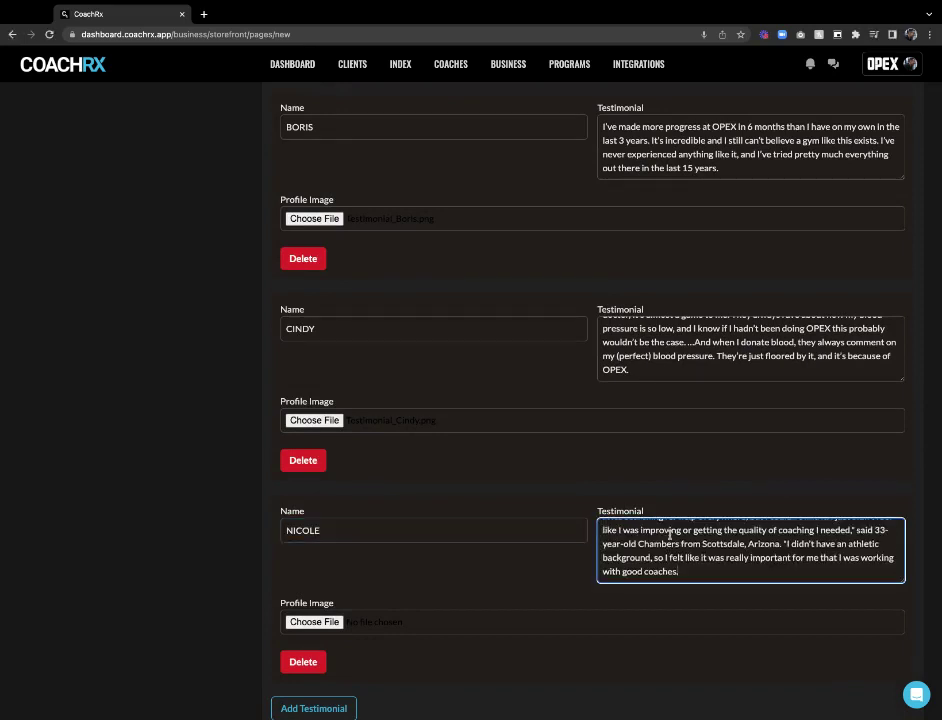
scroll(457, 530, down, 1)
scroll(457, 530, down, 2)
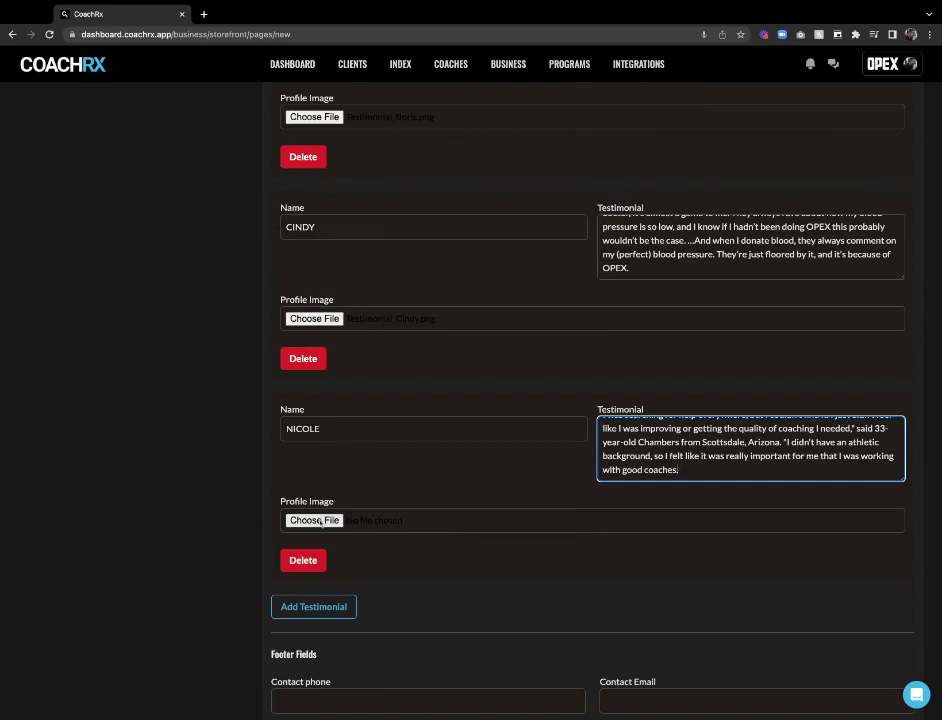
click(336, 494)
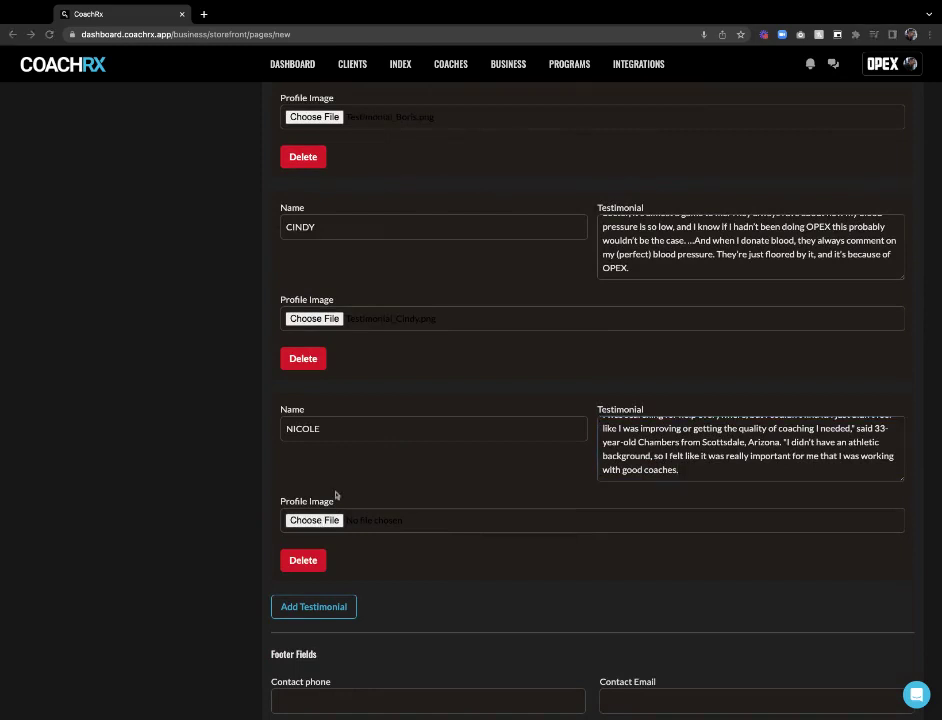
scroll(444, 534, down, 3)
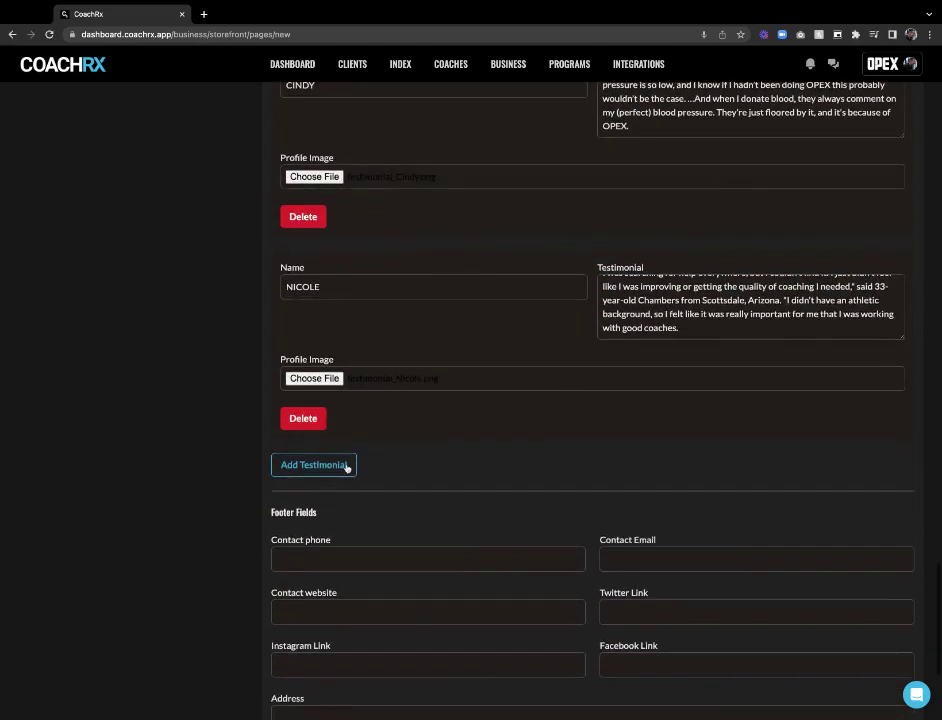
scroll(366, 400, up, 5)
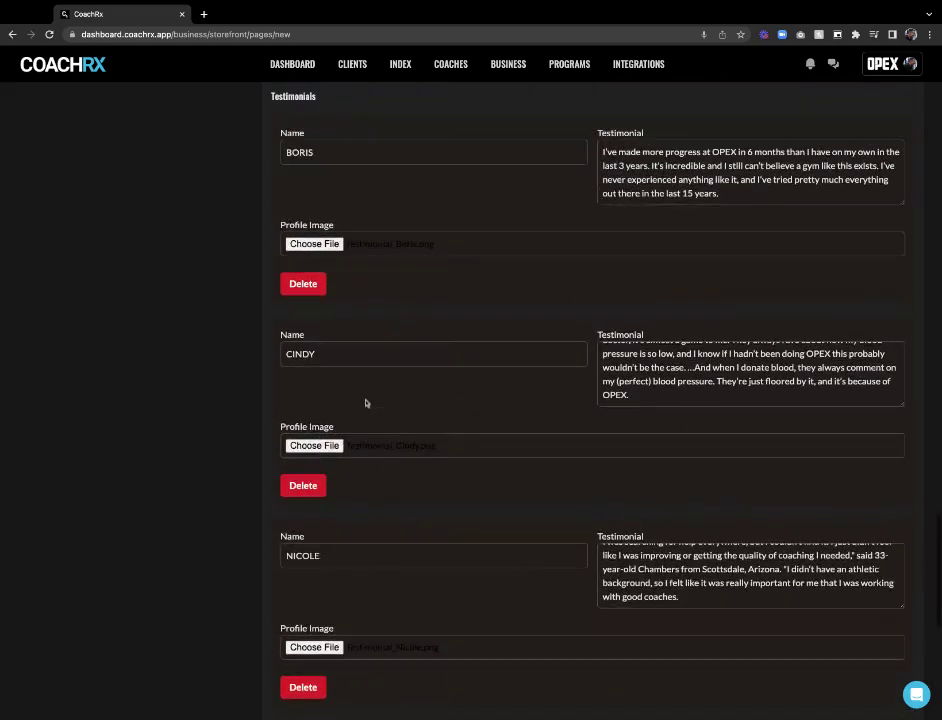
scroll(367, 397, down, 8)
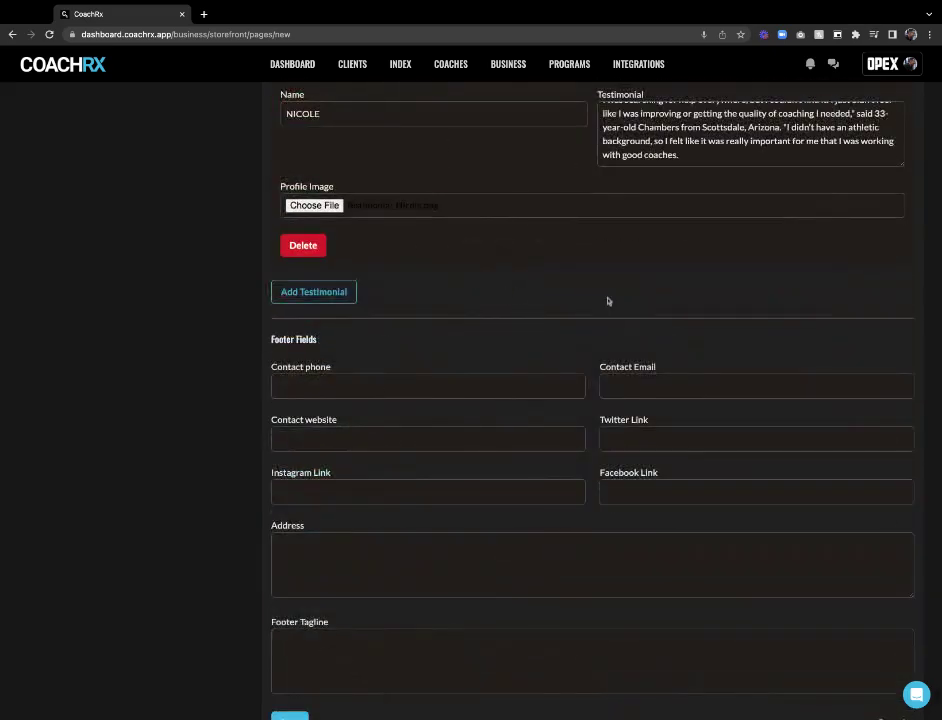
scroll(607, 301, down, 1)
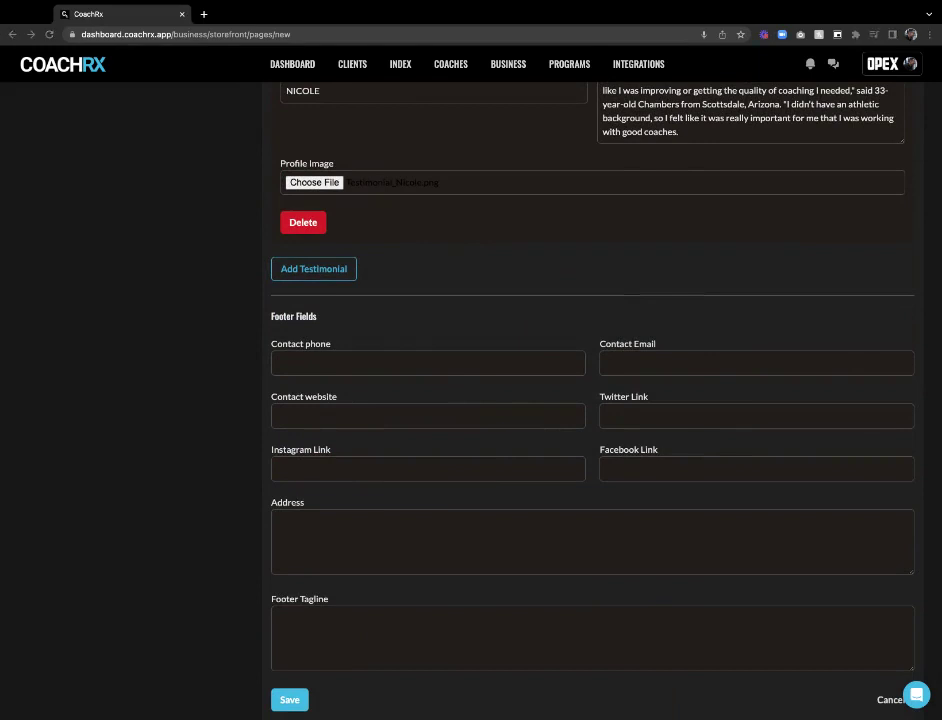
Fill in the contact phone number, contact e-mail and website opexgyms.com
click(362, 360)
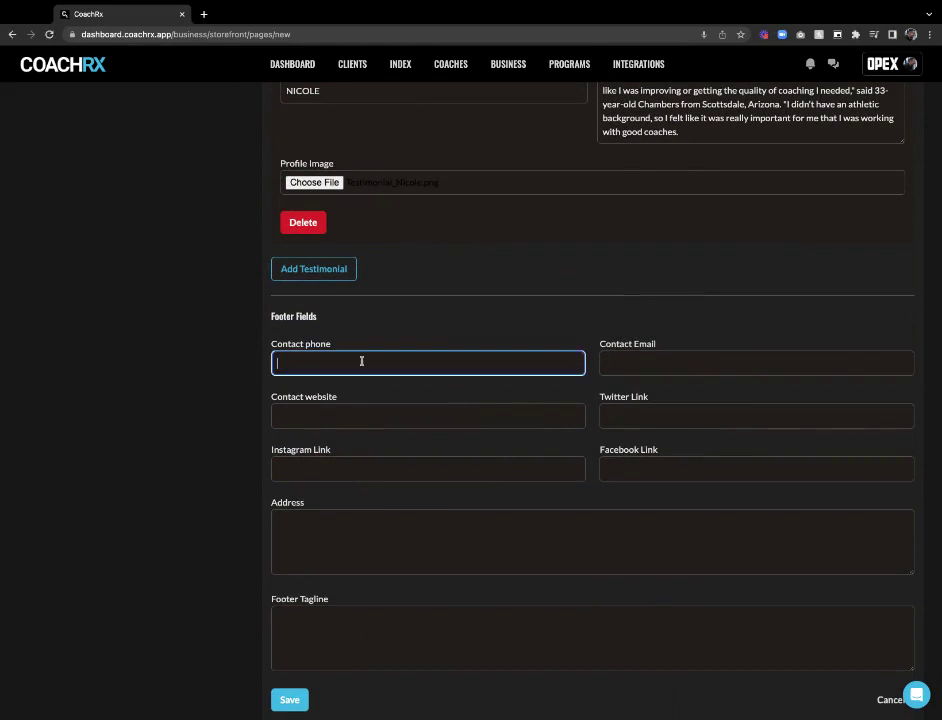
click(940, 410)
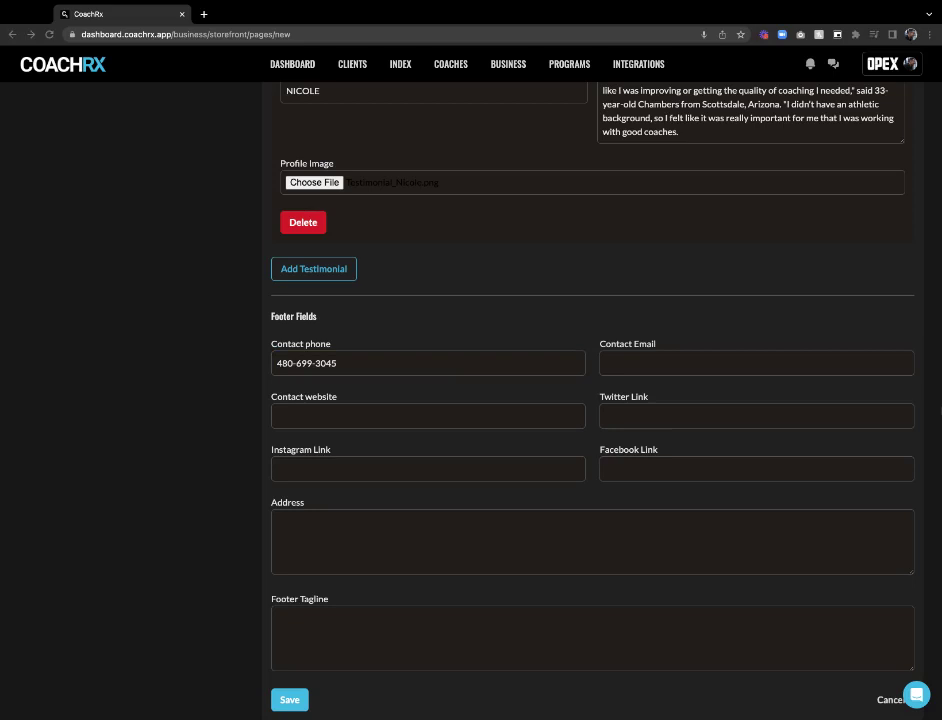
click(679, 363)
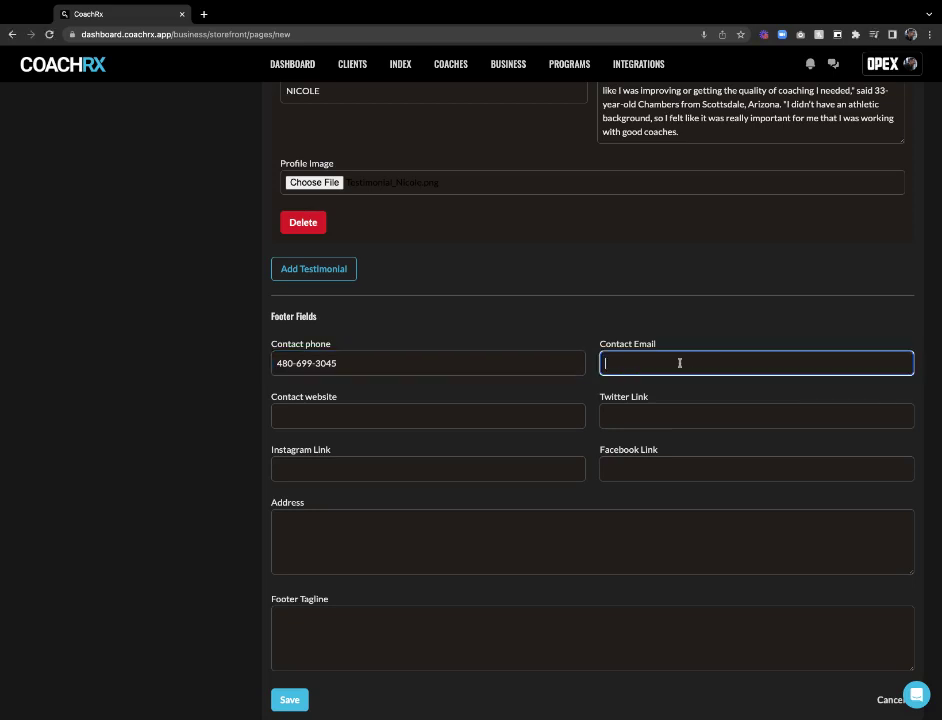
key(super+v)
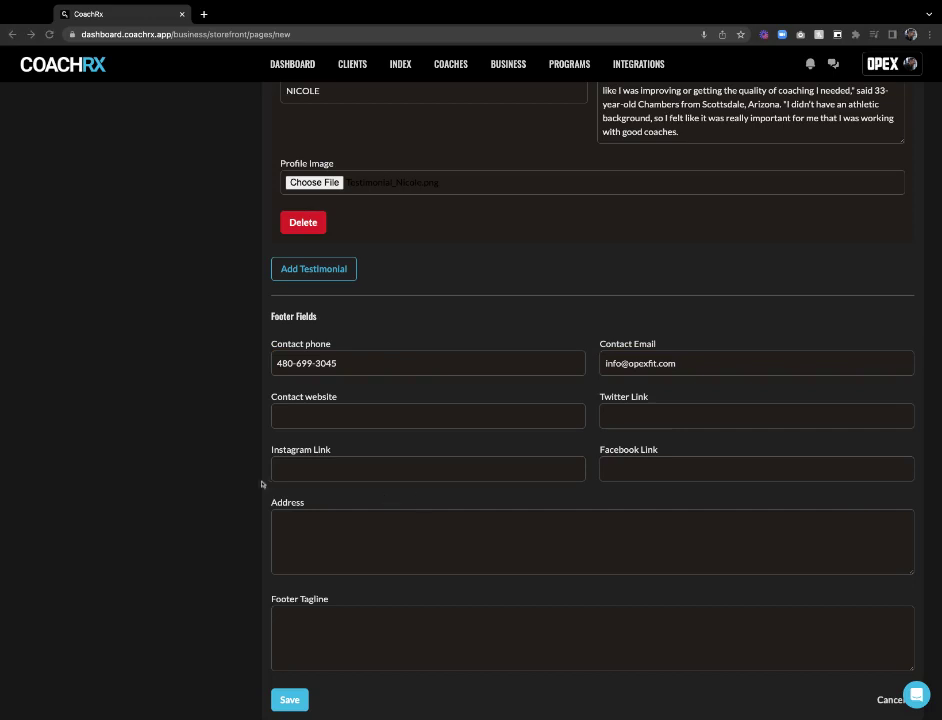
click(301, 418)
text(https://www.opexgyms.com/)
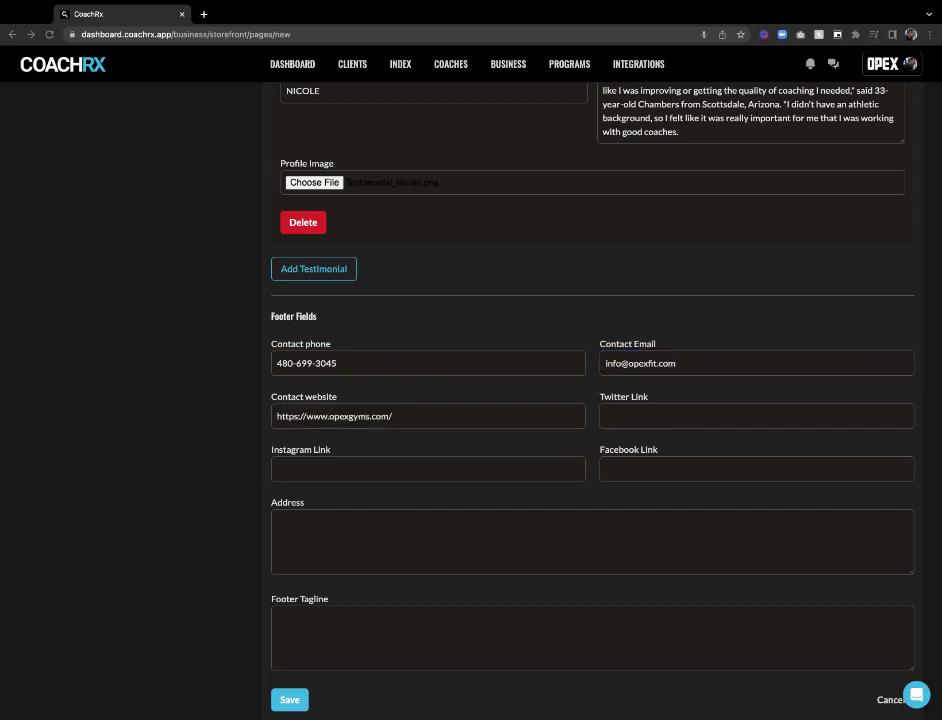
Paste the OPEXFitness Twitter, Instagram and Facebook links
click(776, 419)
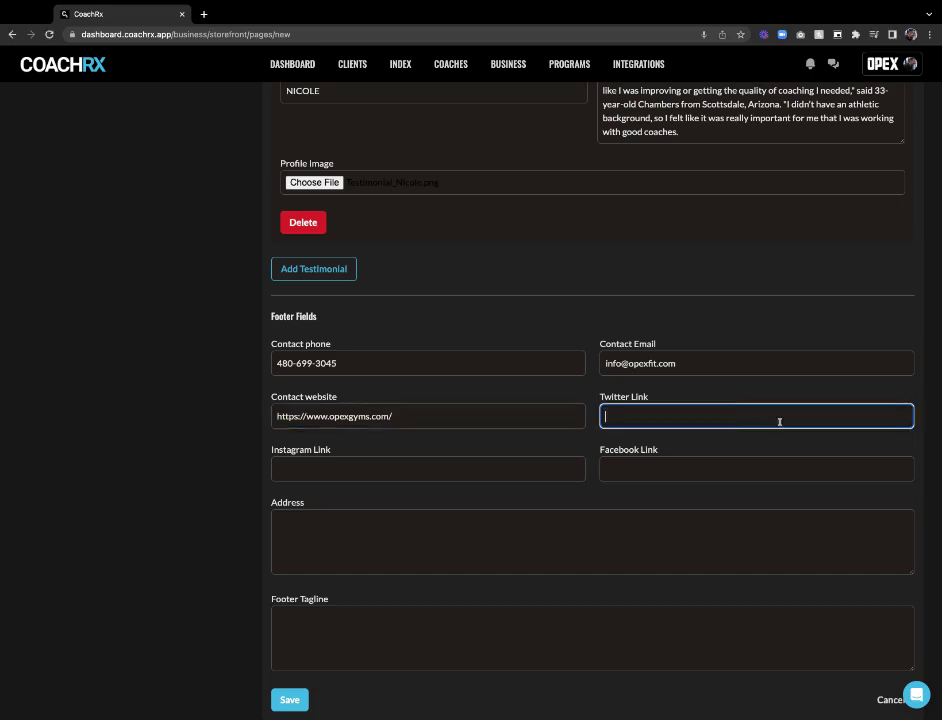
text(https://twitter.com/OPEXFitness)
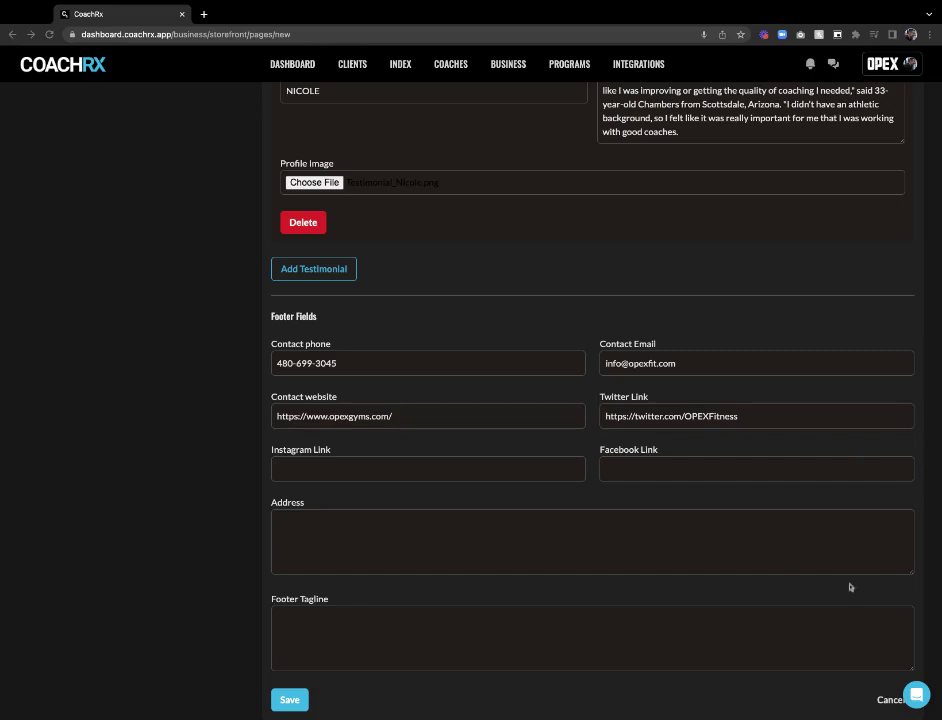
click(361, 468)
text(https://www.instagram.com/opexfitness/)
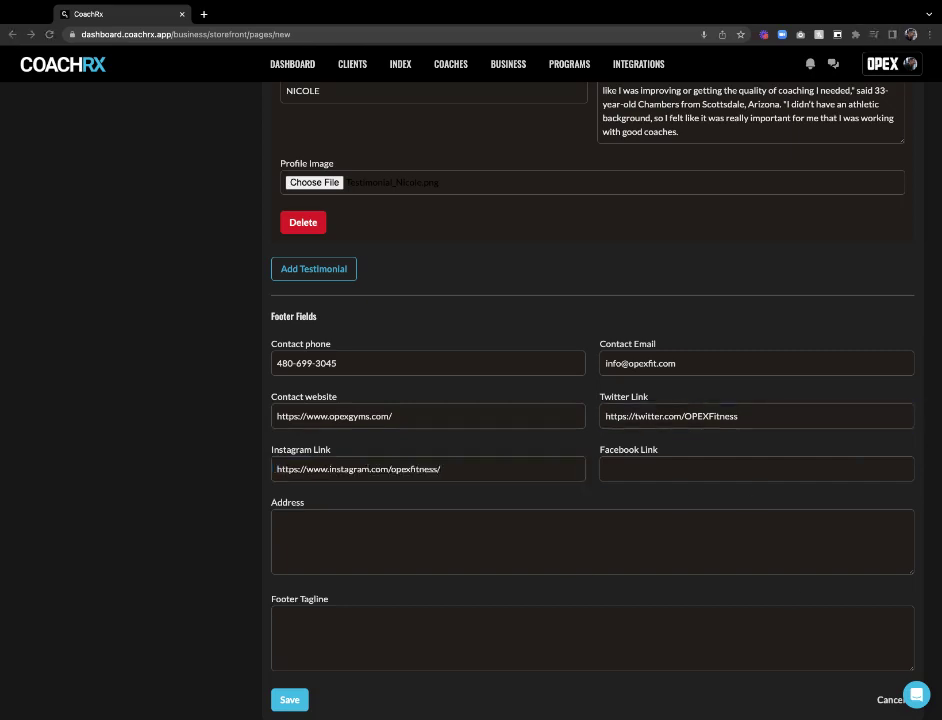
click(651, 463)
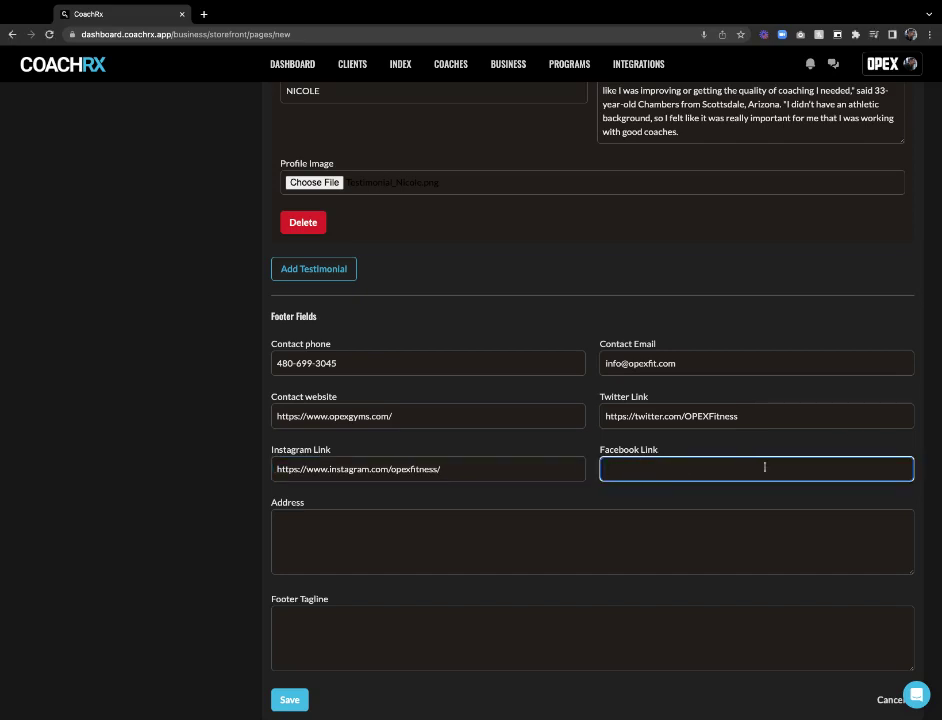
text(https://www.facebook.com/OPEXFitness)
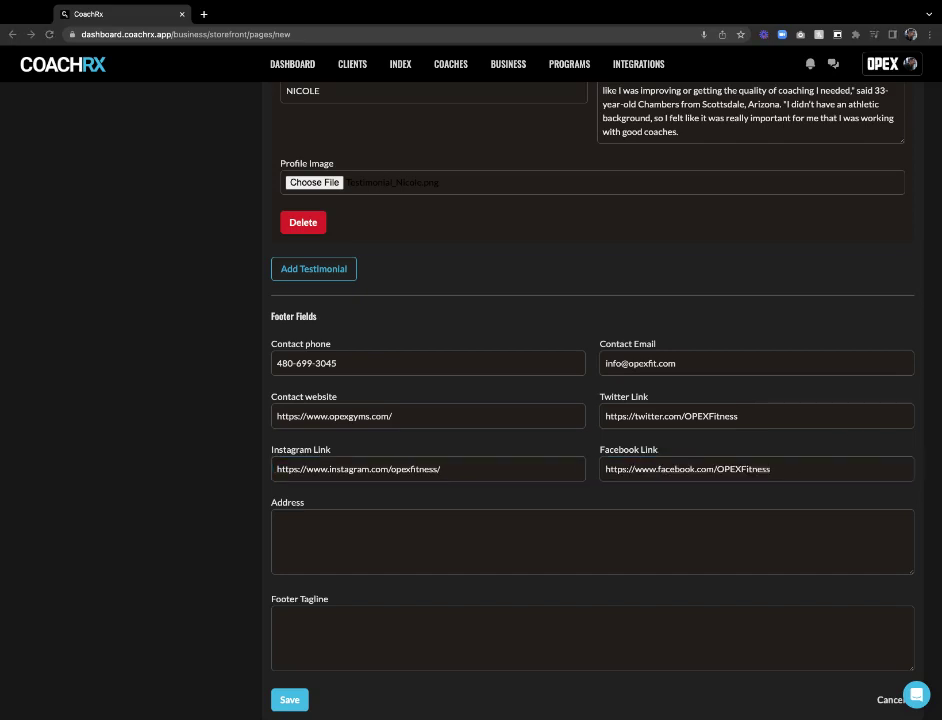
Paste the gym's street address and the tagline RESULTS, RELATIONSHIPS, FUN
click(442, 540)
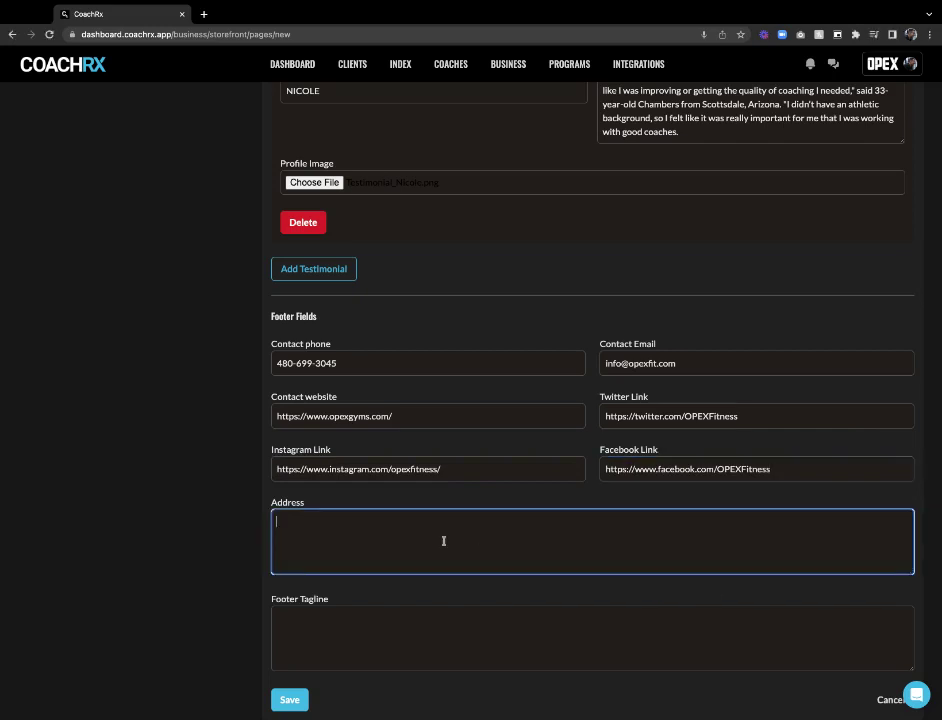
text(7645 E Evans Rd, Ste. 140 Scottsdale, AZ 85260)
scroll(551, 507, down, 1)
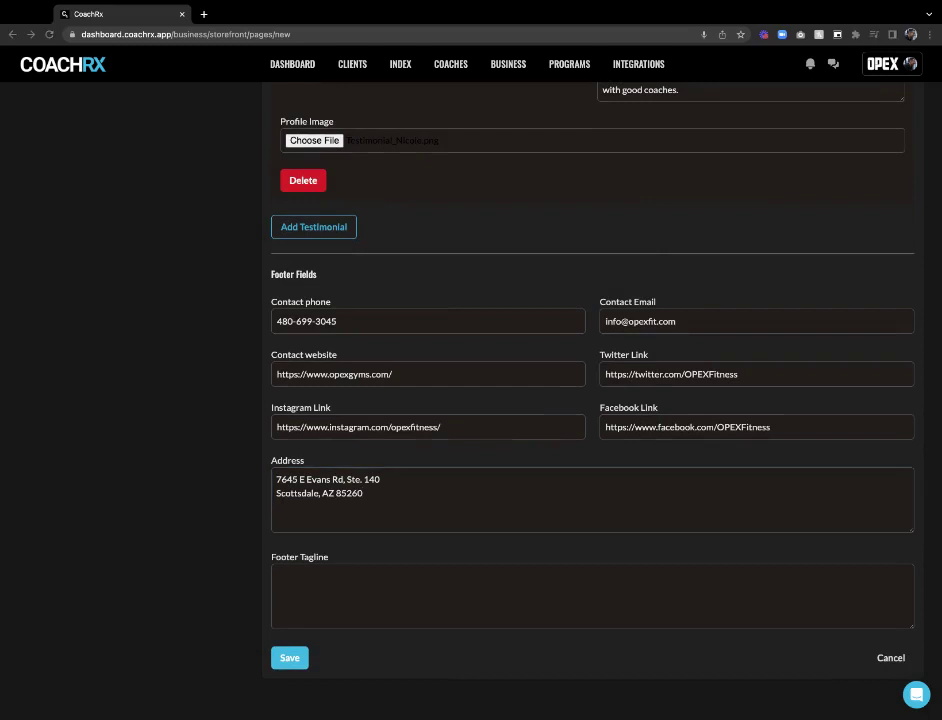
click(335, 583)
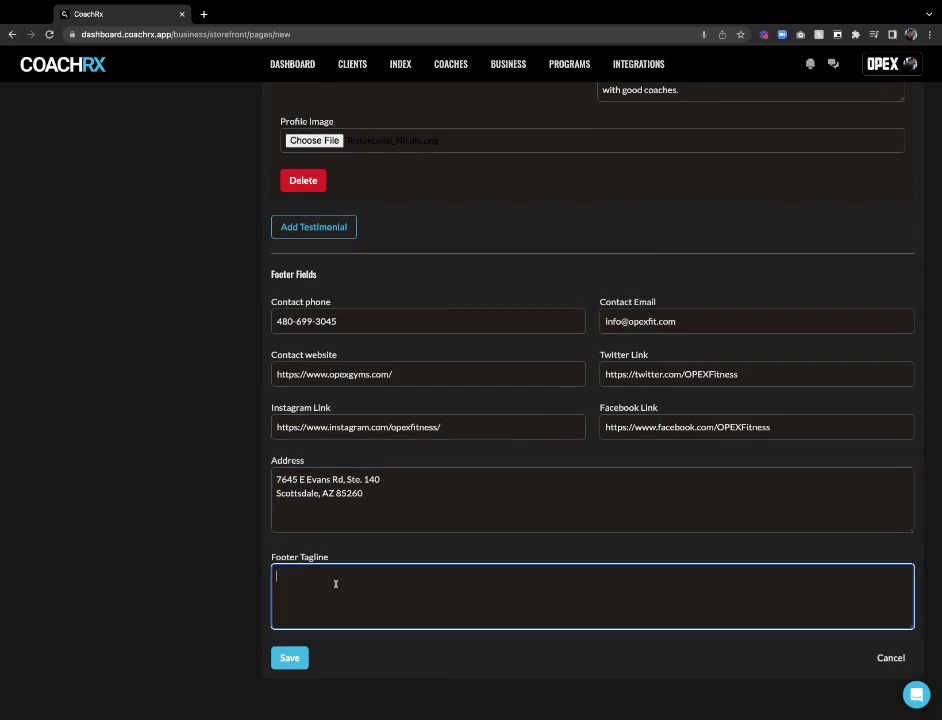
text(RESULTS, RELATIONSHIPS, FUN)
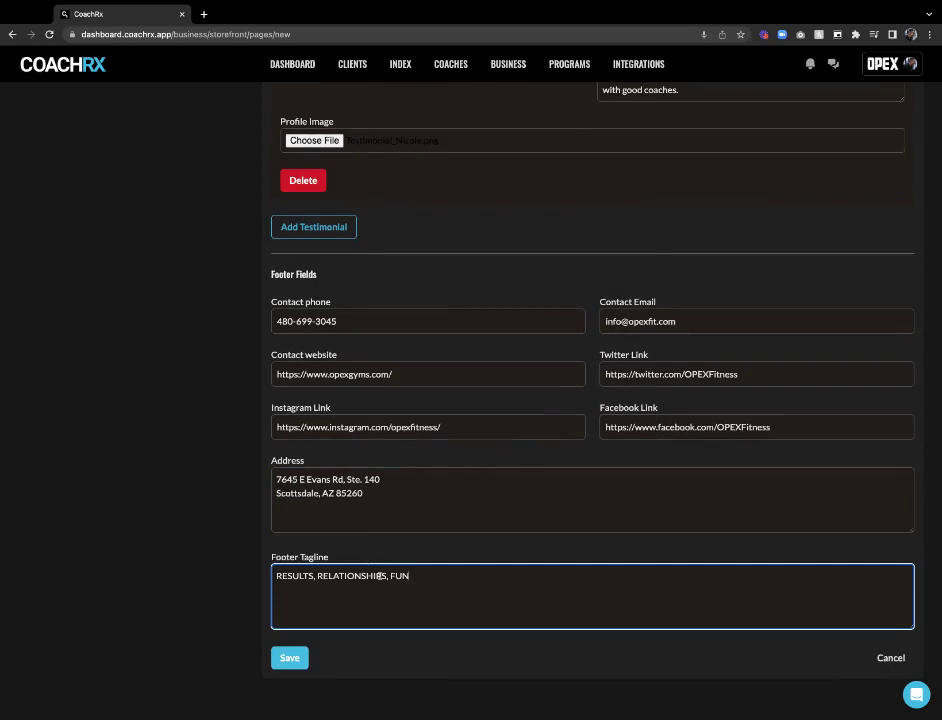
click(251, 492)
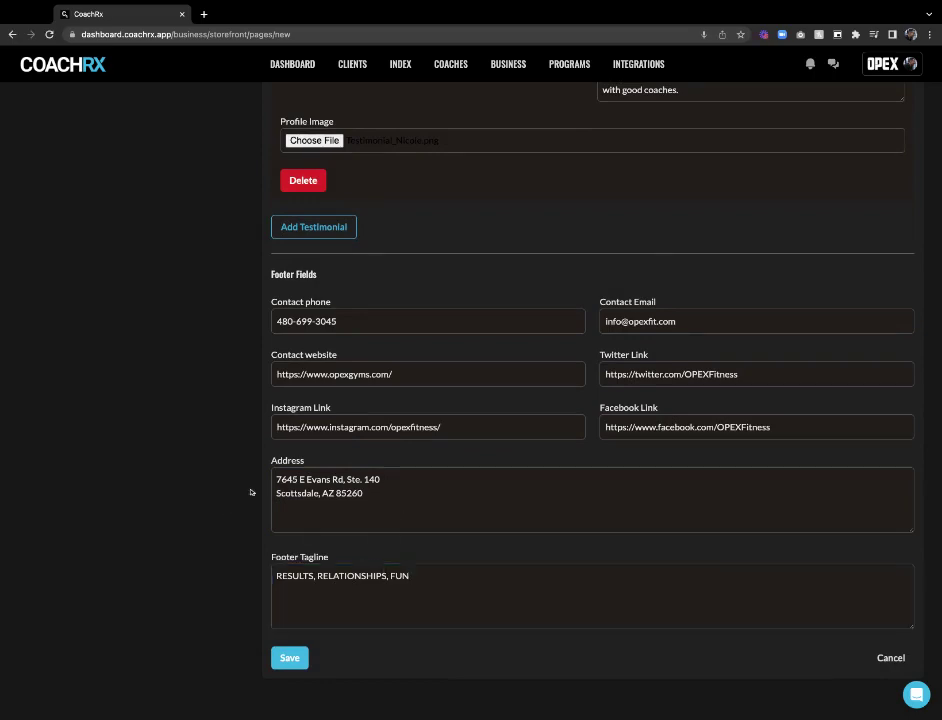
Switch the new OPEX Gyms page to Public and save it
scroll(364, 430, up, 15)
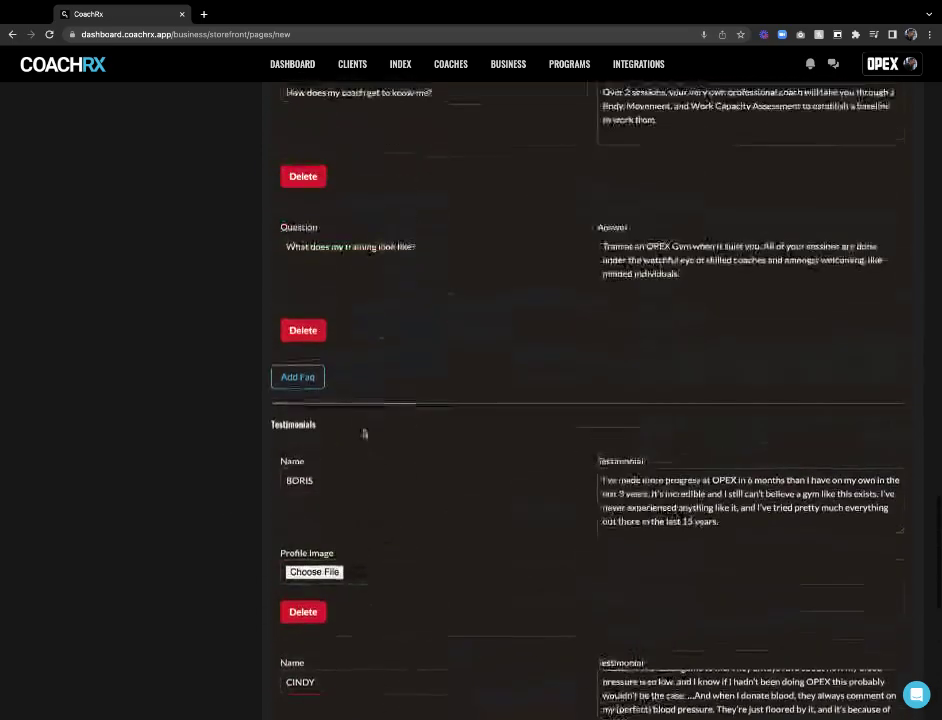
scroll(364, 430, up, 15)
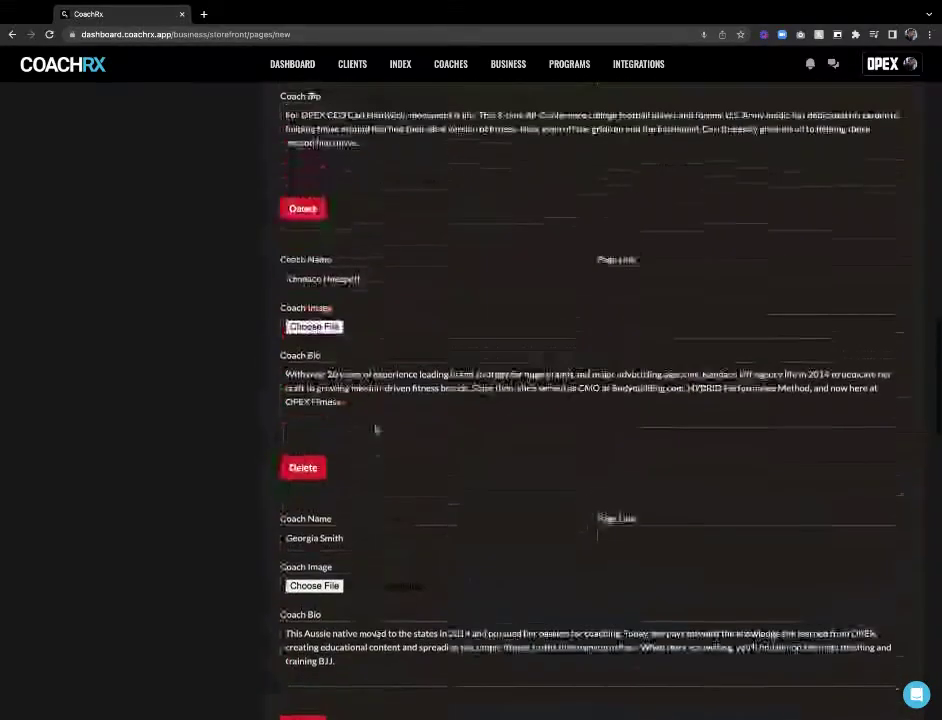
scroll(376, 429, up, 15)
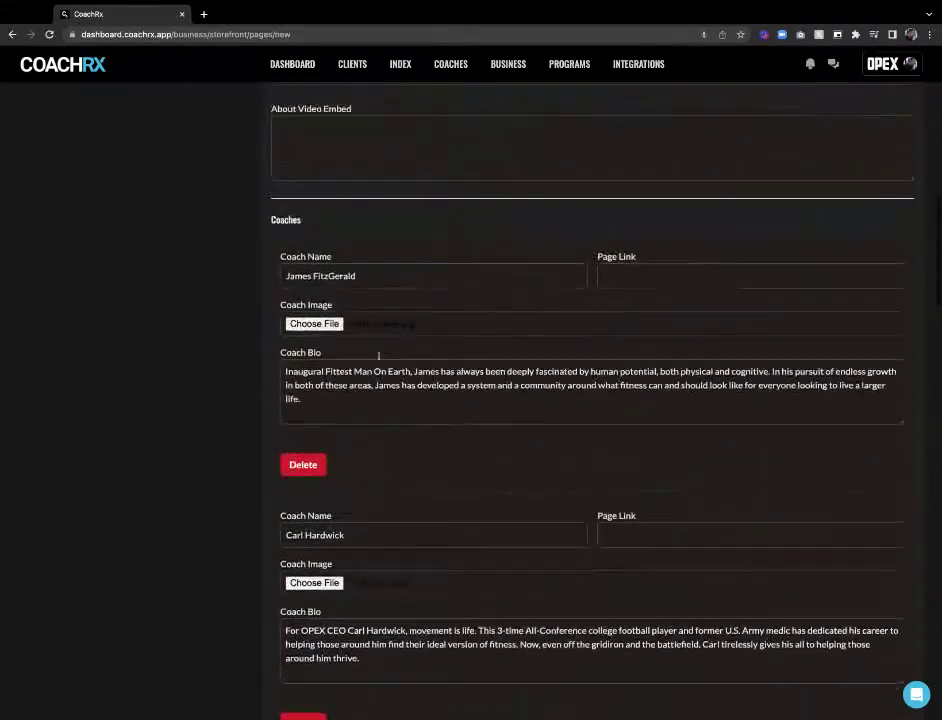
scroll(378, 356, up, 10)
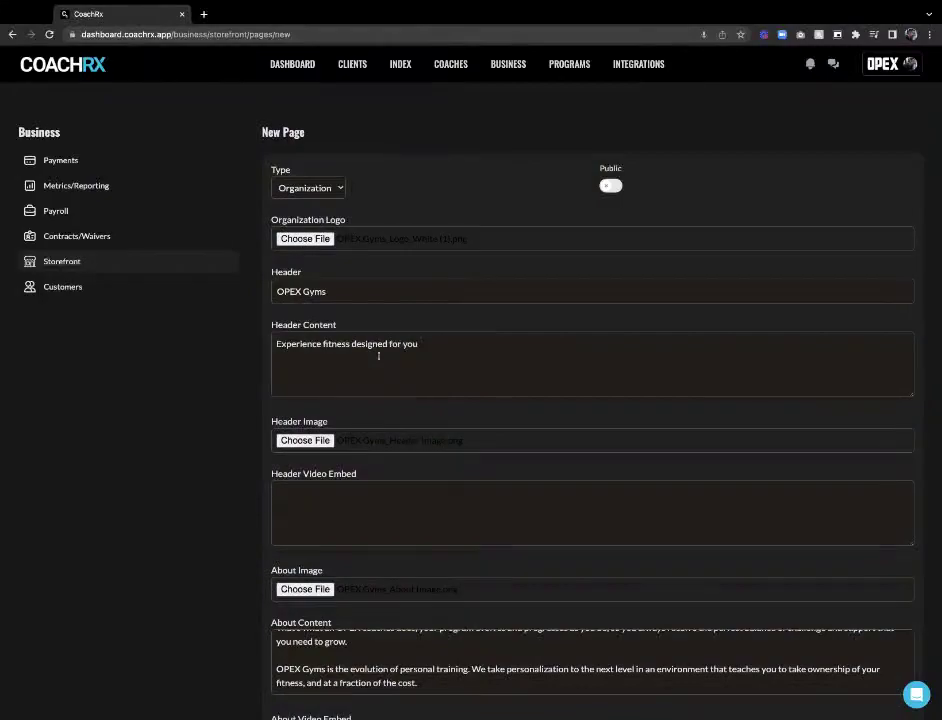
click(610, 186)
scroll(549, 215, down, 20)
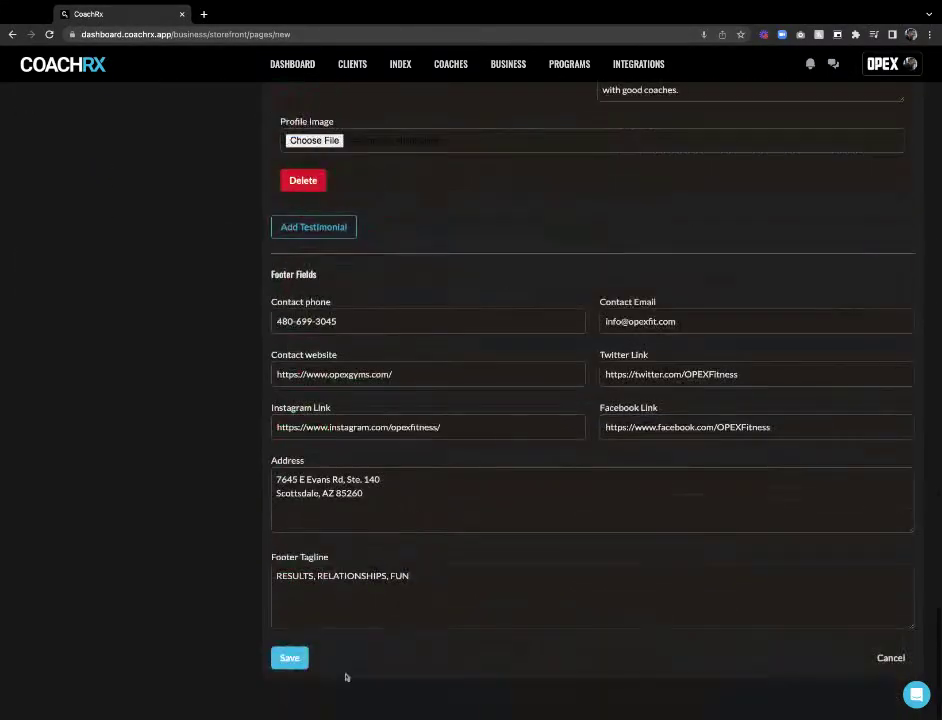
click(290, 660)
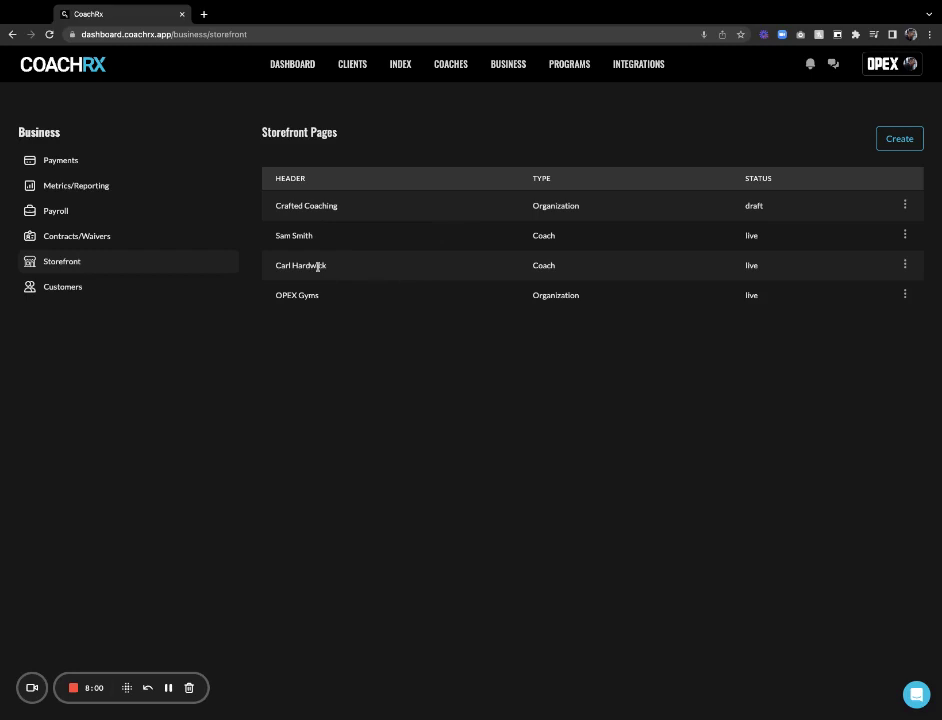
click(904, 265)
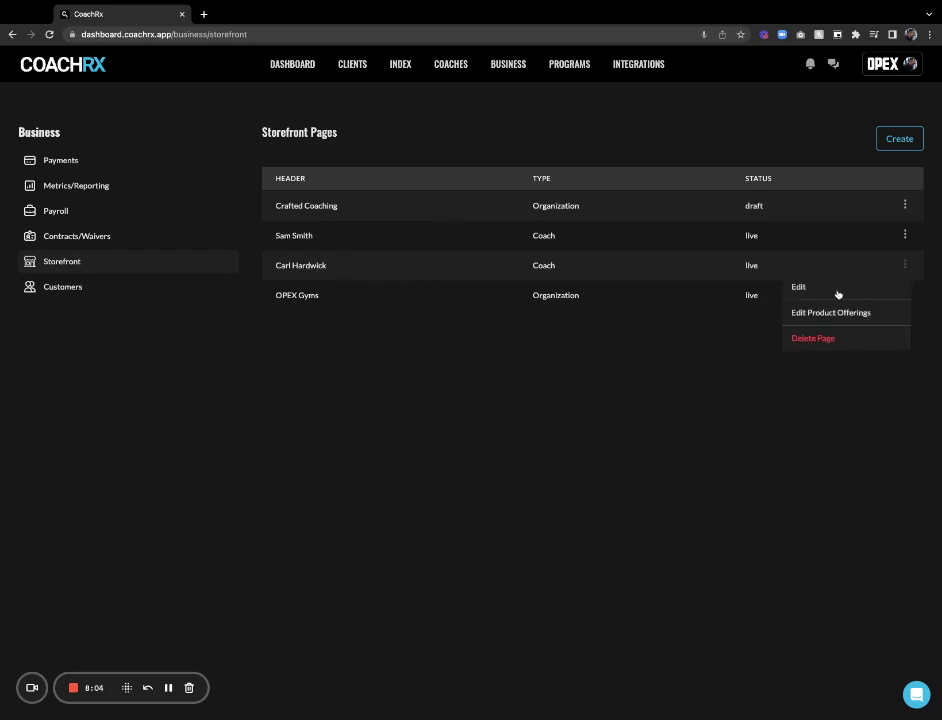
click(821, 290)
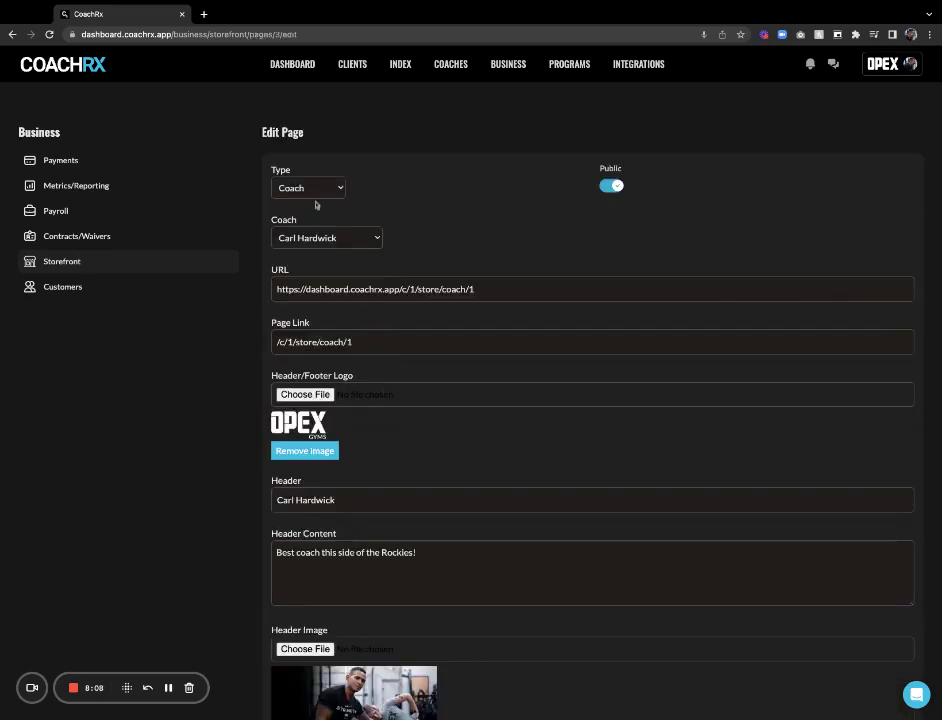
click(307, 341)
triple_click(307, 341)
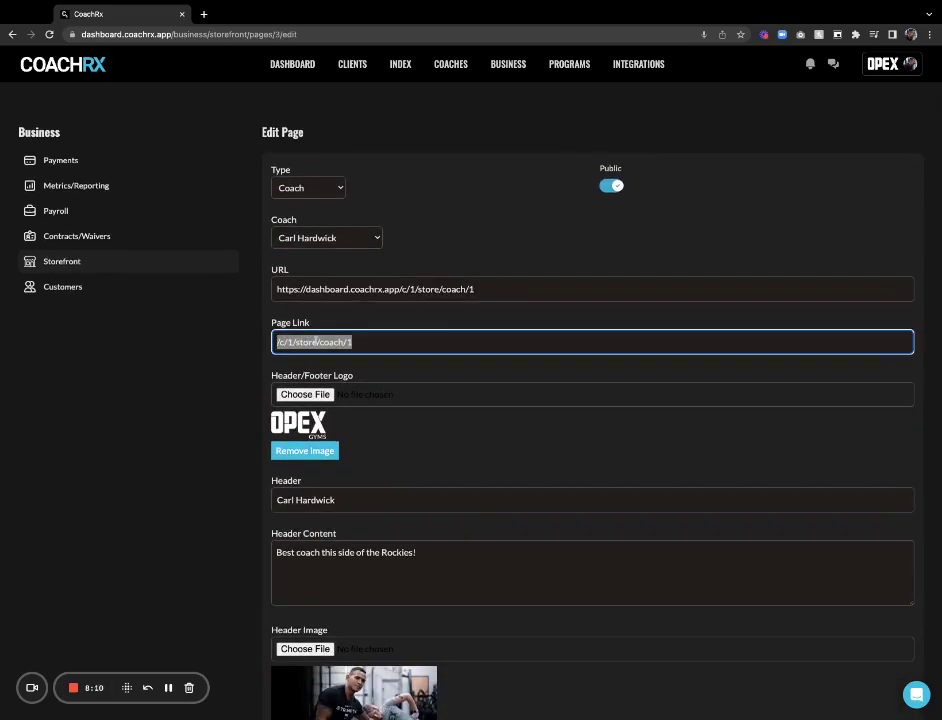
scroll(360, 365, down, 12)
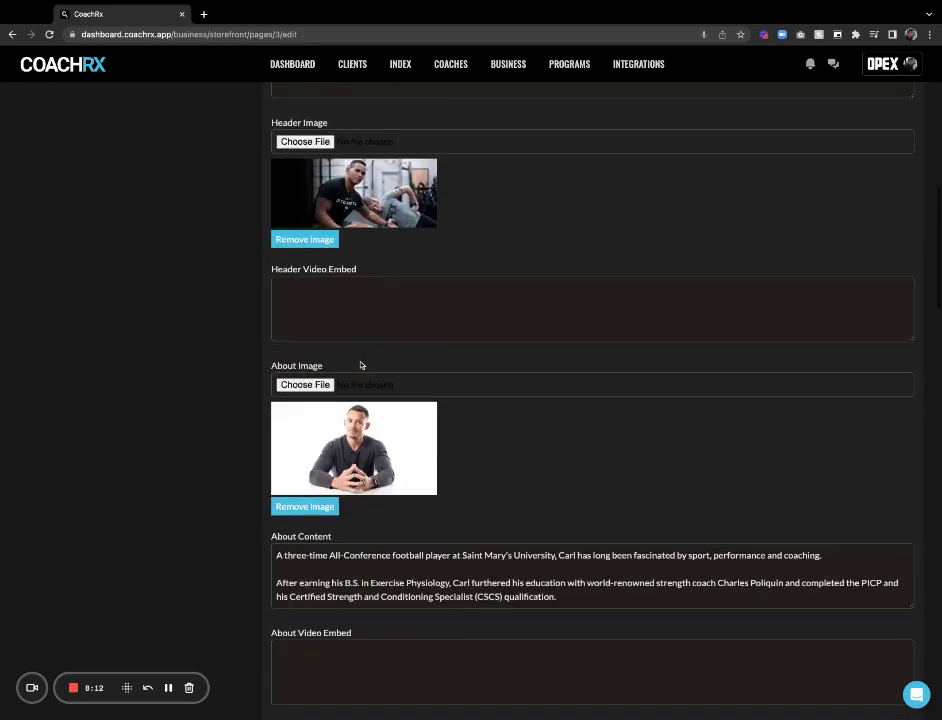
scroll(361, 365, down, 10)
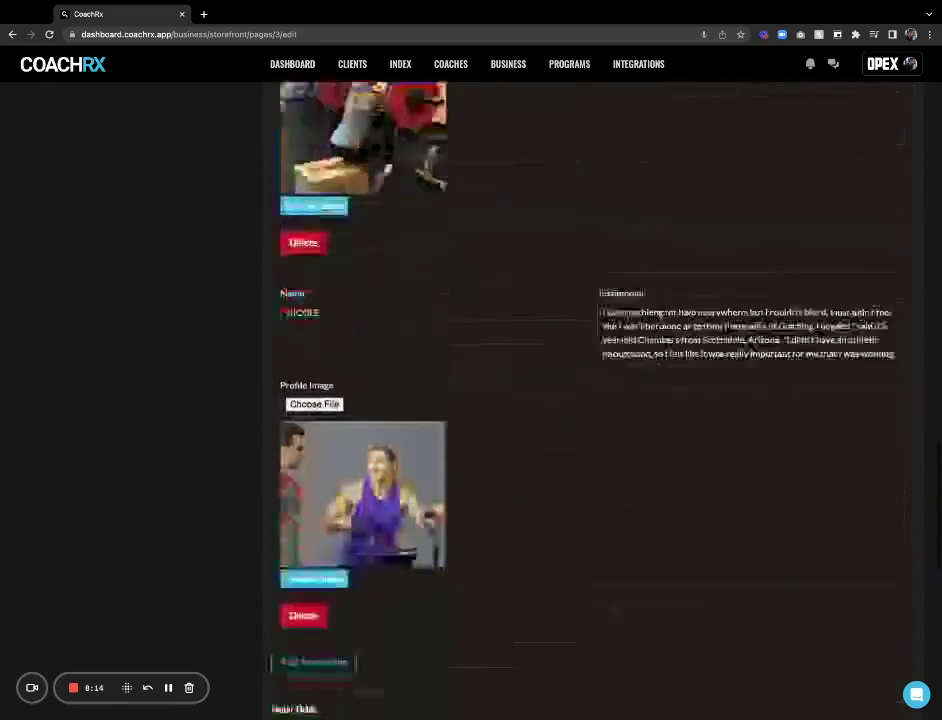
scroll(361, 365, up, 10)
scroll(320, 290, up, 15)
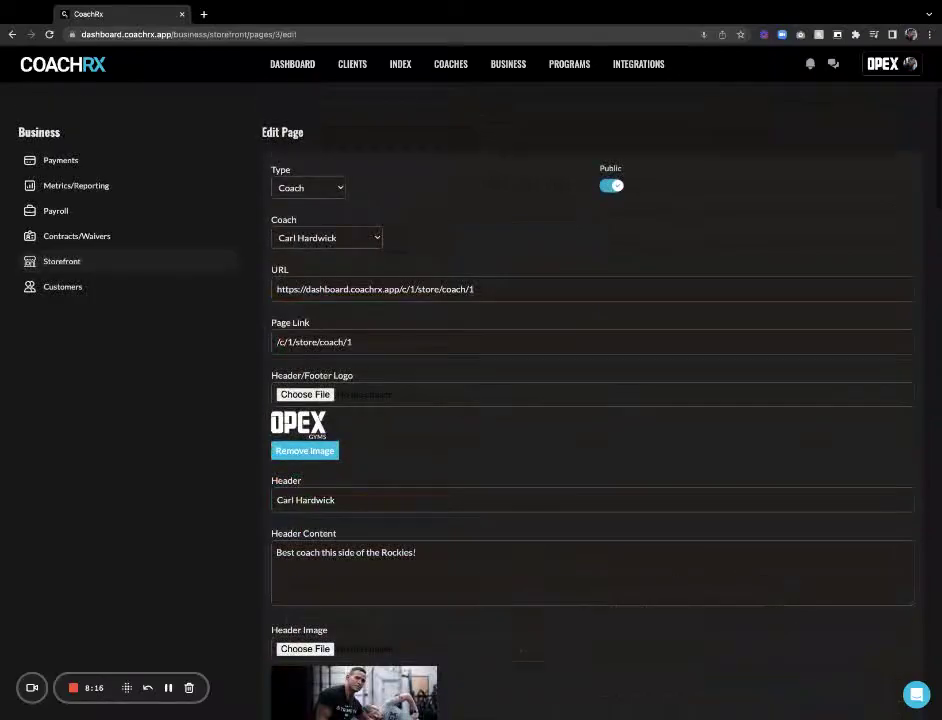
triple_click(311, 341)
key(super+c)
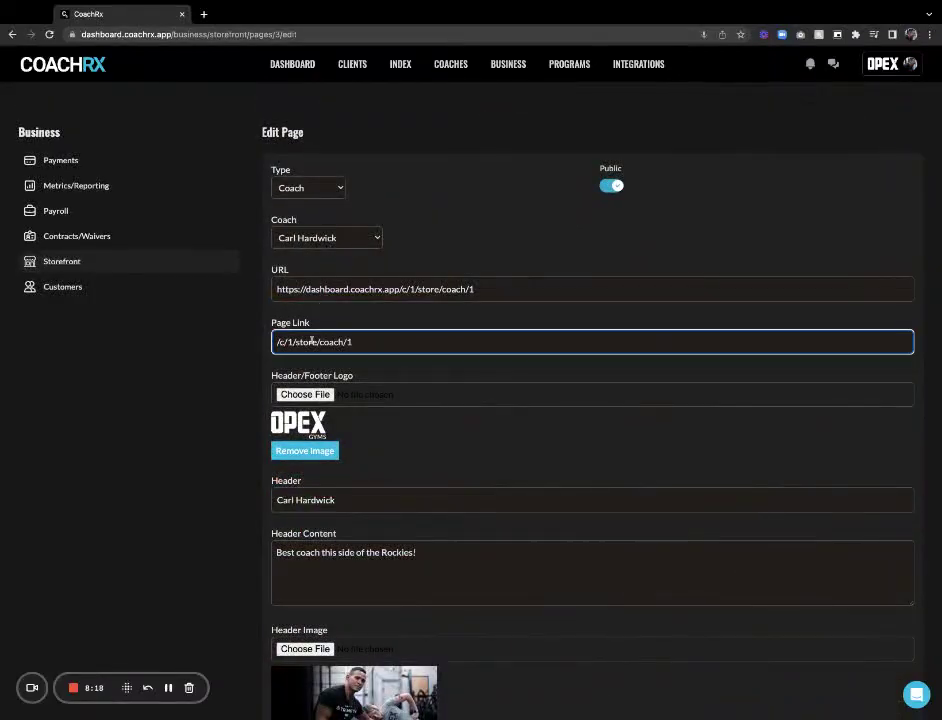
scroll(345, 345, down, 7)
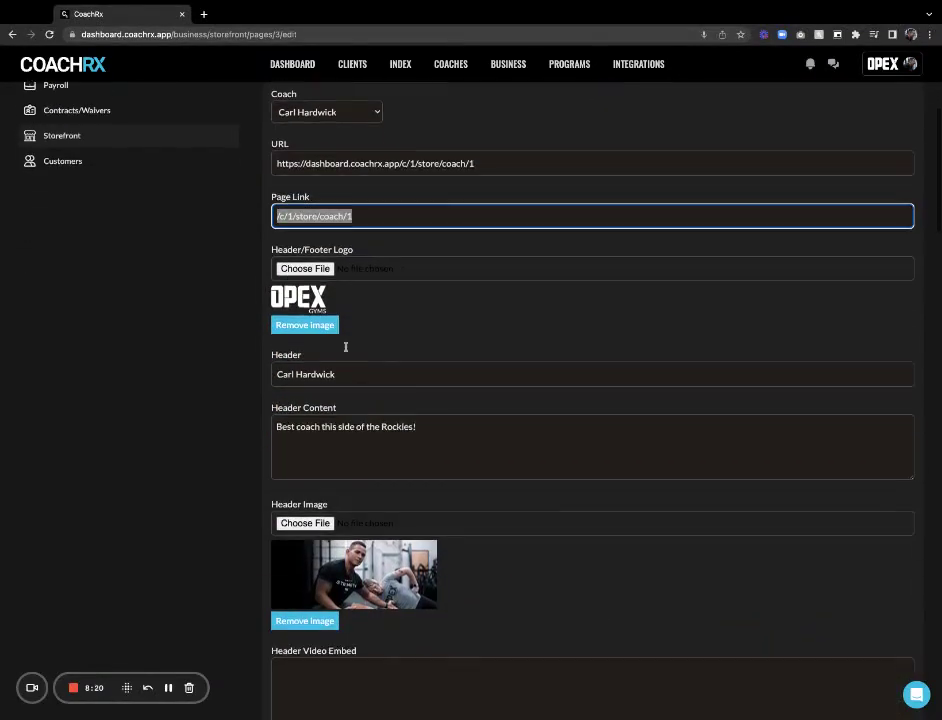
scroll(346, 332, up, 7)
click(82, 263)
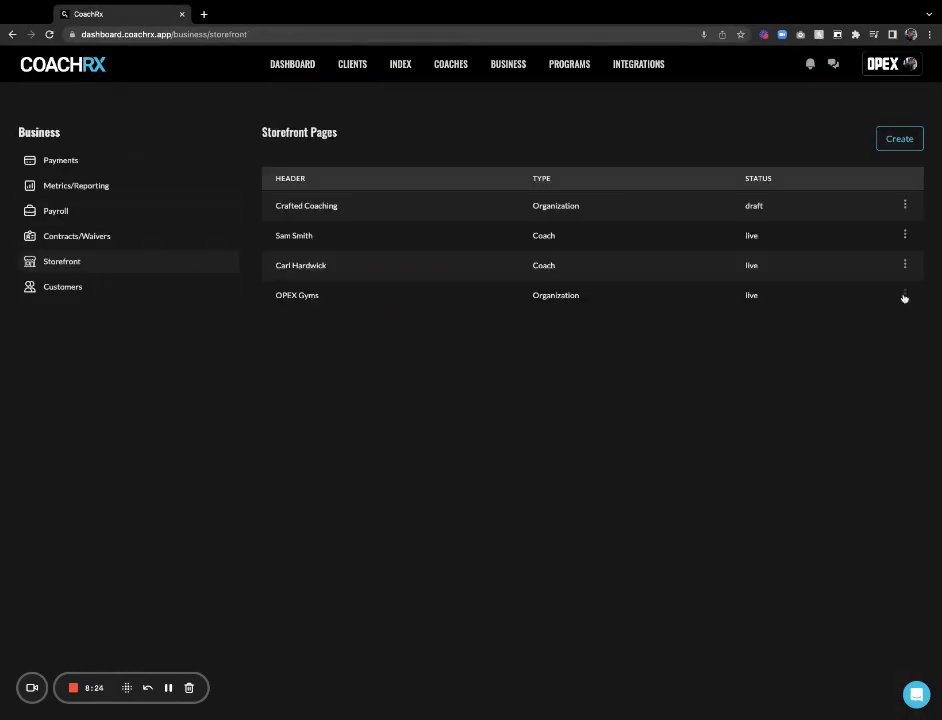
Edit the OPEX Gyms page and paste /c/1/store/coach/1 into Carl Hardwick's Page Link
click(905, 295)
click(799, 317)
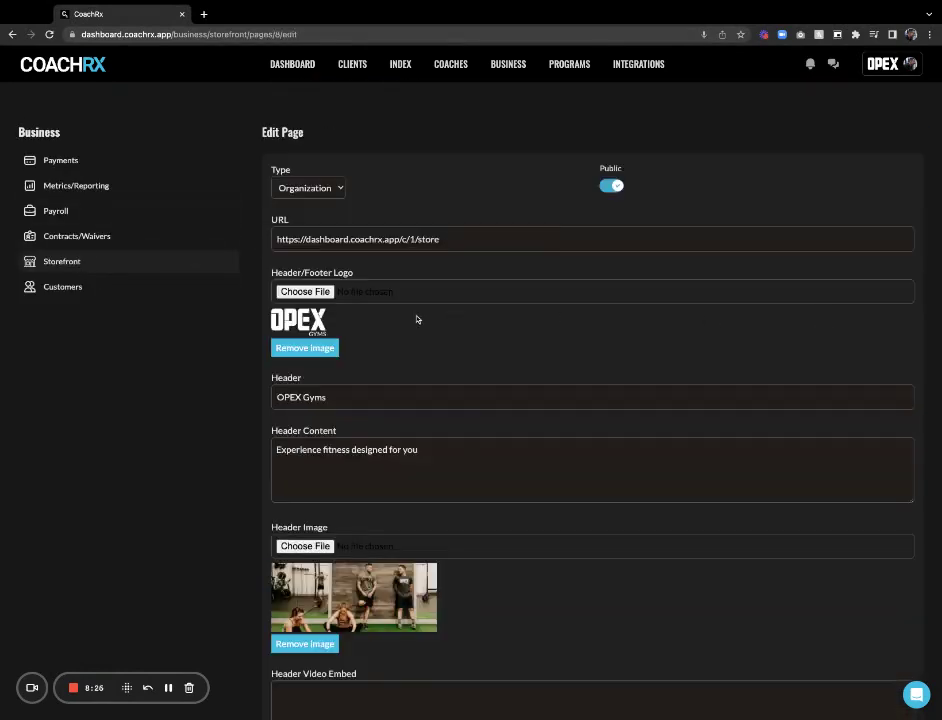
scroll(416, 320, down, 10)
scroll(414, 262, down, 10)
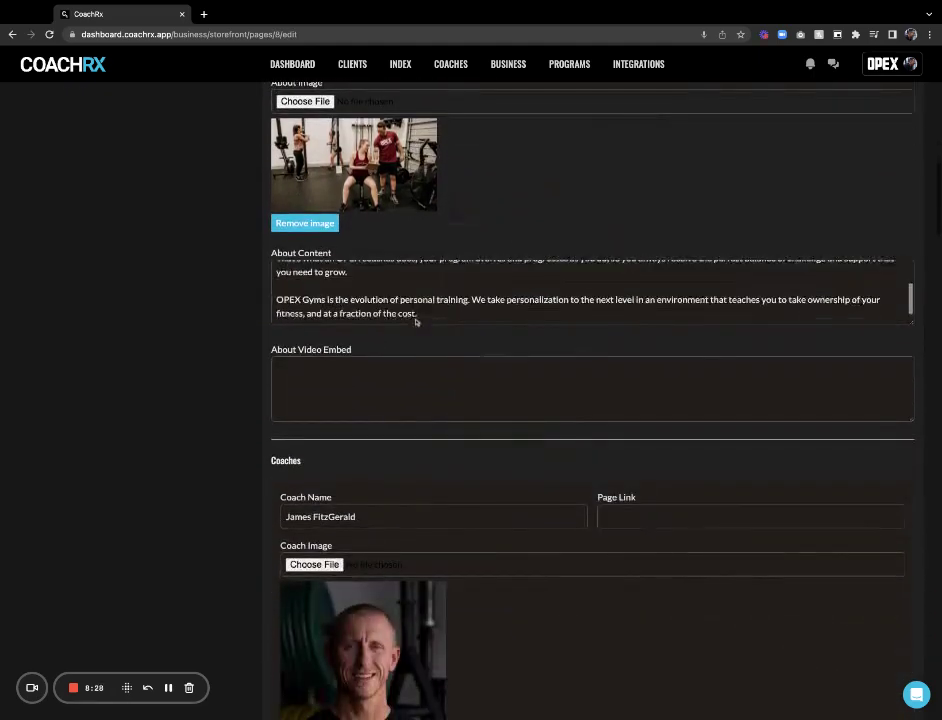
scroll(353, 360, down, 5)
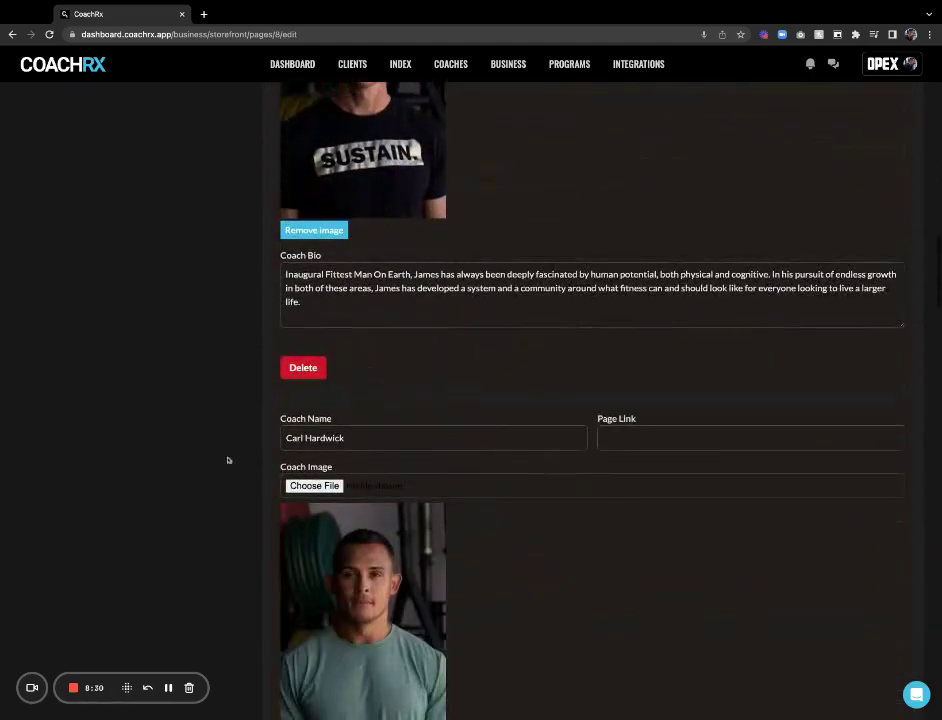
click(685, 438)
key(super+v)
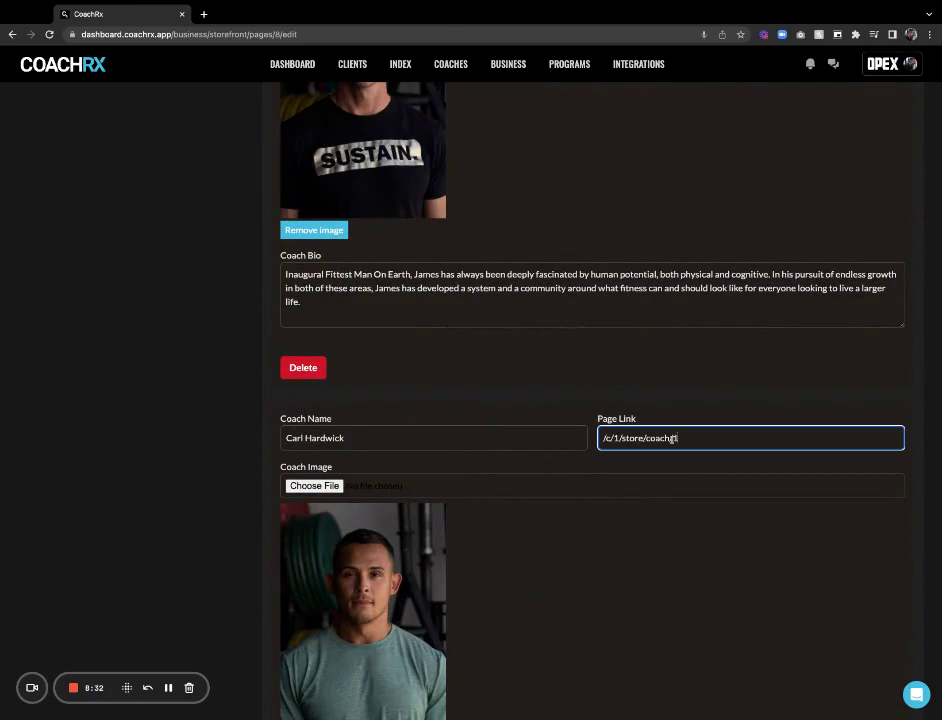
click(658, 403)
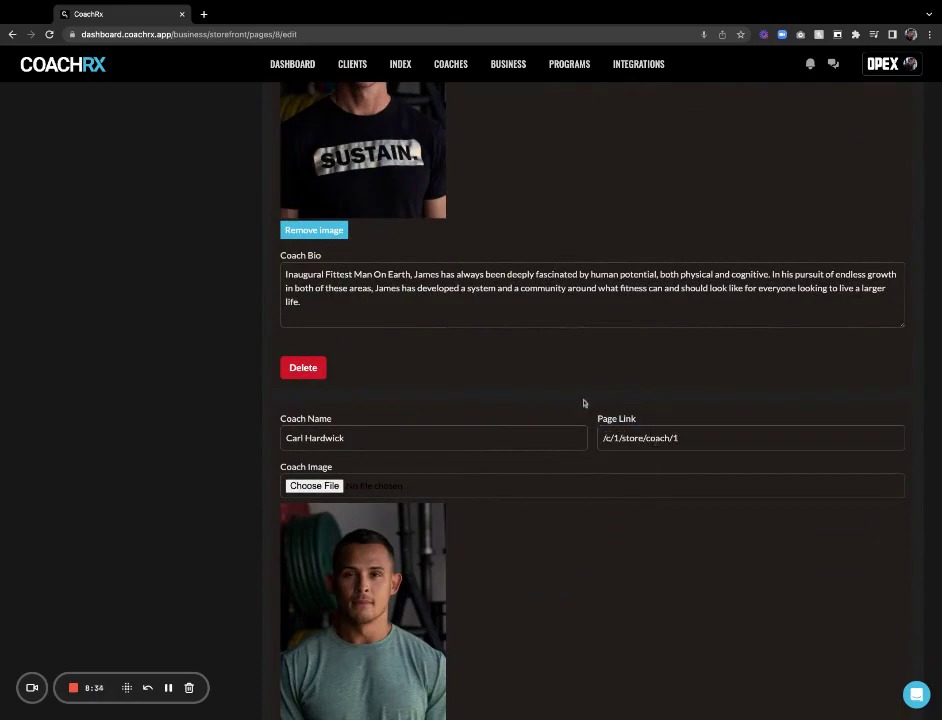
scroll(584, 403, down, 10)
scroll(584, 403, up, 20)
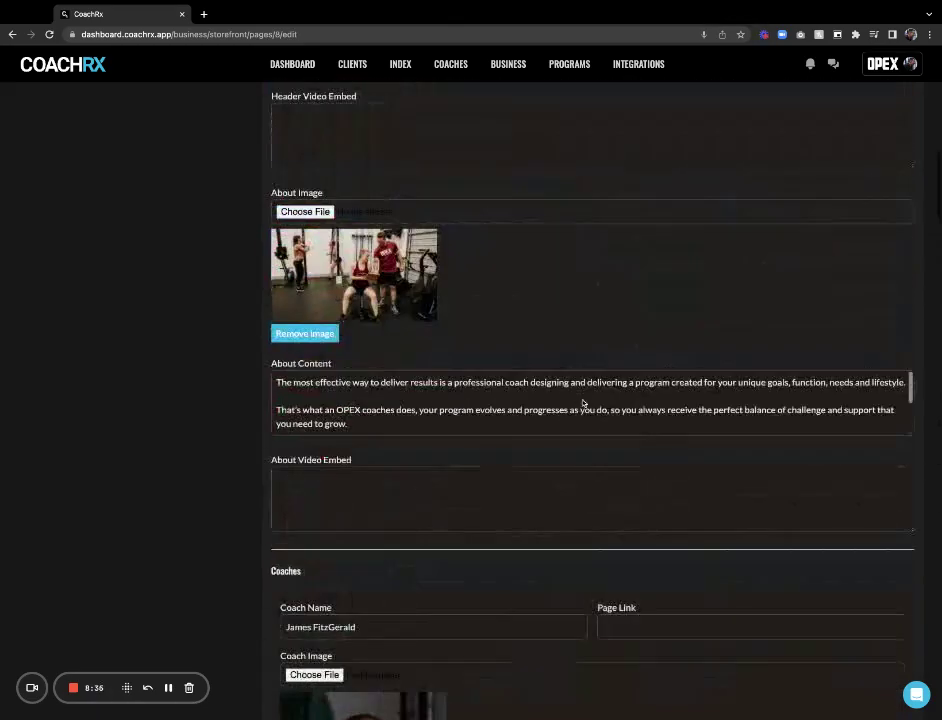
scroll(511, 299, up, 6)
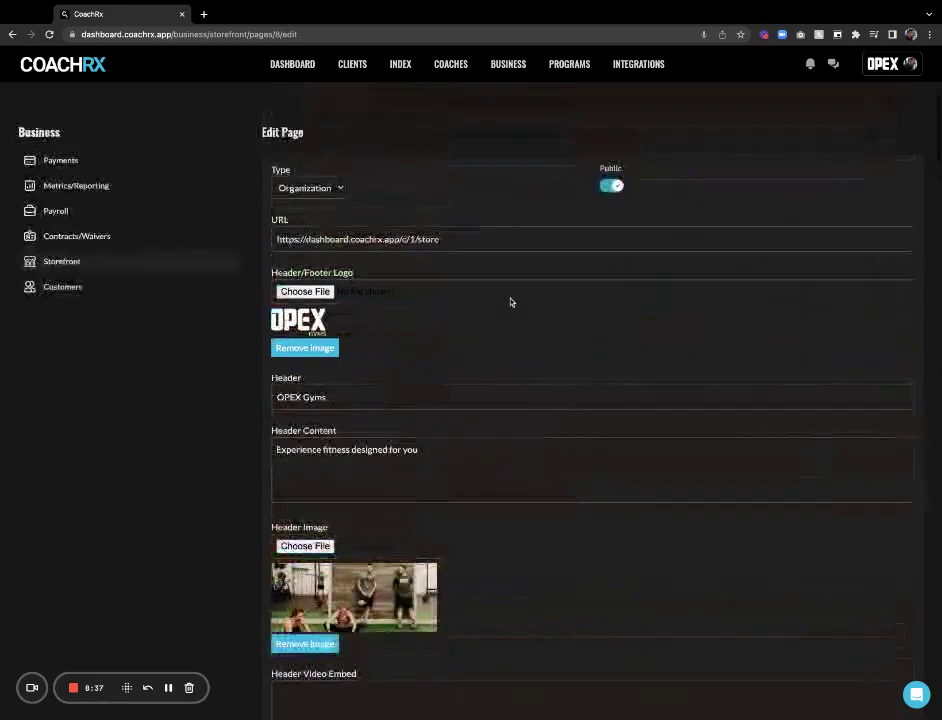
Copy the store URL and save the OPEX Gyms page
triple_click(378, 240)
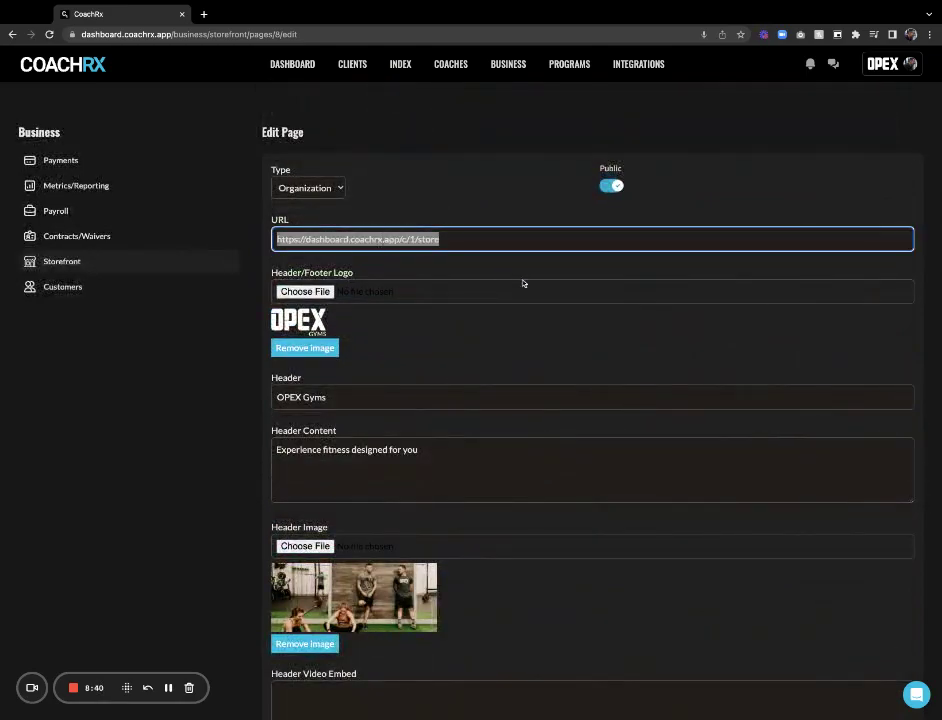
scroll(522, 284, down, 20)
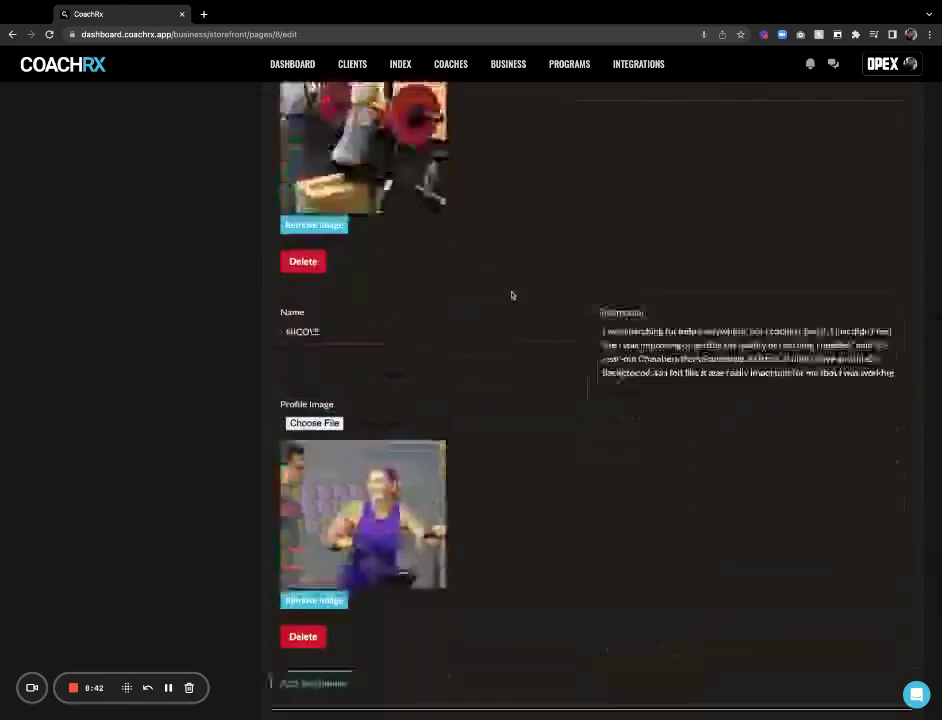
scroll(511, 295, down, 10)
click(292, 658)
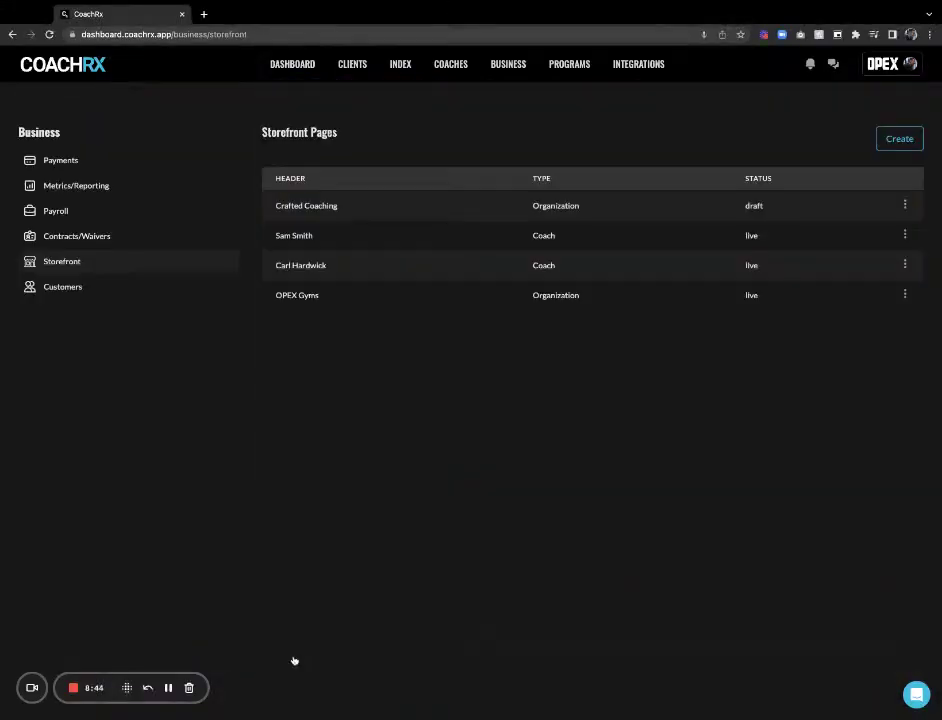
Load the copied OPEX Gyms store URL in a new tab and scroll through it
click(205, 14)
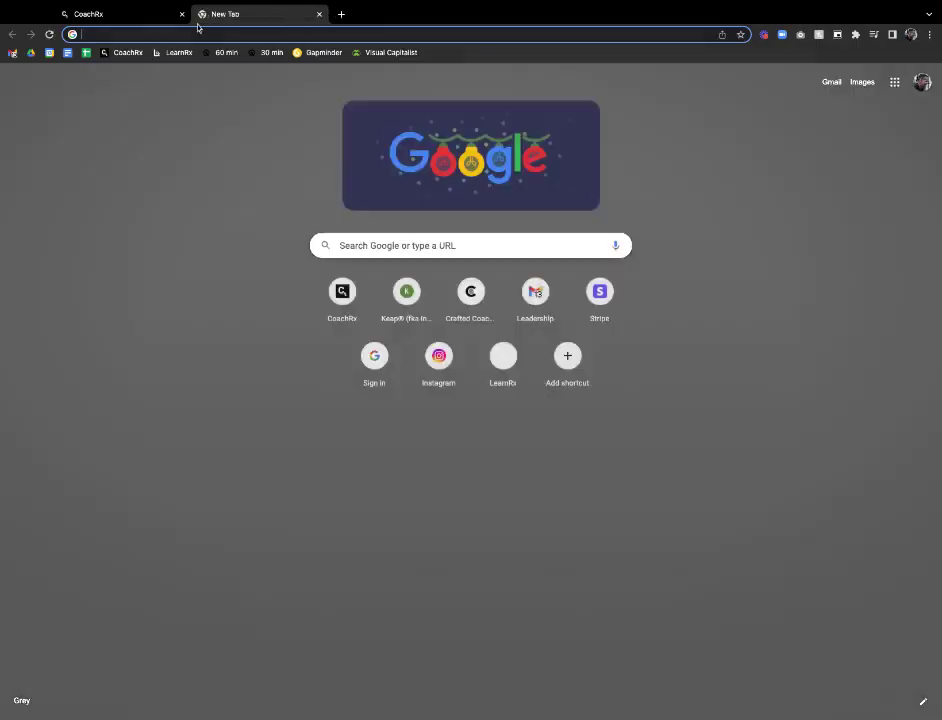
text(dashboard.coachrx.app/c/1/store)
key(Return)
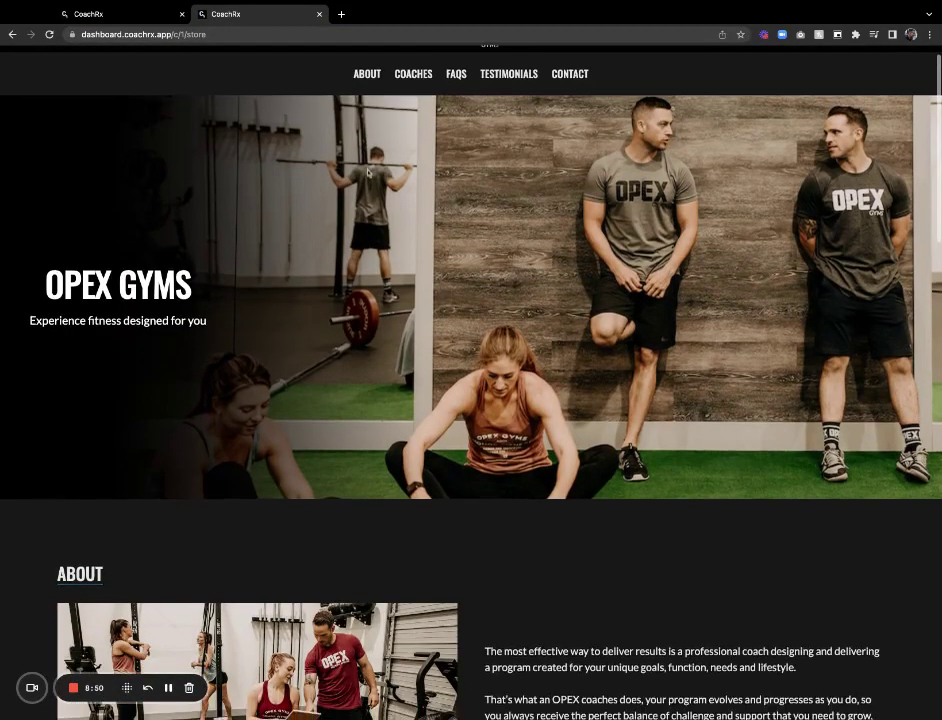
scroll(370, 170, down, 10)
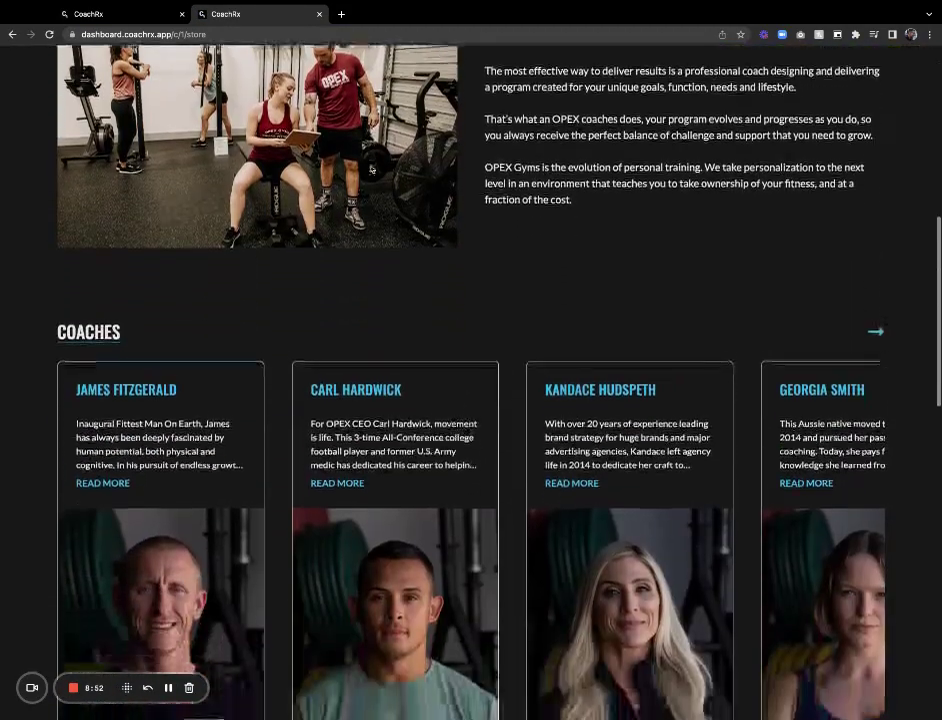
scroll(365, 141, down, 5)
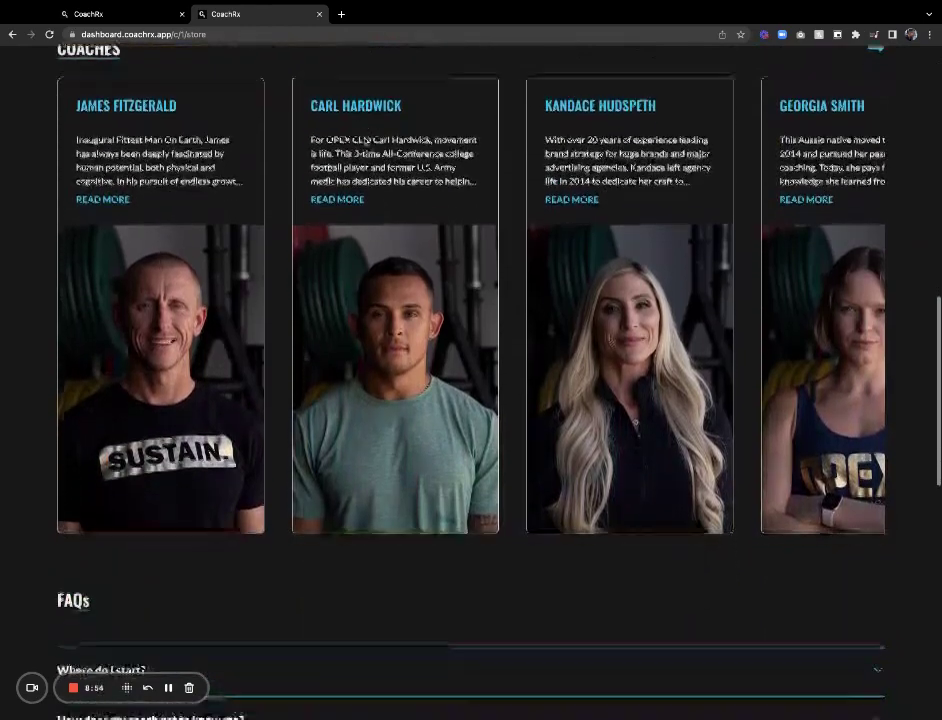
scroll(365, 145, right, 2)
scroll(391, 227, up, 2)
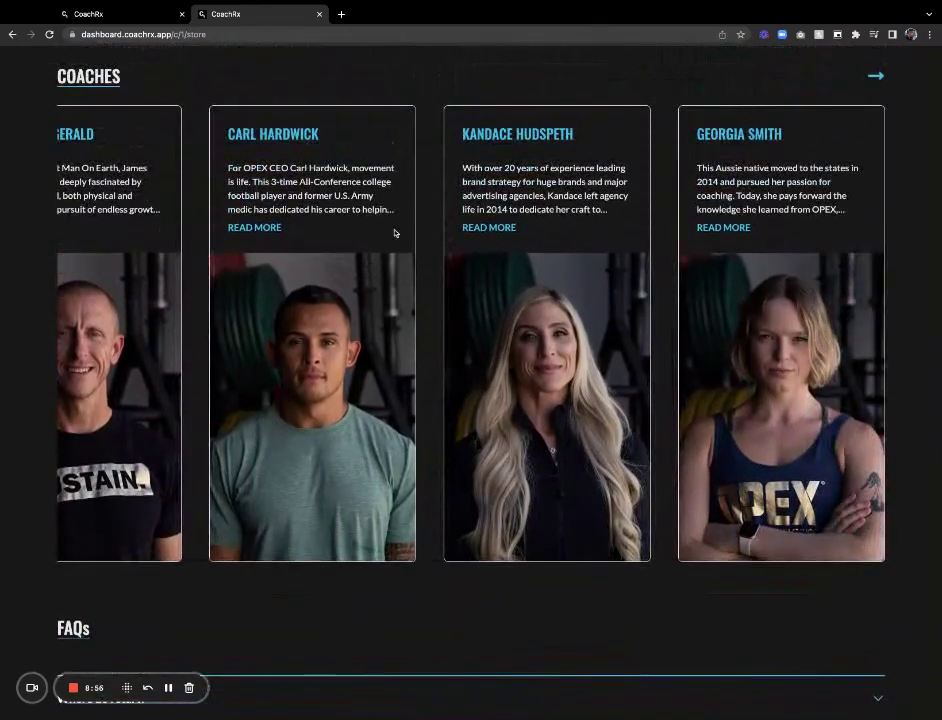
scroll(393, 230, left, 2)
scroll(395, 233, down, 1)
scroll(395, 233, down, 4)
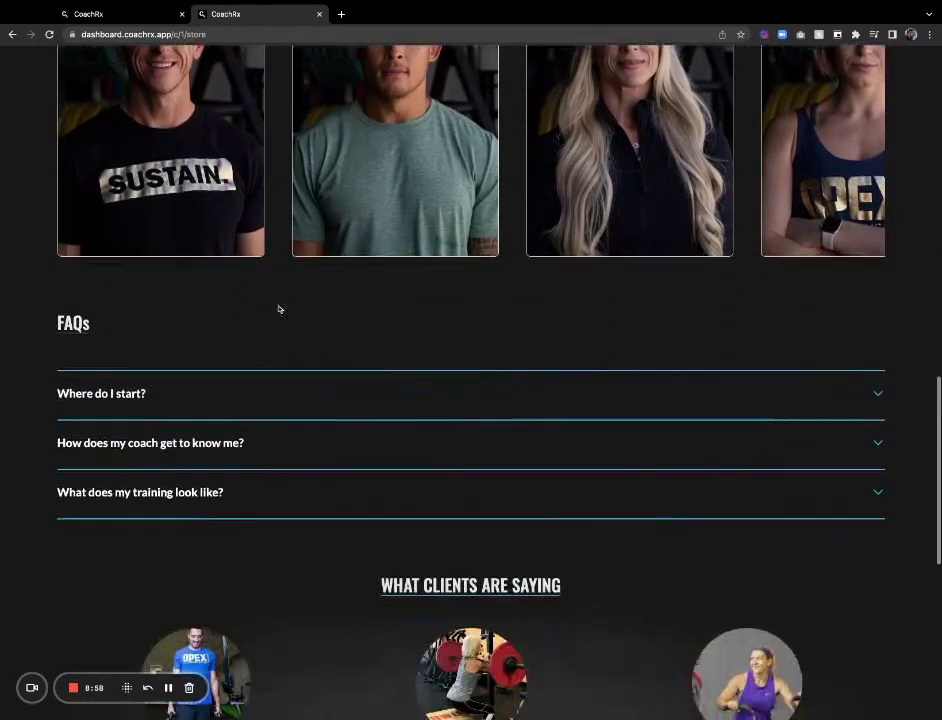
Expand and collapse the 'Where do I start?' FAQ, then scroll the rest of the store
click(145, 394)
click(145, 394)
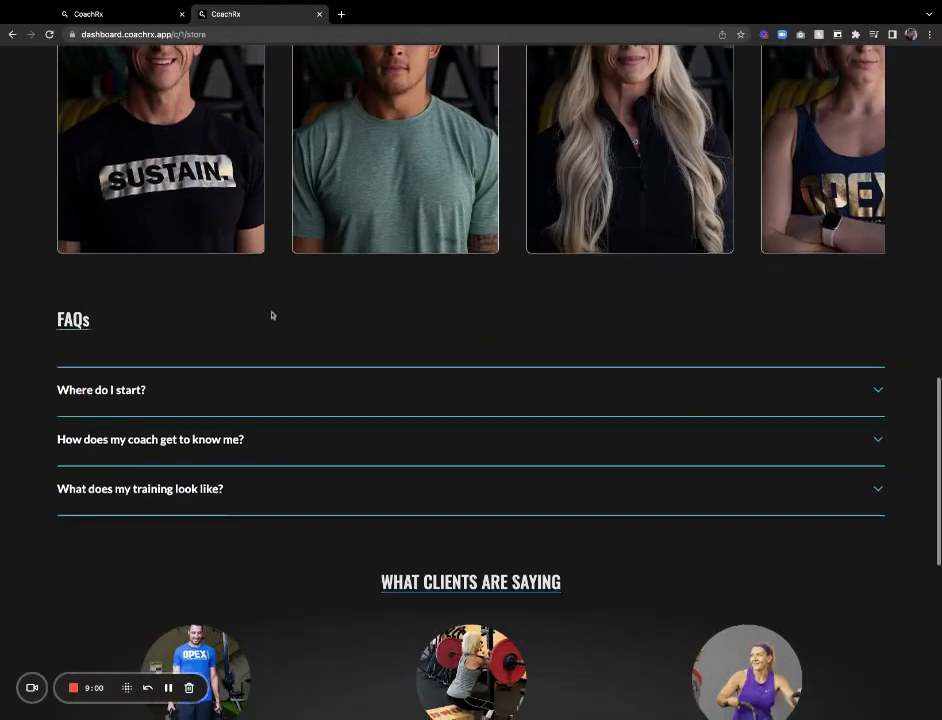
scroll(285, 300, down, 3)
scroll(473, 370, down, 3)
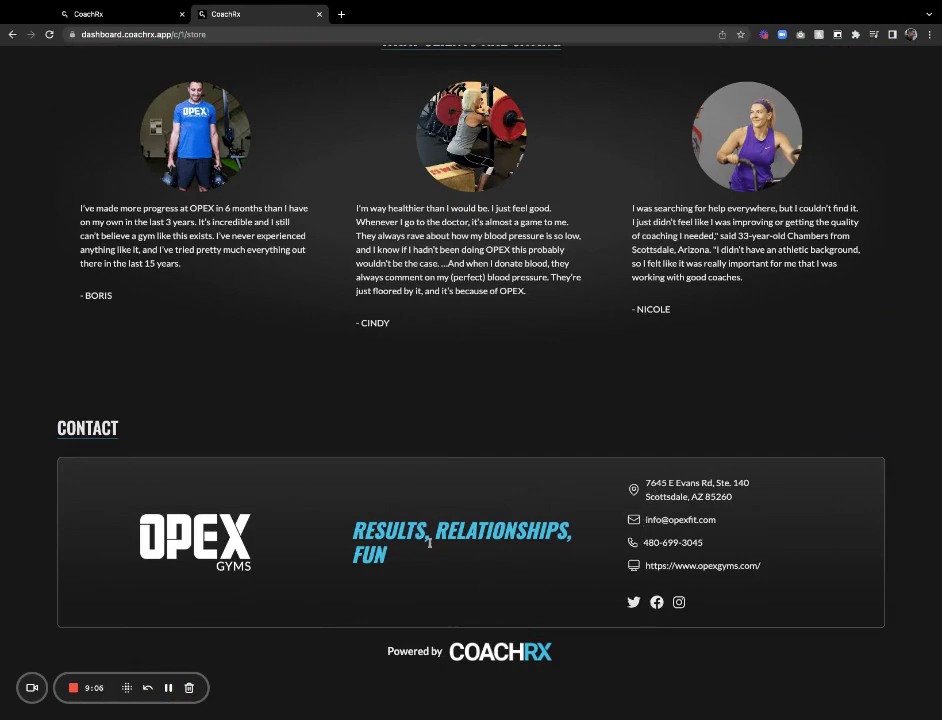
scroll(519, 305, up, 10)
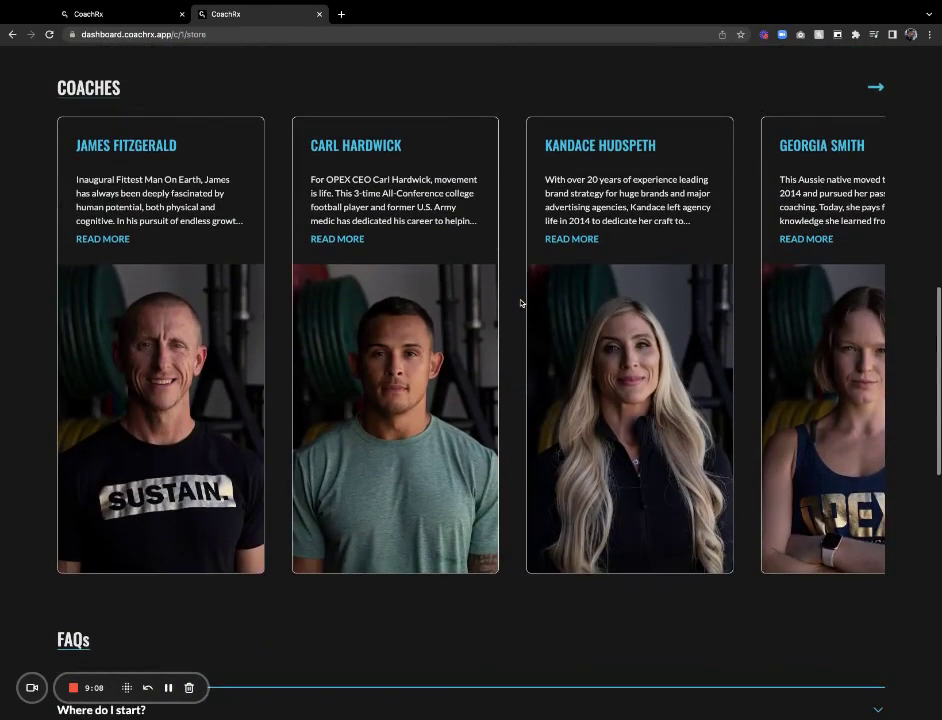
Open the second coach's storefront page from the live site and scroll through it
click(358, 147)
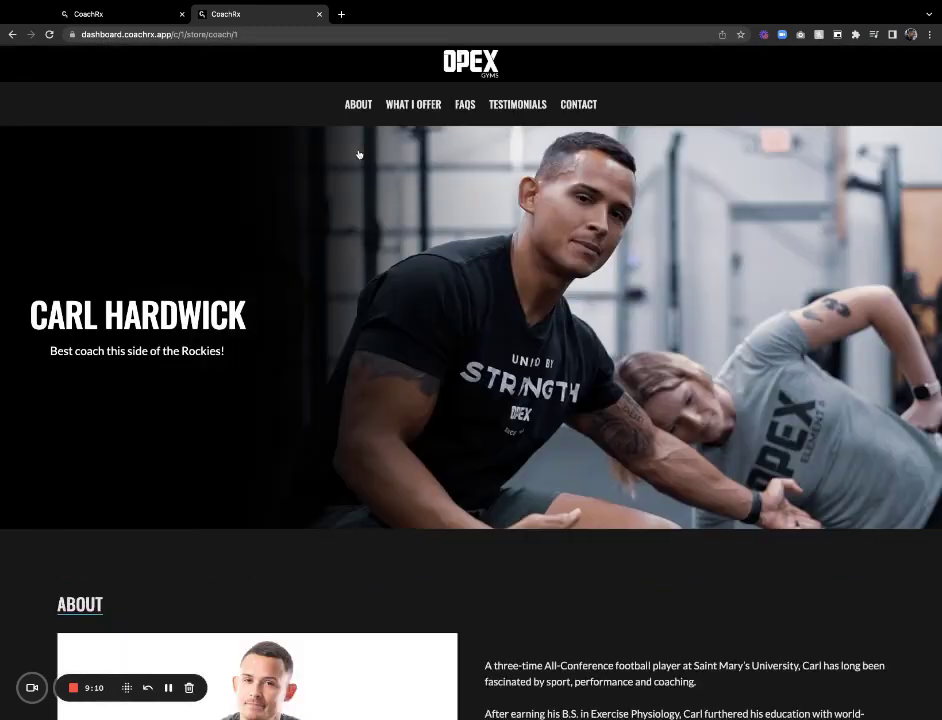
scroll(390, 200, down, 2)
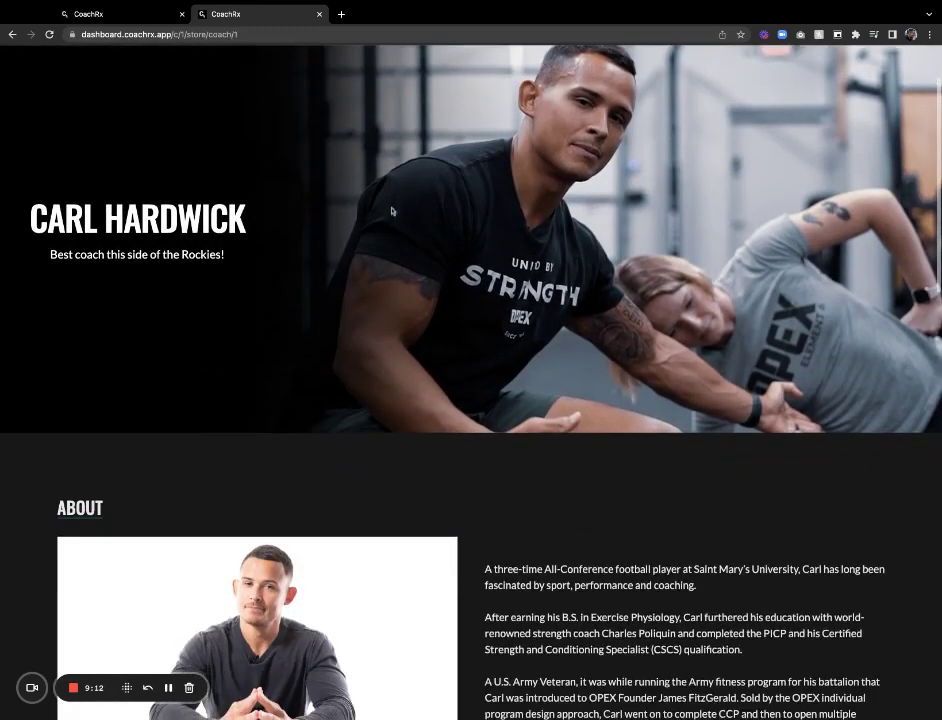
scroll(392, 211, up, 2)
scroll(392, 211, down, 15)
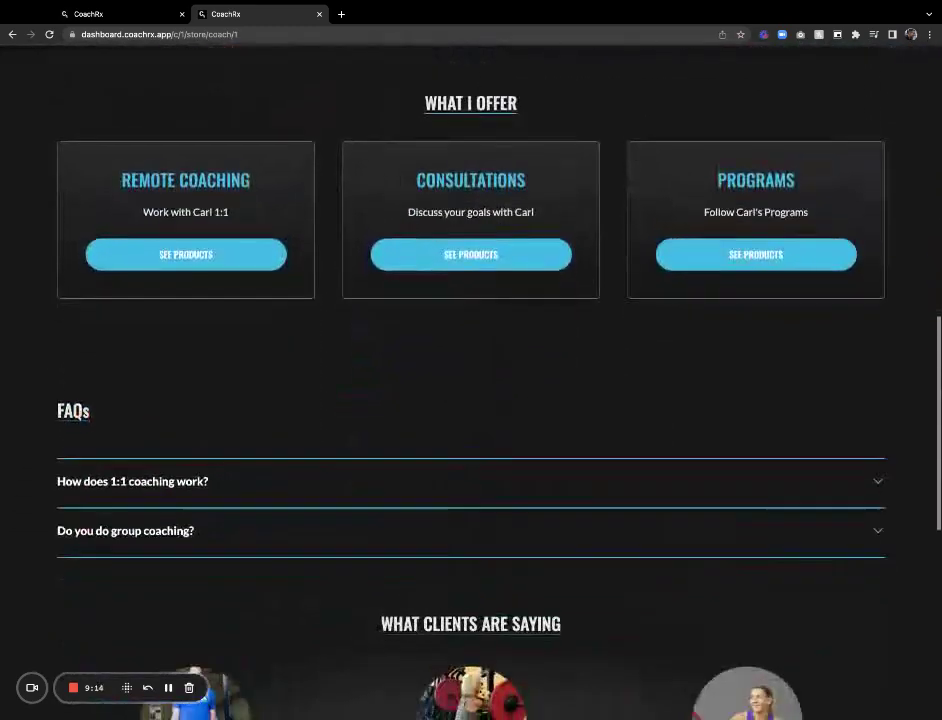
key(Home)
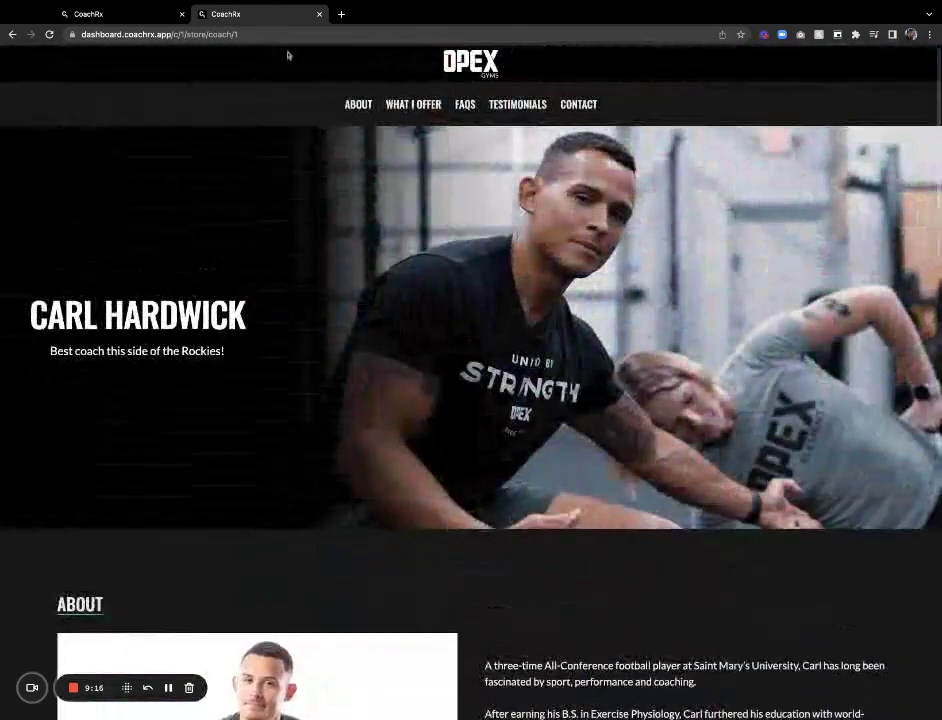
Switch between browser tabs, ending on the CoachRx Storefront Pages list
click(120, 12)
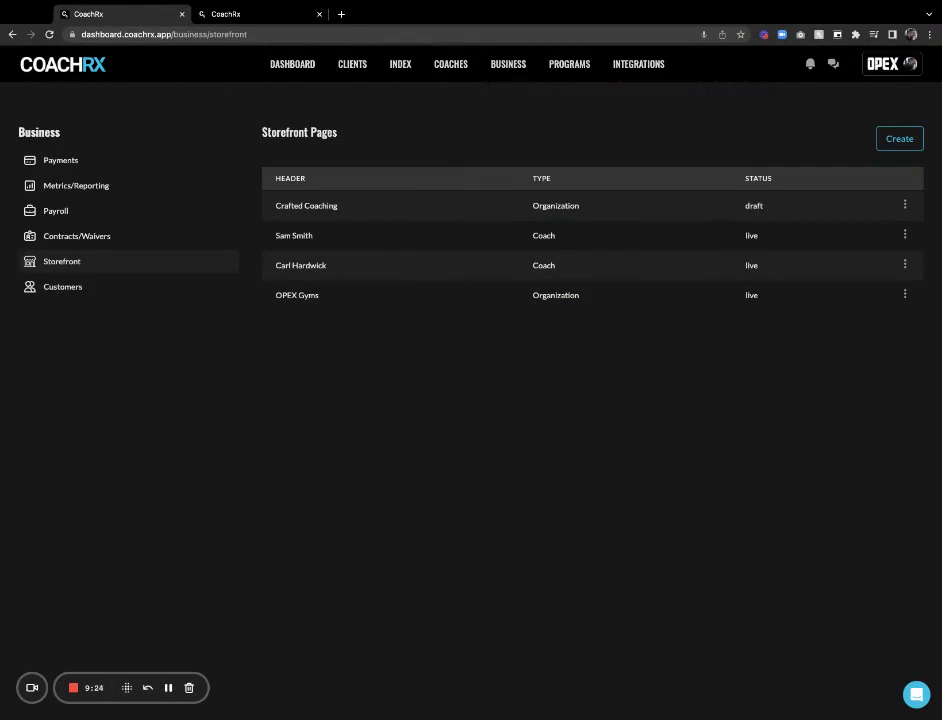
click(261, 14)
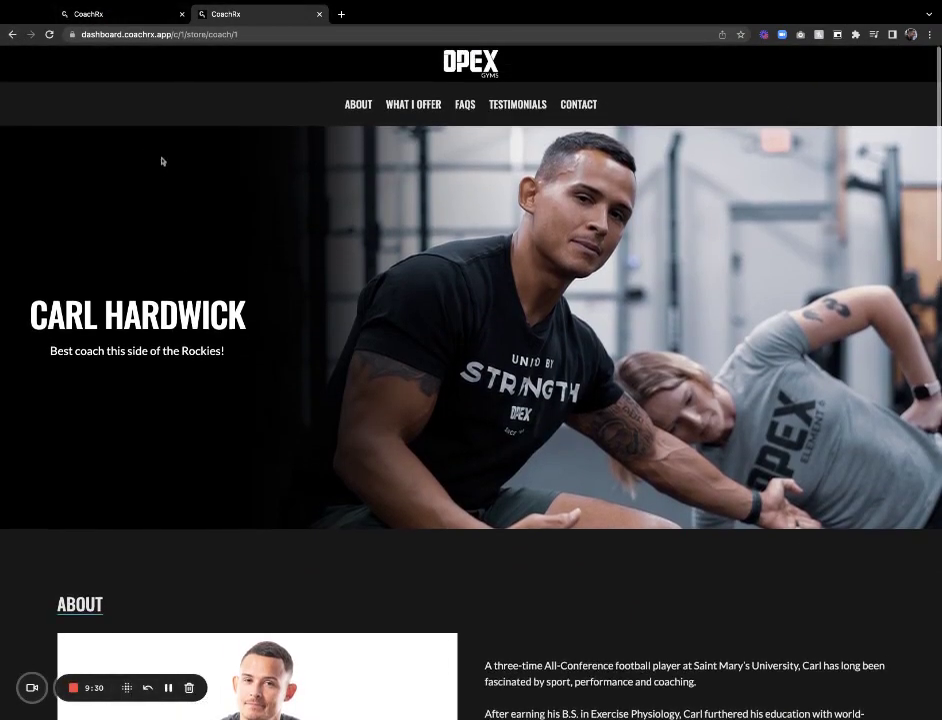
click(137, 17)
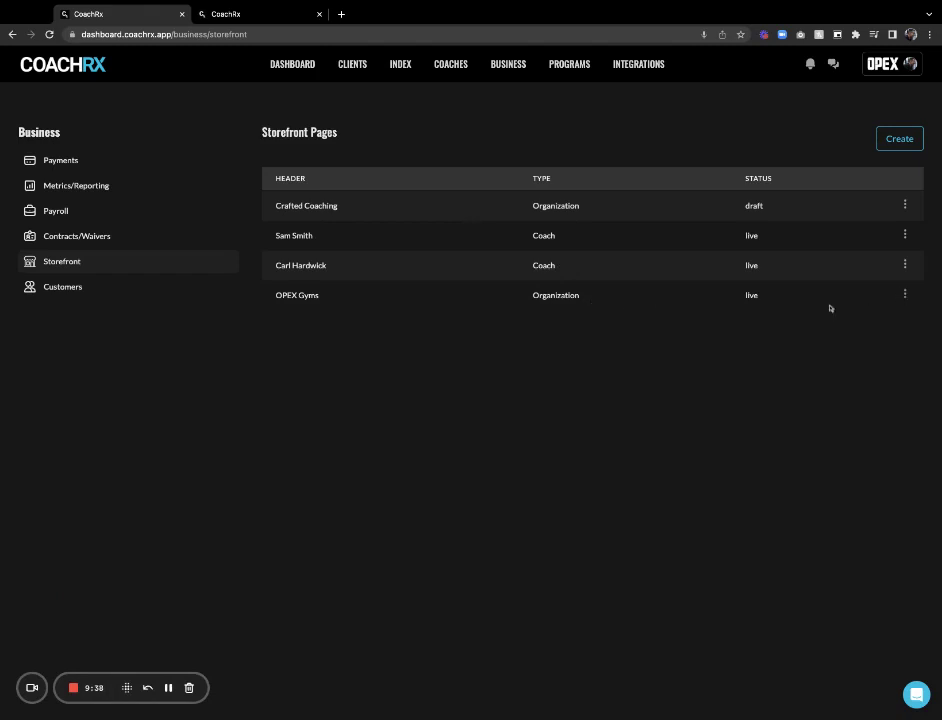
Start a new product offering from the OPEX Gyms page's Edit Product Offerings
click(905, 297)
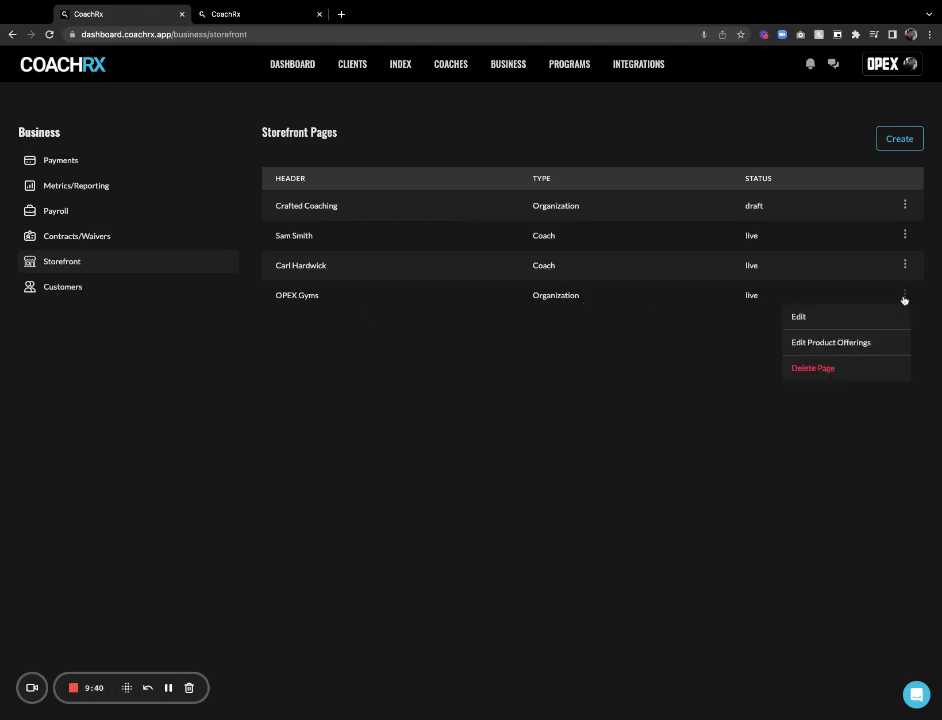
click(808, 343)
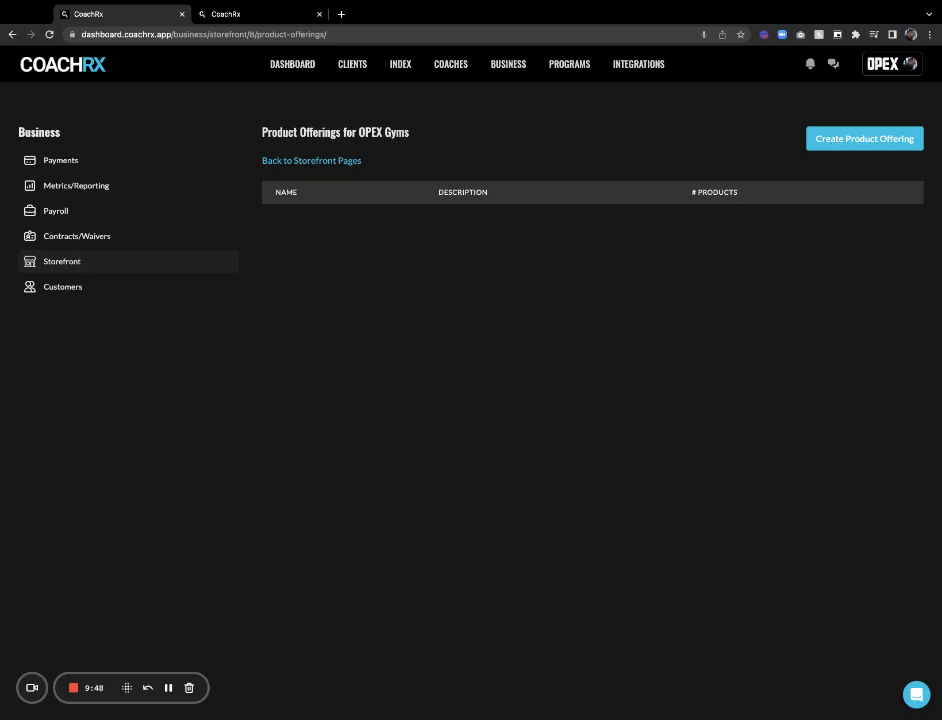
click(864, 138)
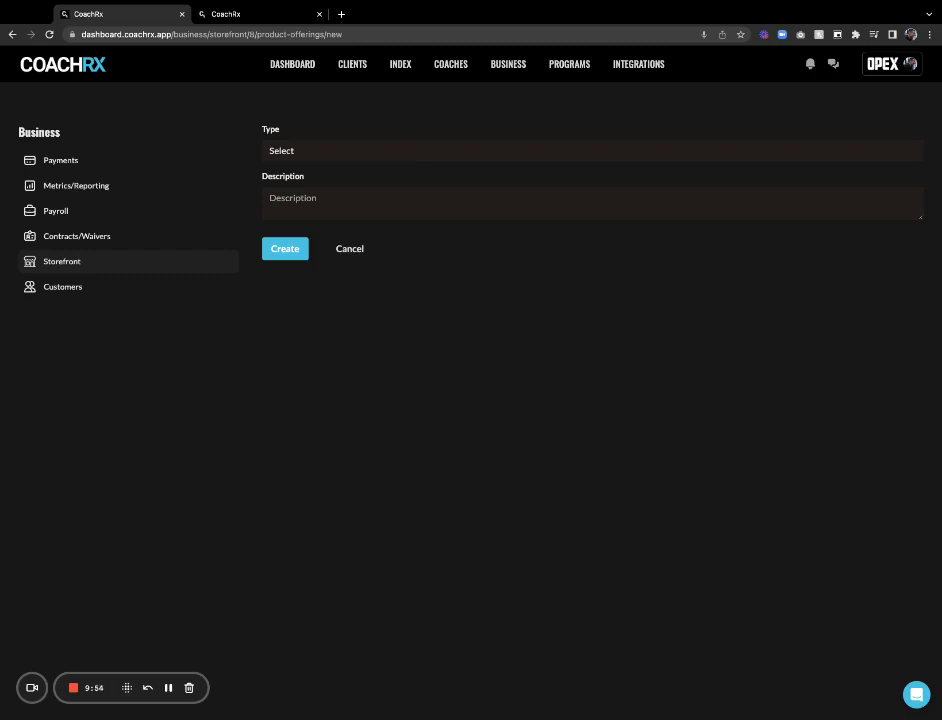
Create an In-Person Coaching offering described as 'Work with us in person'
click(292, 198)
text(Work wit)
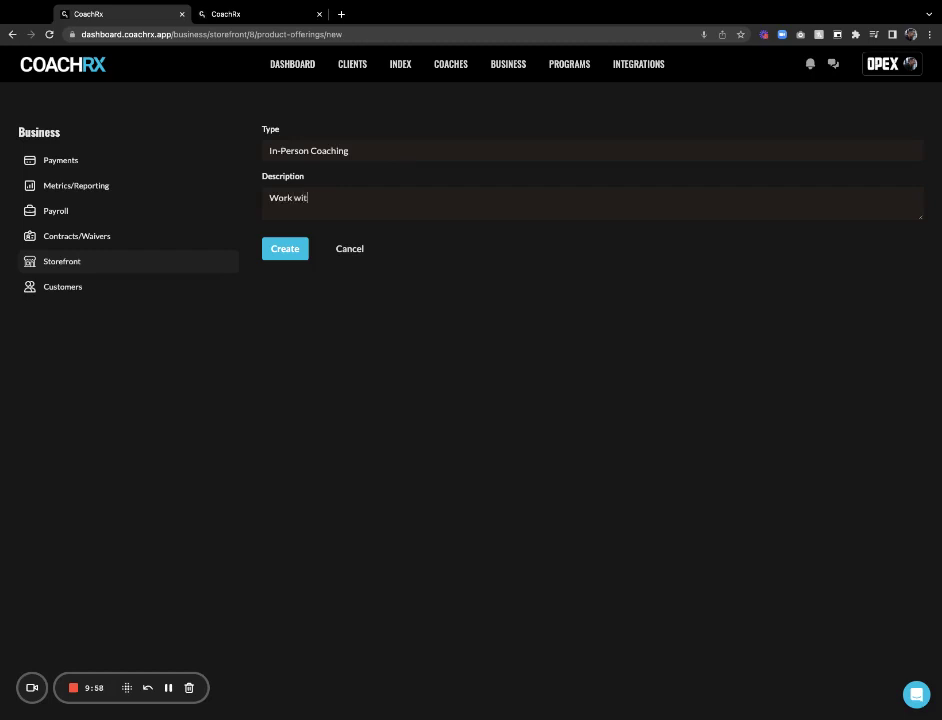
key(BackSpace)
key(BackSpace)
text(u)
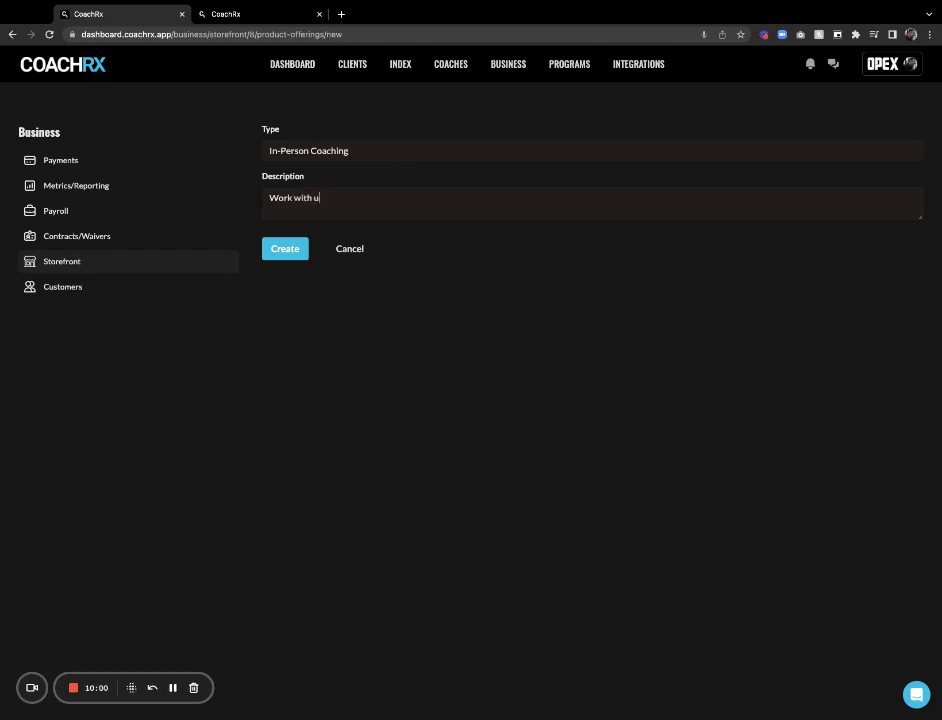
text(s in person)
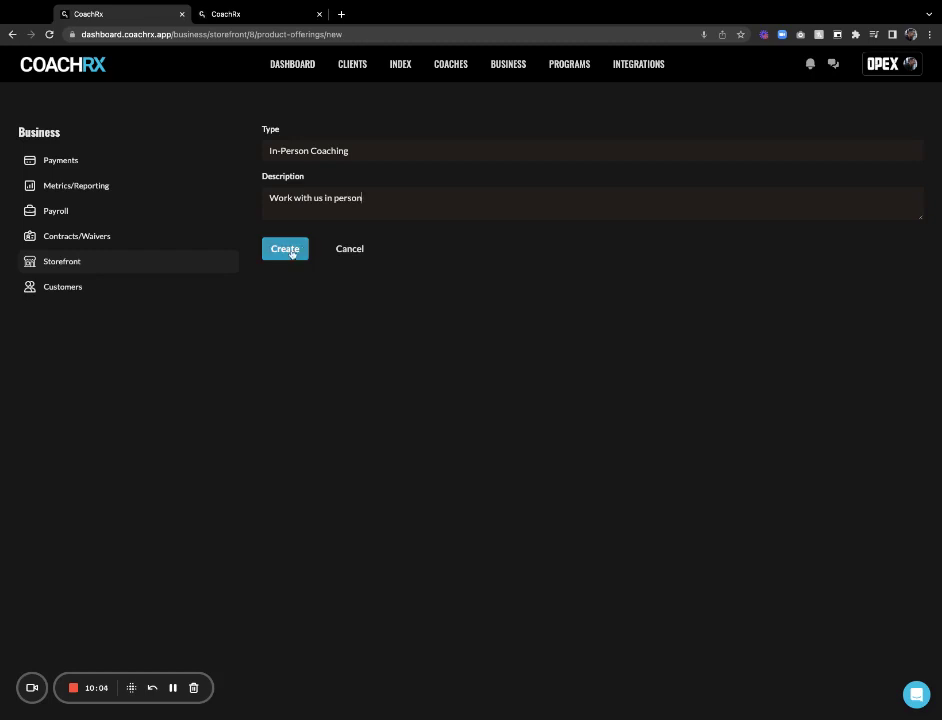
click(285, 249)
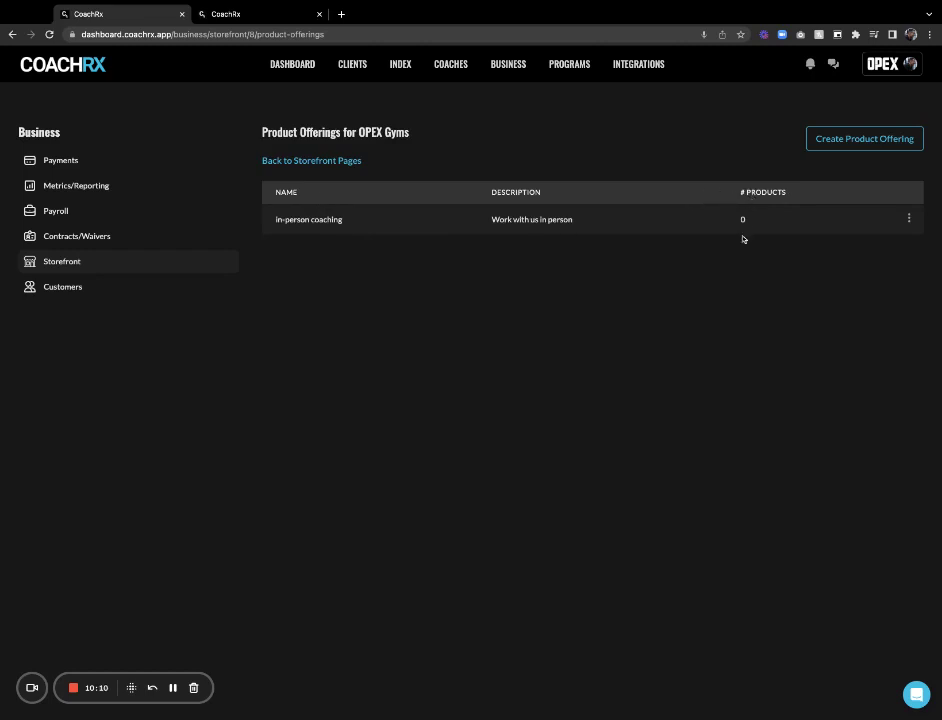
Start a '4 Week Trial' product under in-person coaching with a commitment-free 'Work with us' description
click(911, 220)
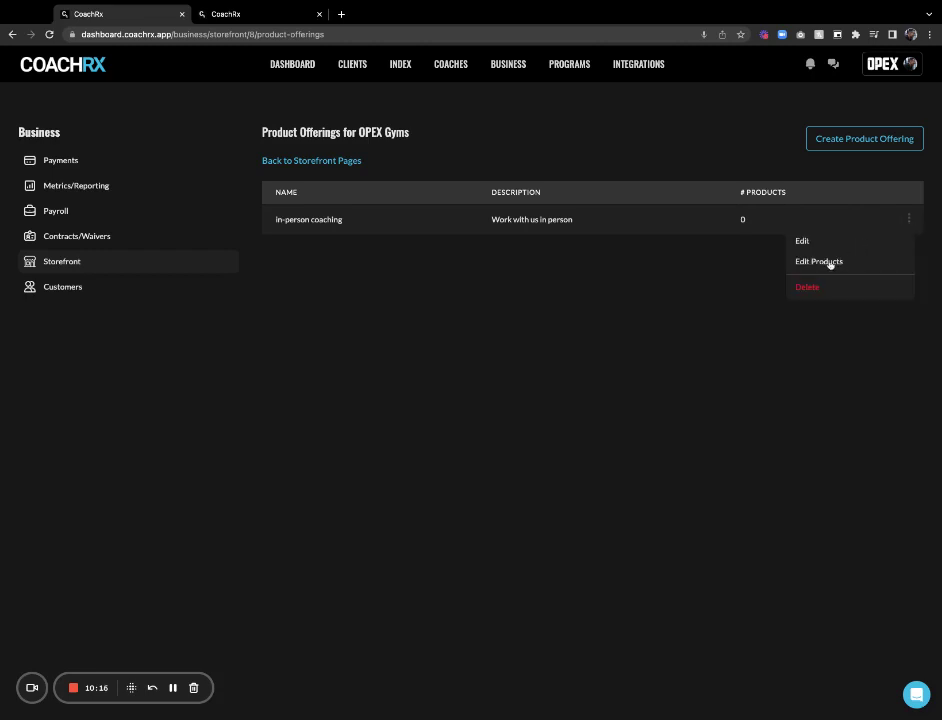
click(830, 262)
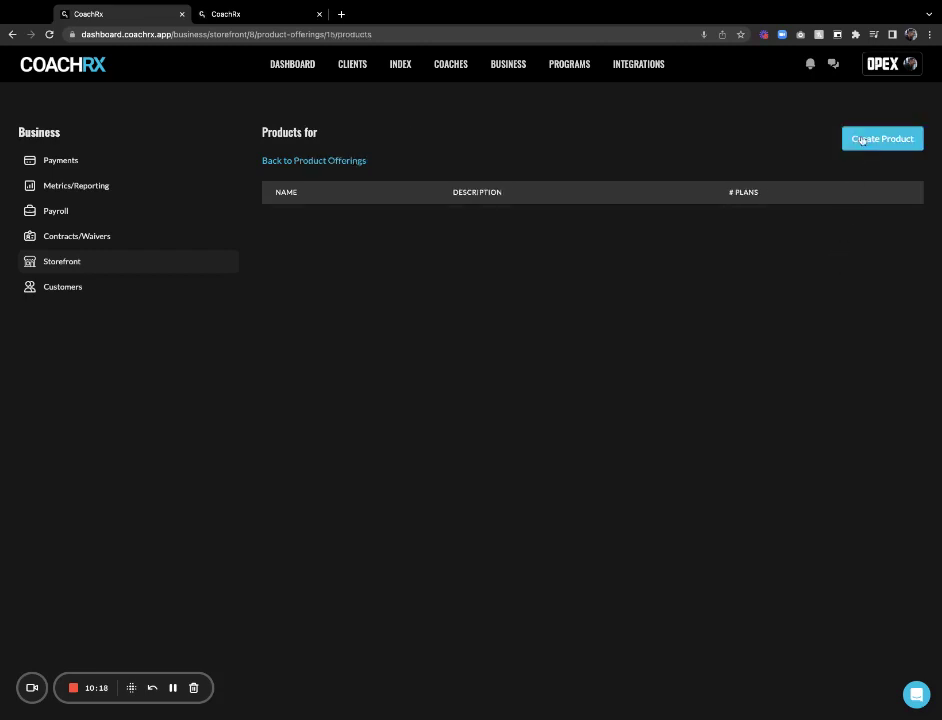
click(862, 140)
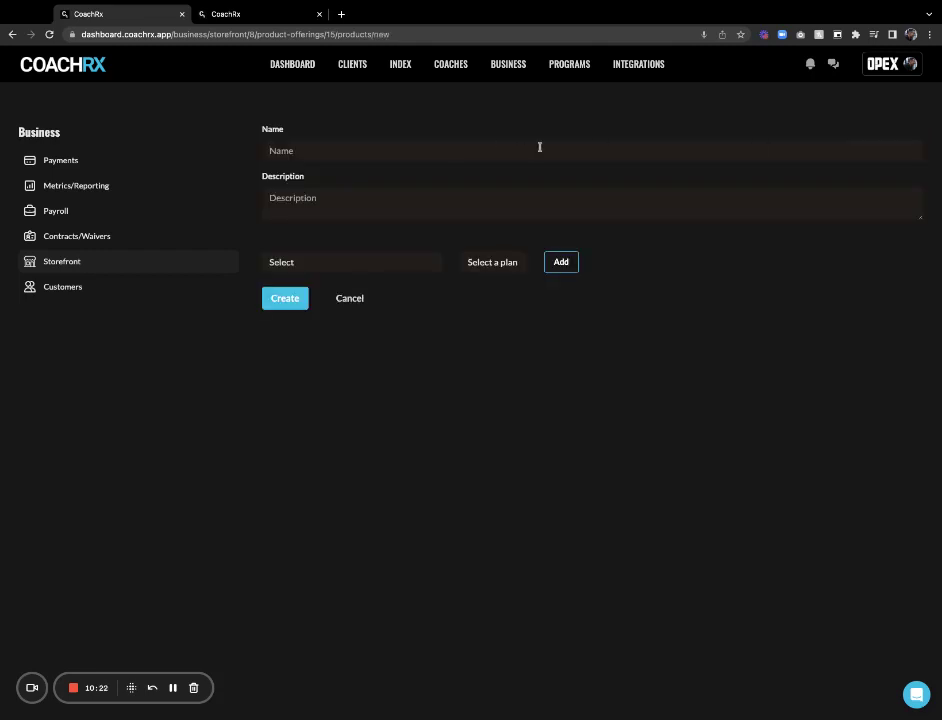
text(4 We)
text(ek Trial)
click(467, 213)
text(Work)
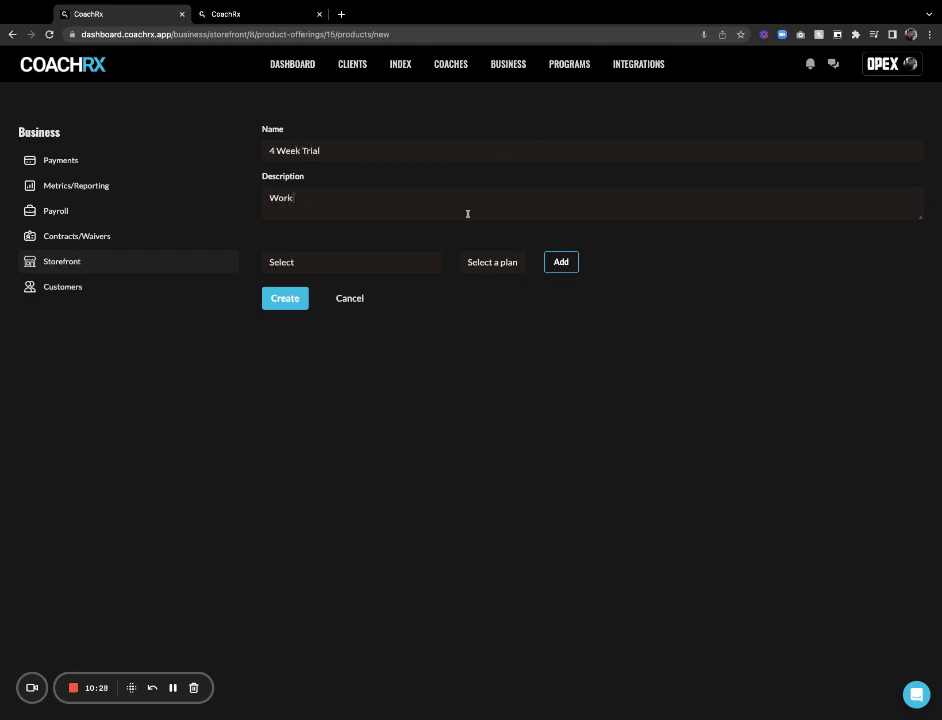
text( with us f)
key(BackSpace)
text(commitment)
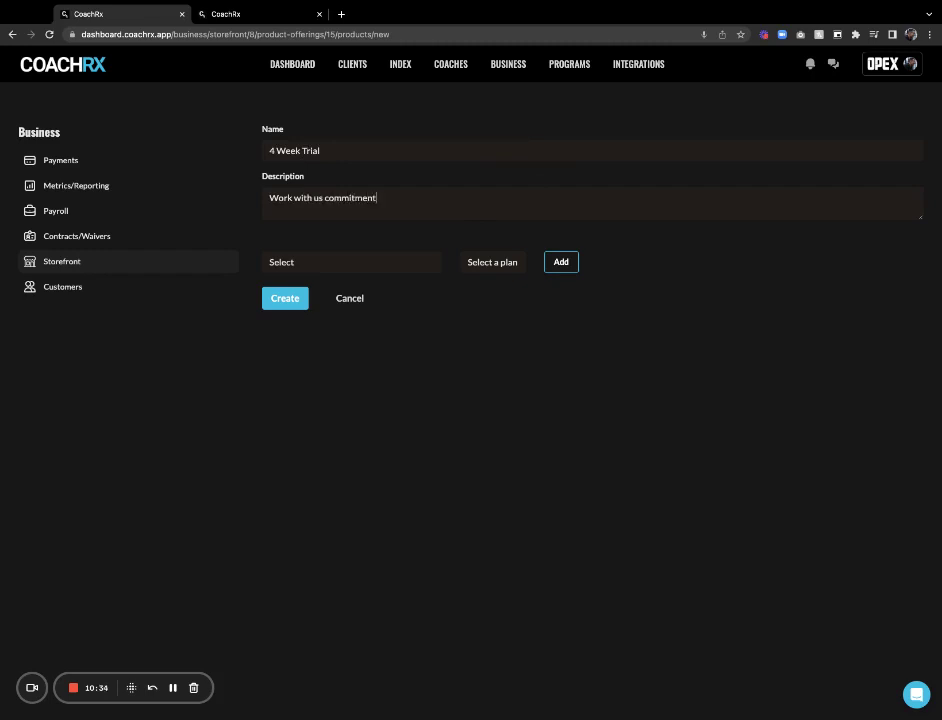
text( free)
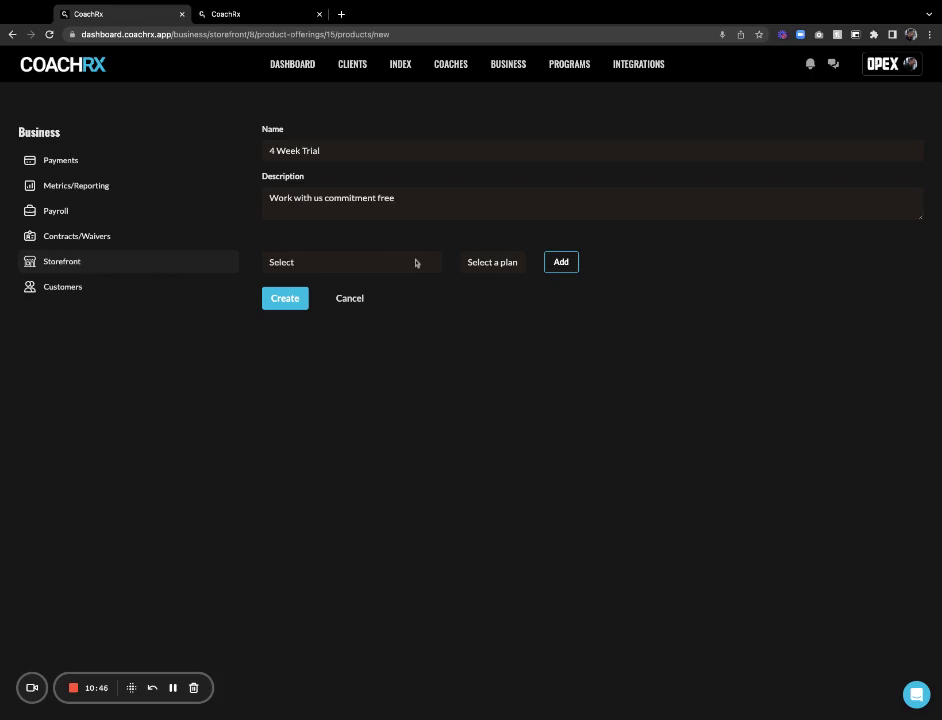
Attach the Remote Coaching One Time Membership Payment plan, create the product, and return to offerings
click(389, 277)
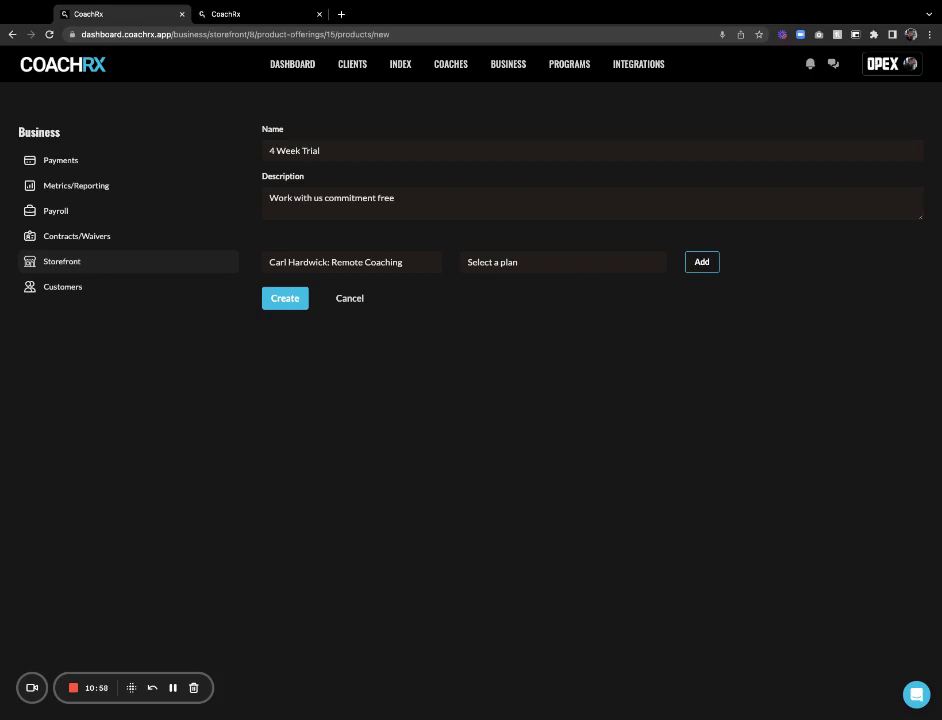
click(553, 400)
click(703, 262)
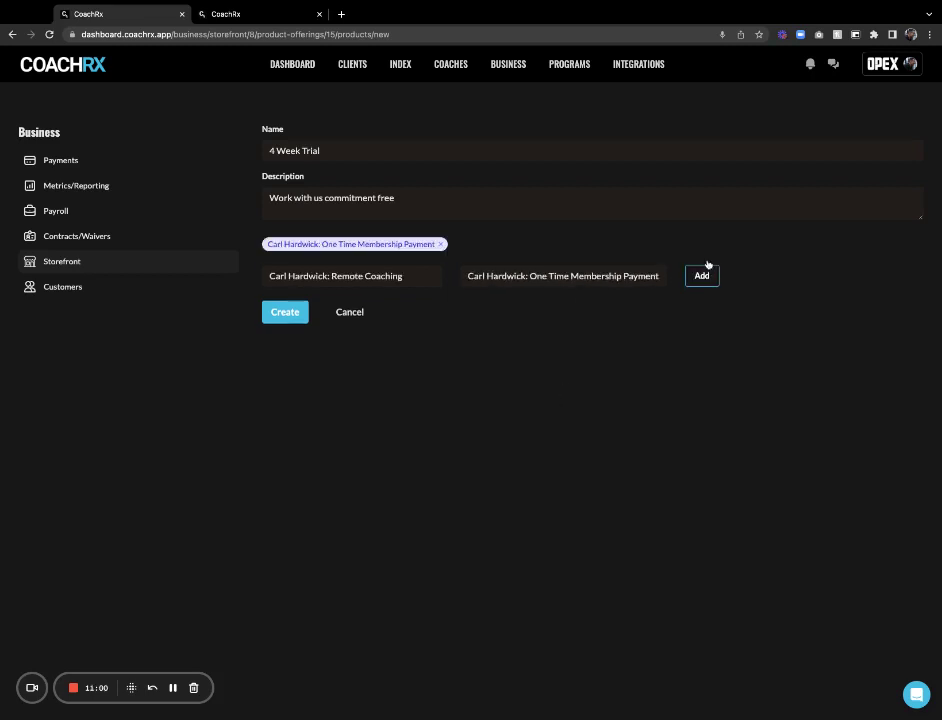
click(280, 312)
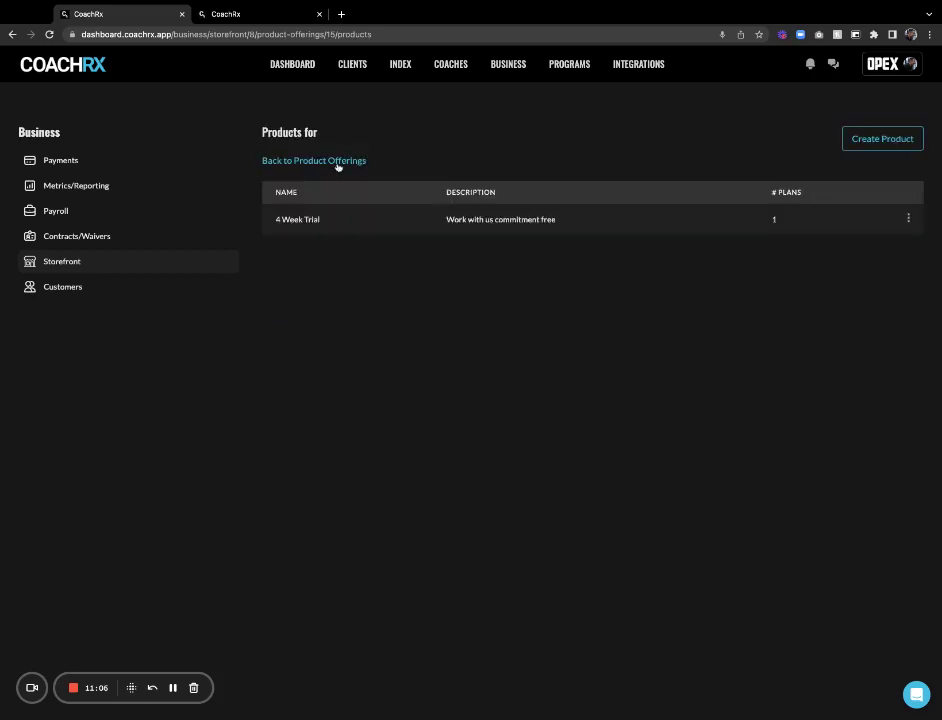
click(338, 165)
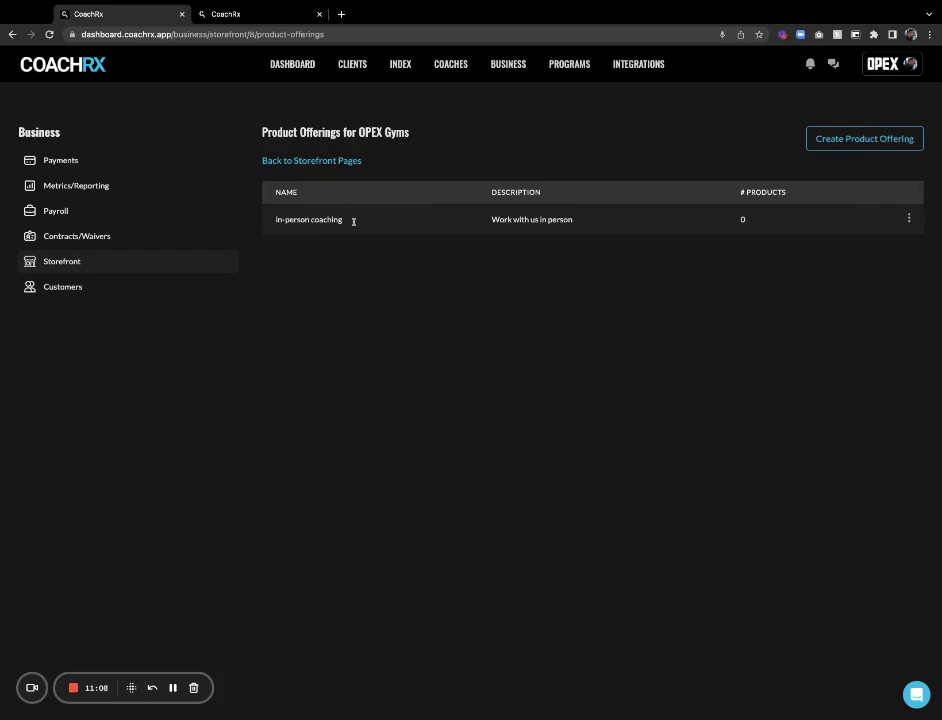
Create a Consultations offering with the description '60 minute consult'
click(833, 149)
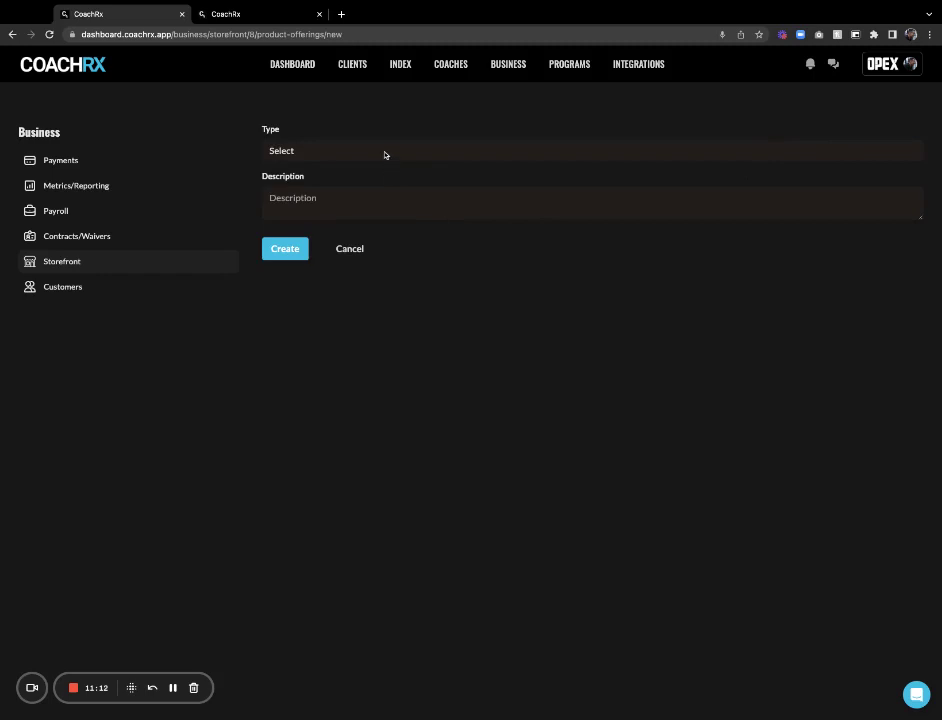
click(385, 154)
click(332, 193)
text(60 minu)
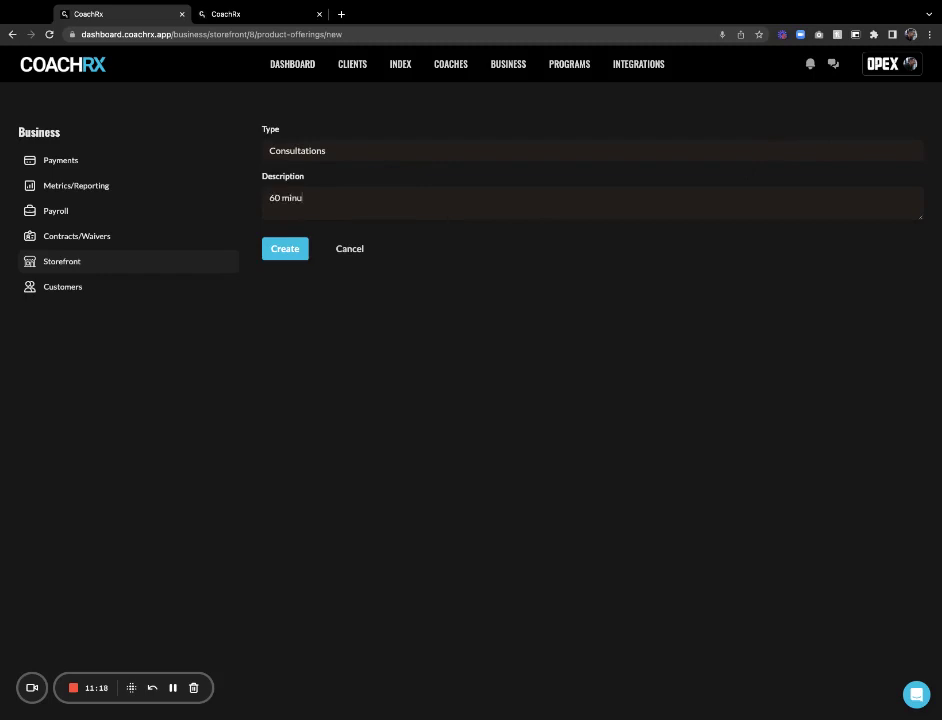
text(te consult)
click(285, 248)
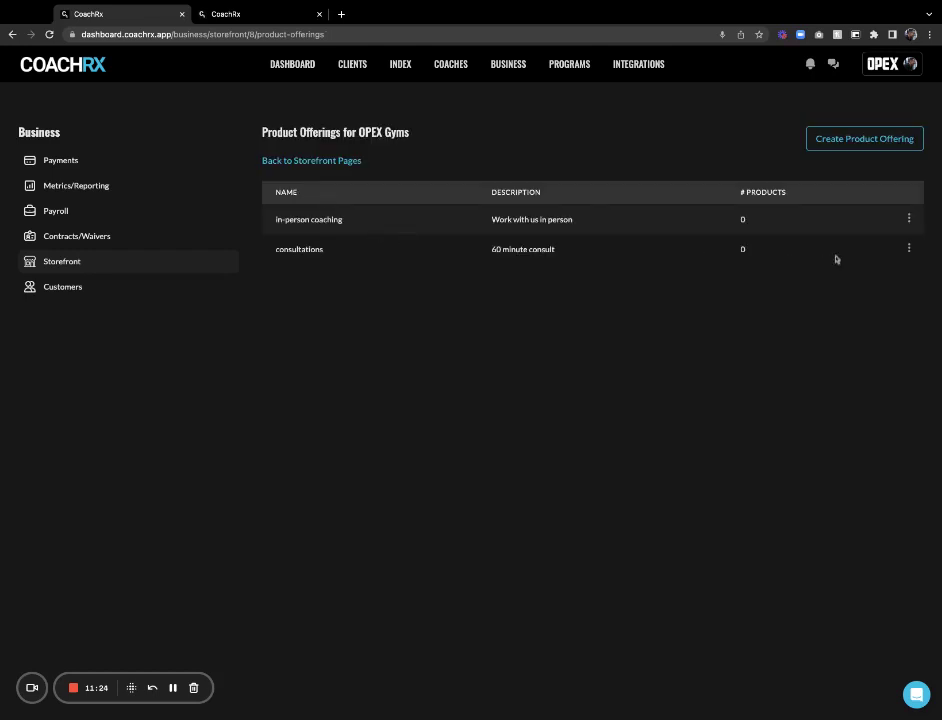
click(908, 248)
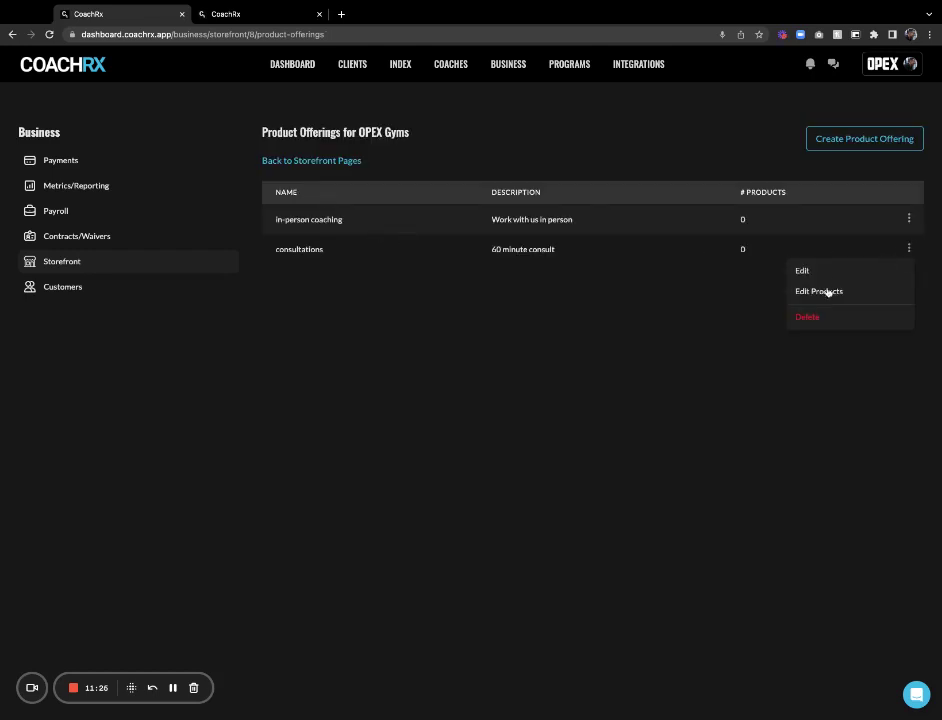
Start a '60 Minute Consult' product described as 'Speak to a coach about your goal'
click(828, 291)
click(852, 148)
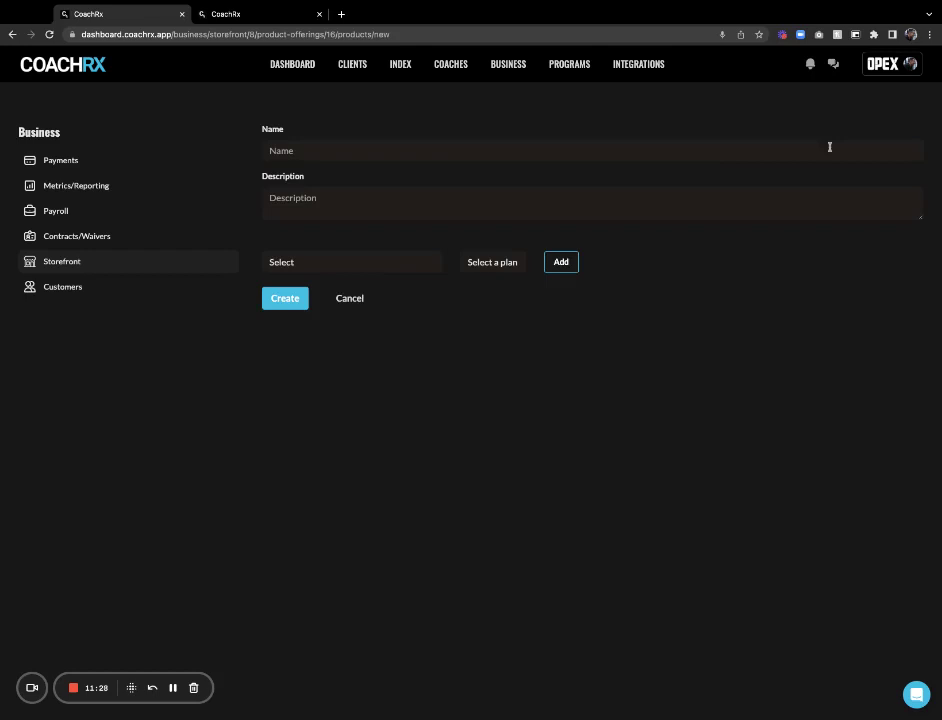
click(379, 153)
text(60 ml)
key(BackSpace)
text(Minute Consult)
click(399, 208)
text(Speak to)
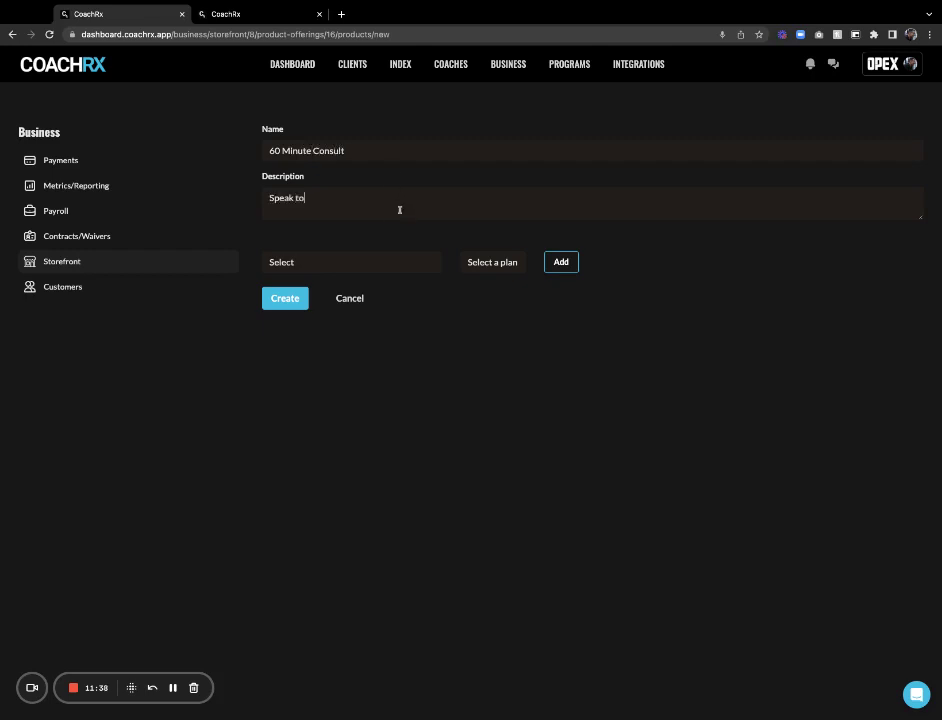
text( a coach about your goals)
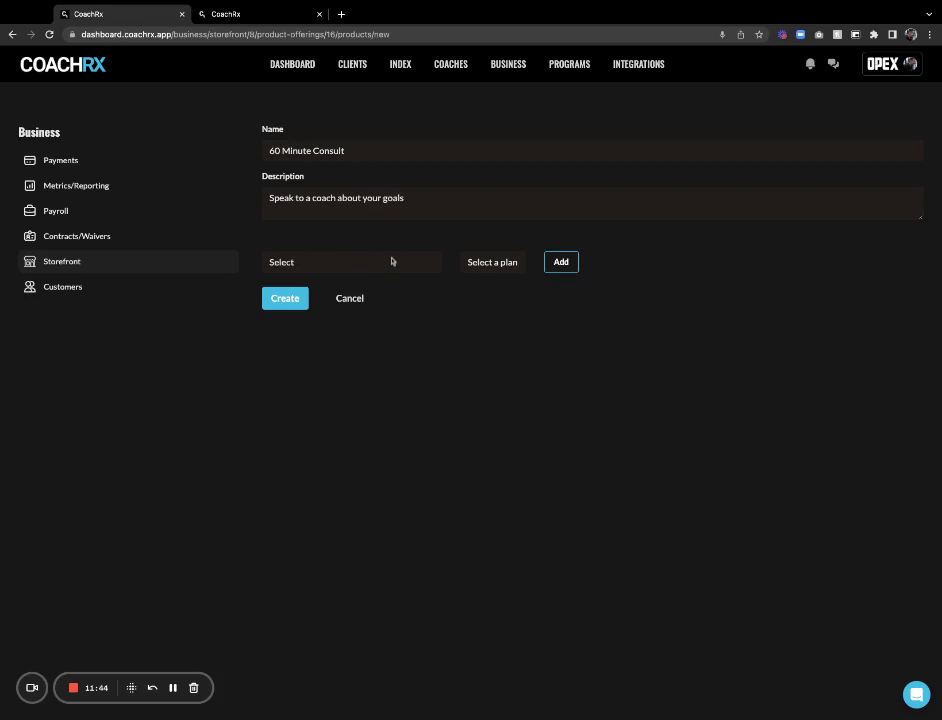
Link the Remote Coaching 1 Hour Consult plan, create the product, and return to offerings
click(391, 262)
click(383, 279)
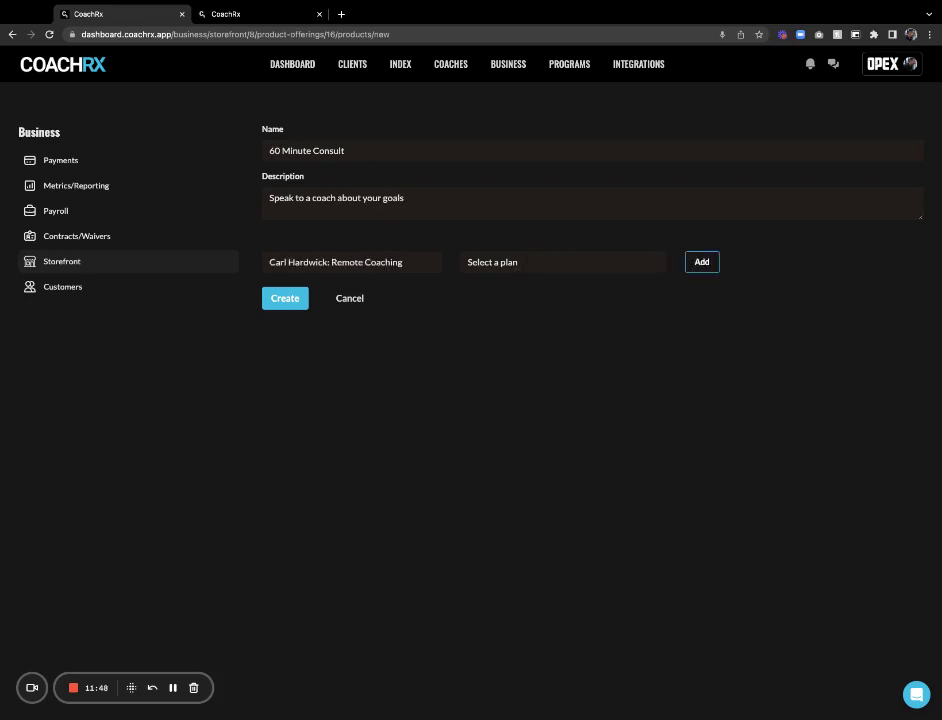
click(600, 280)
click(701, 262)
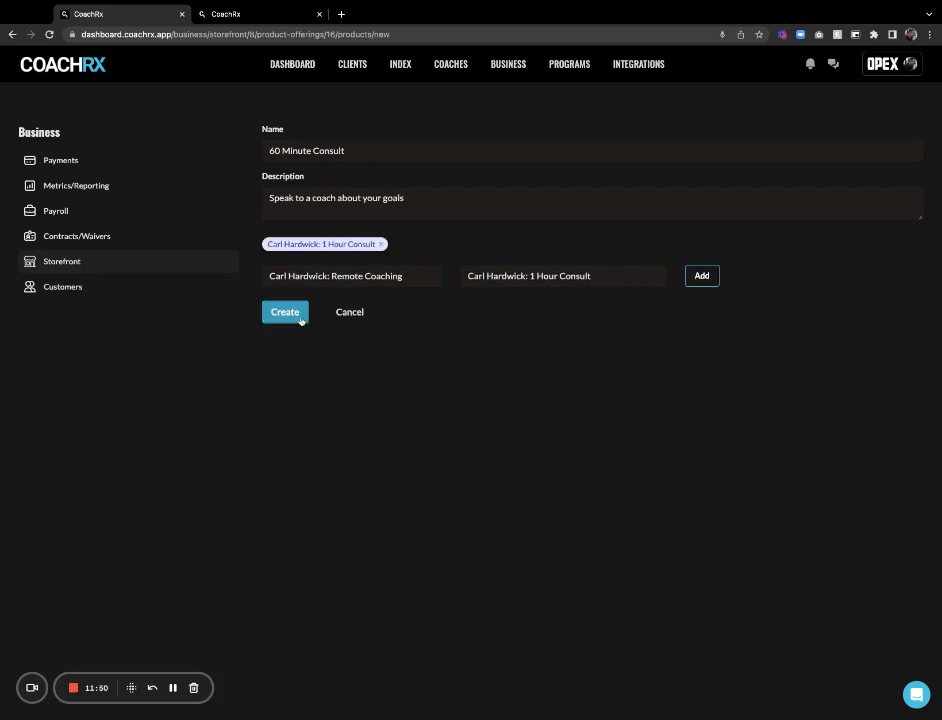
click(285, 314)
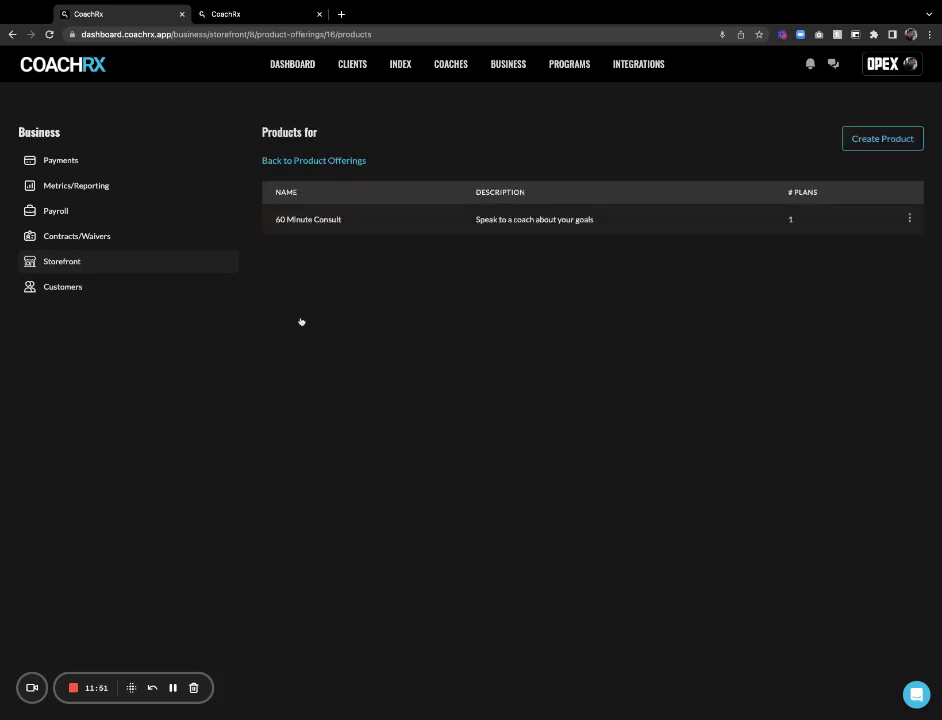
click(354, 162)
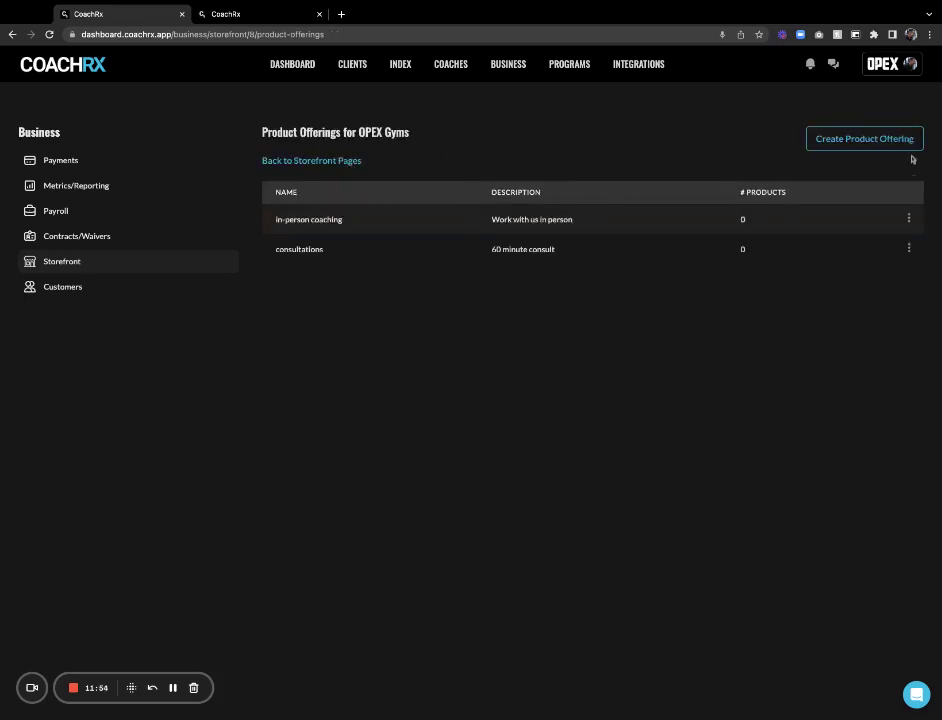
Create a Programs offering with the description 'Follow one of our programs'
click(862, 139)
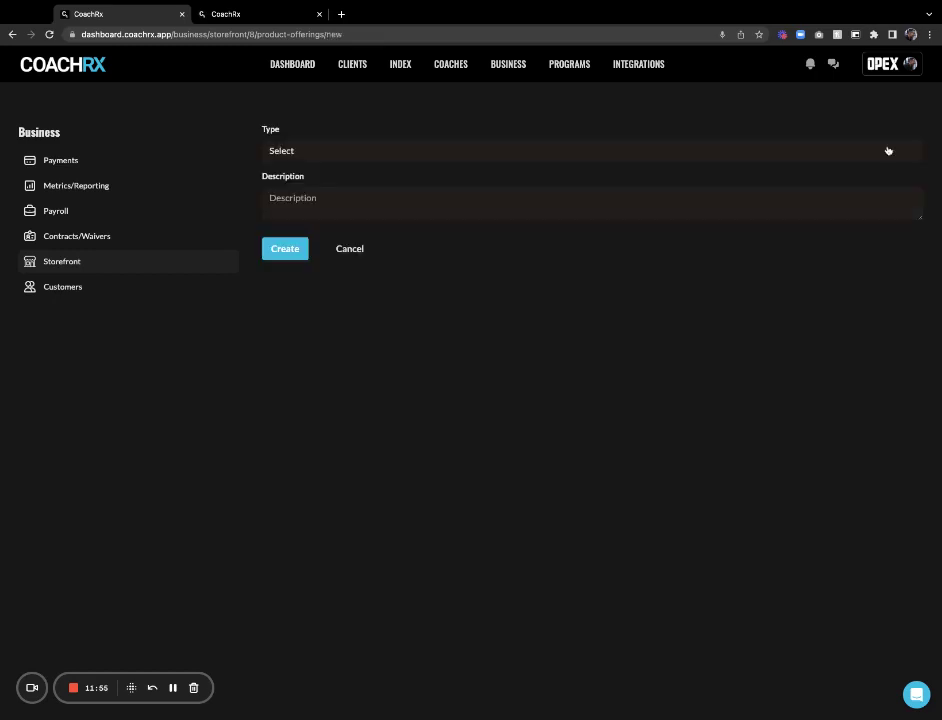
click(322, 156)
text(Follow one of our progr)
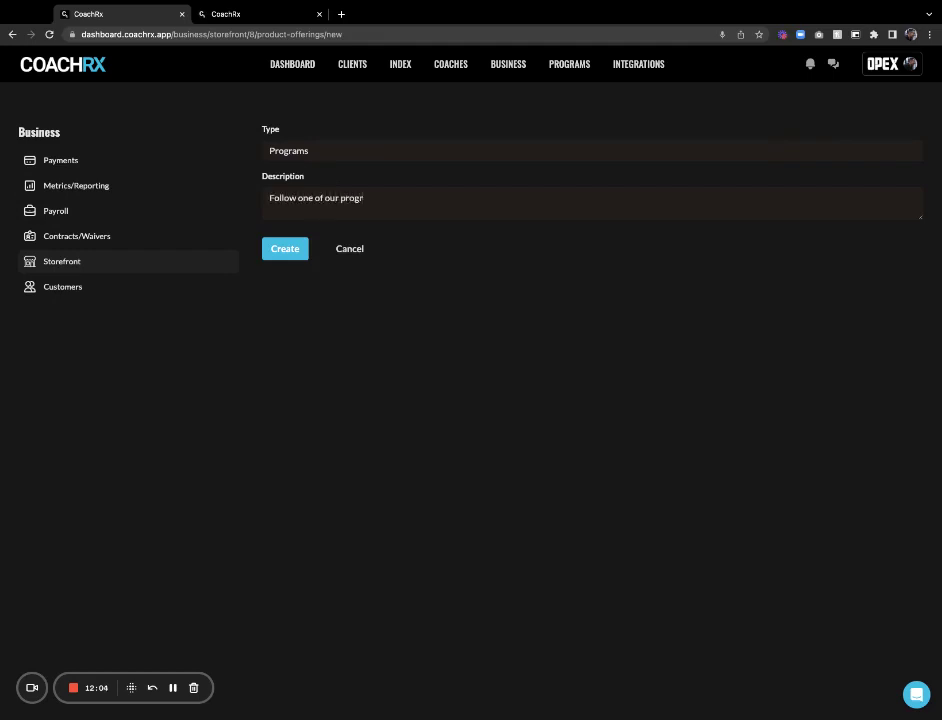
text(ams)
click(287, 252)
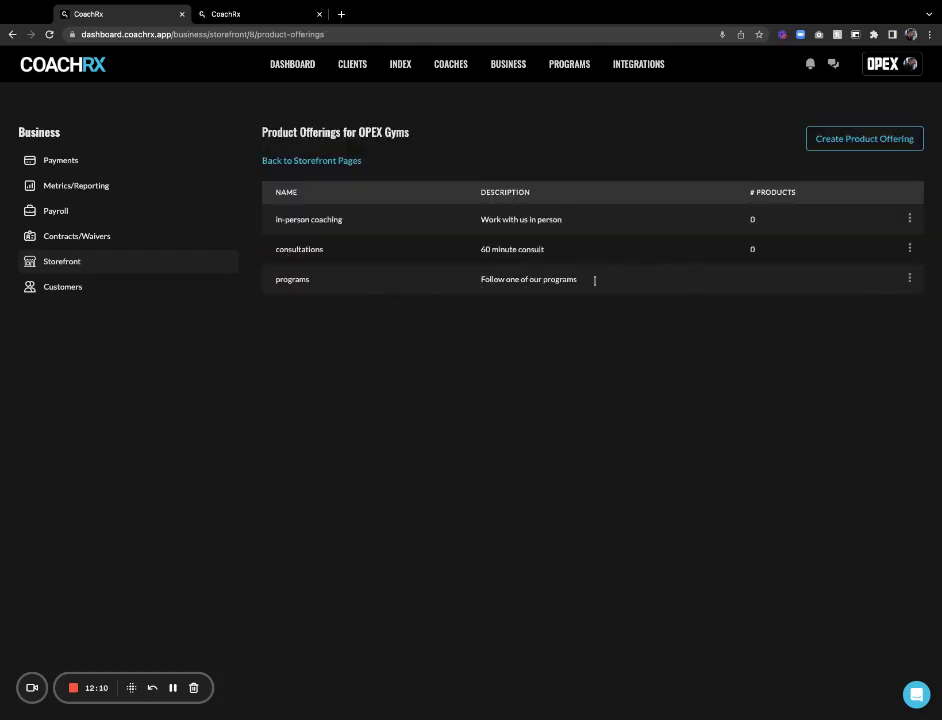
click(908, 281)
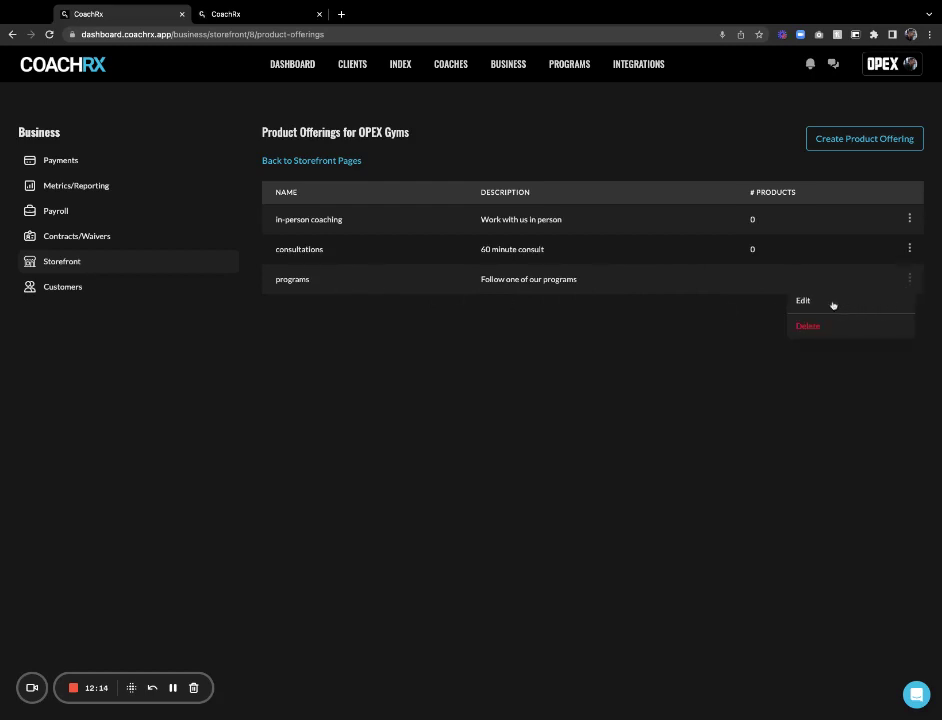
click(726, 328)
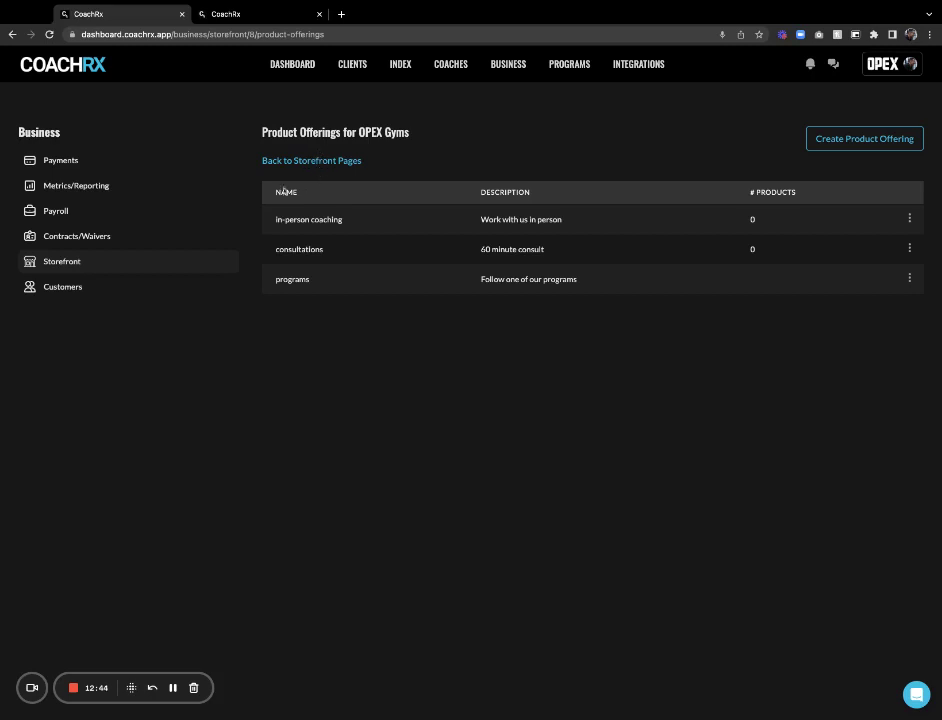
Select the OPEX Gyms store URL in its page settings, then switch to the live-site tab
click(100, 268)
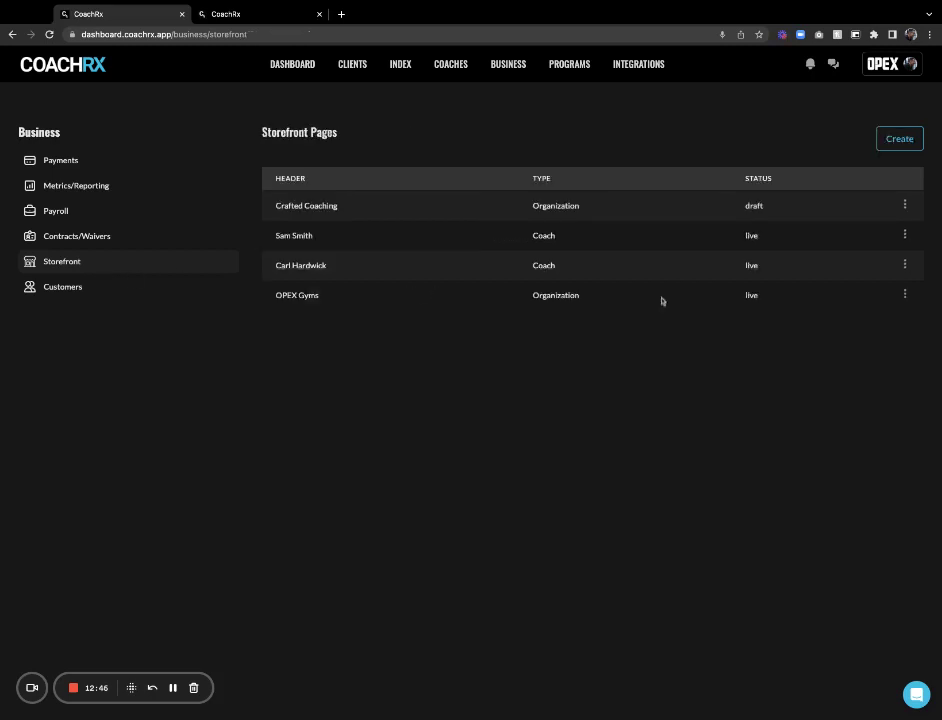
click(906, 295)
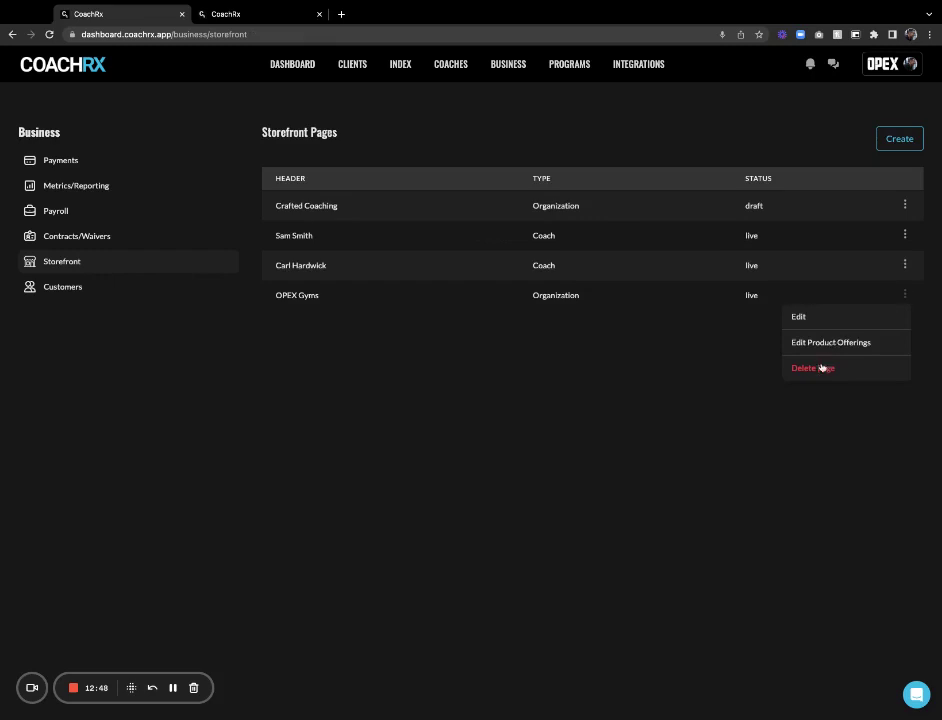
click(808, 317)
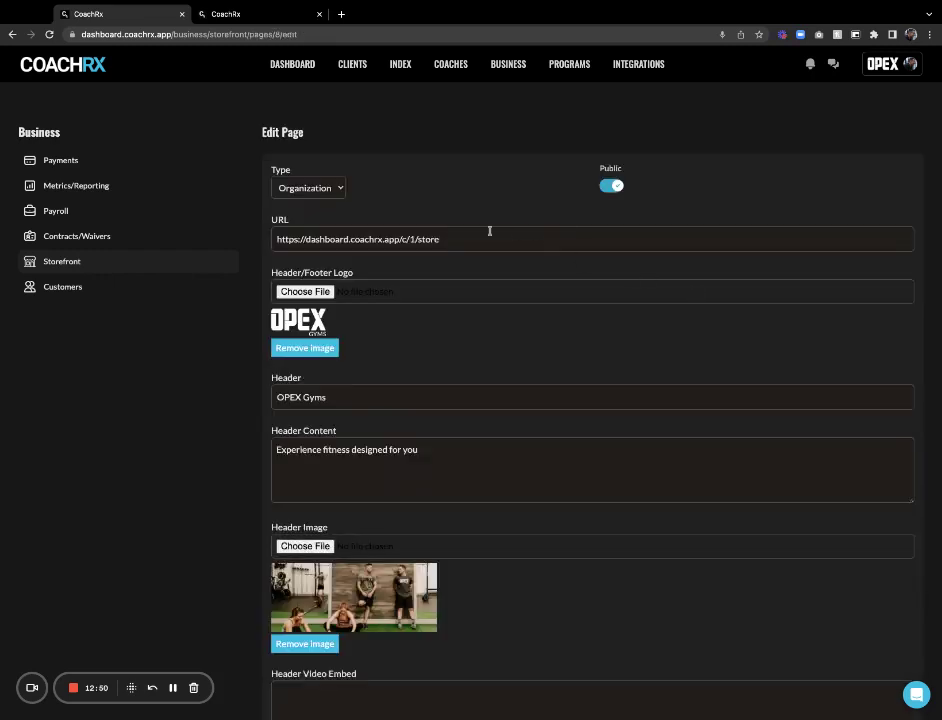
triple_click(390, 239)
key(ctrl+c)
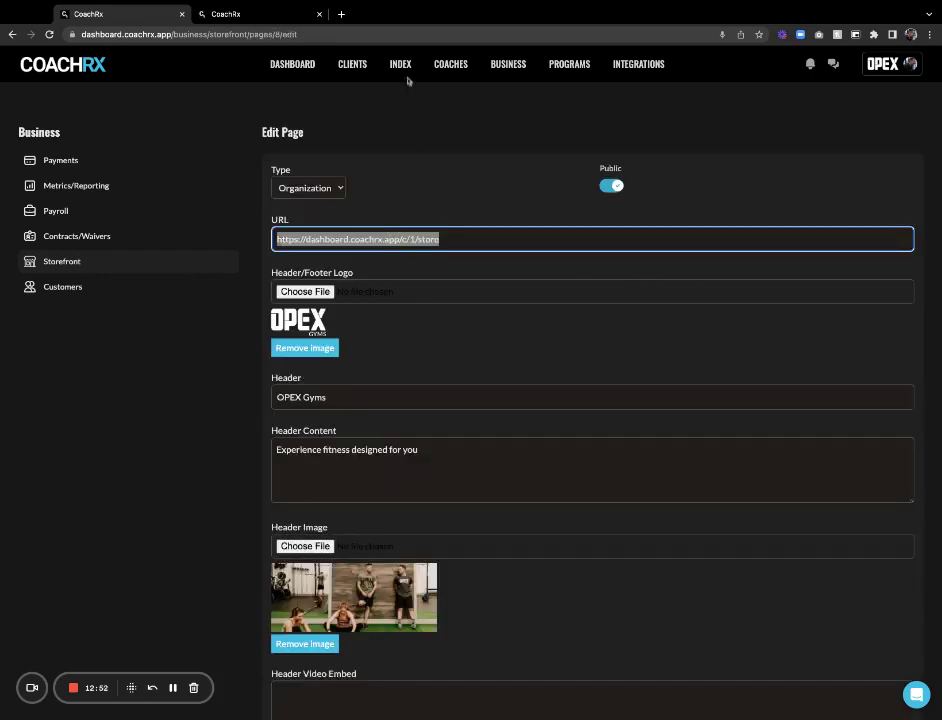
click(256, 16)
Load the pasted OPEX Gyms store URL and view In-Person Coaching's products under What We Offer
click(249, 31)
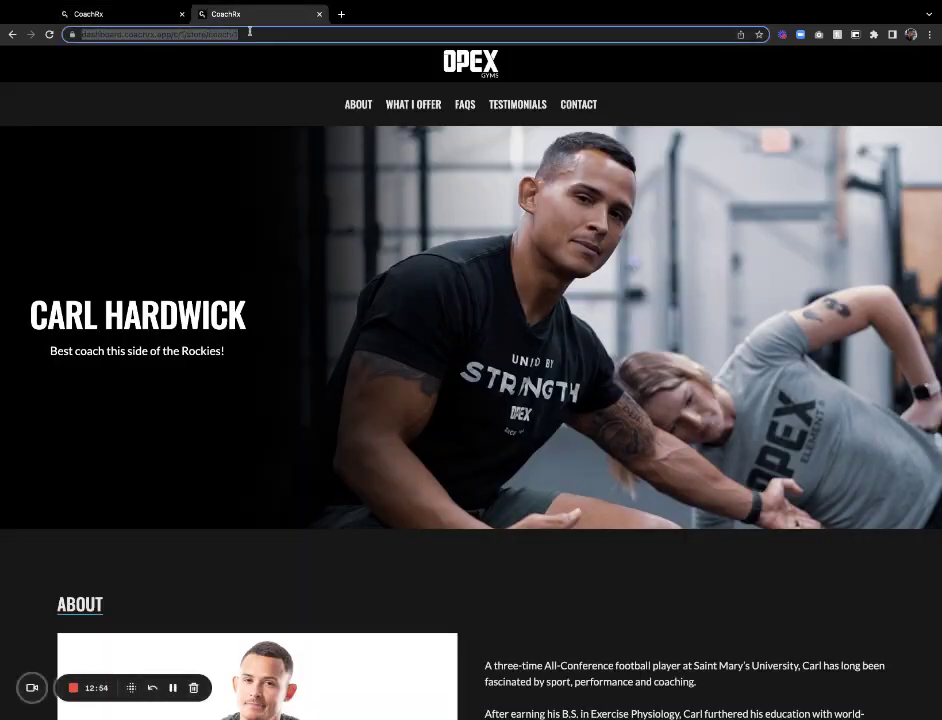
key(ctrl+v)
key(Return)
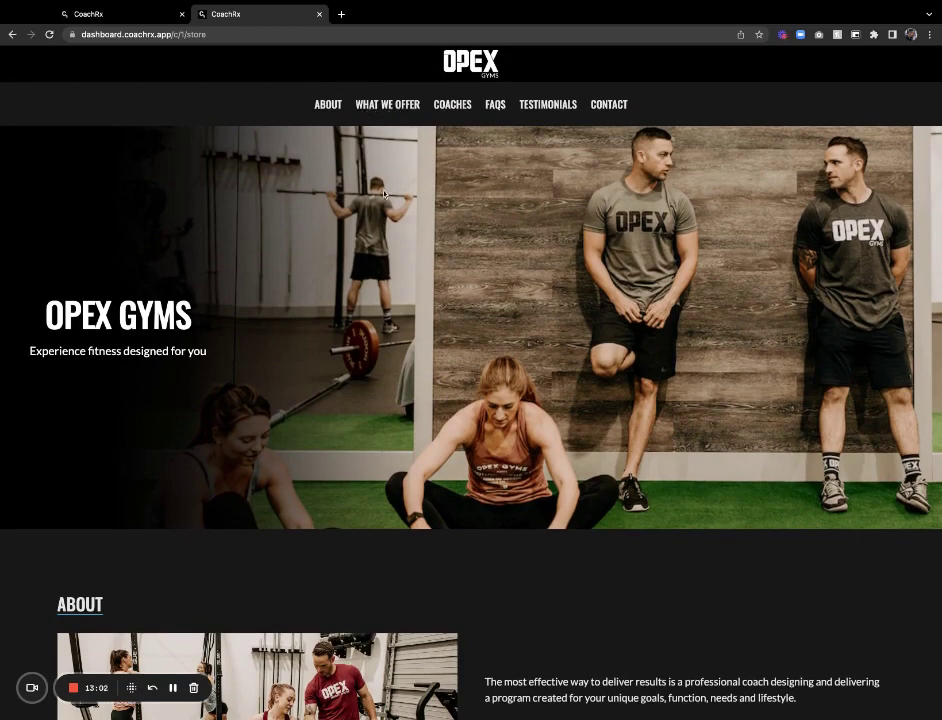
scroll(389, 118, down, 5)
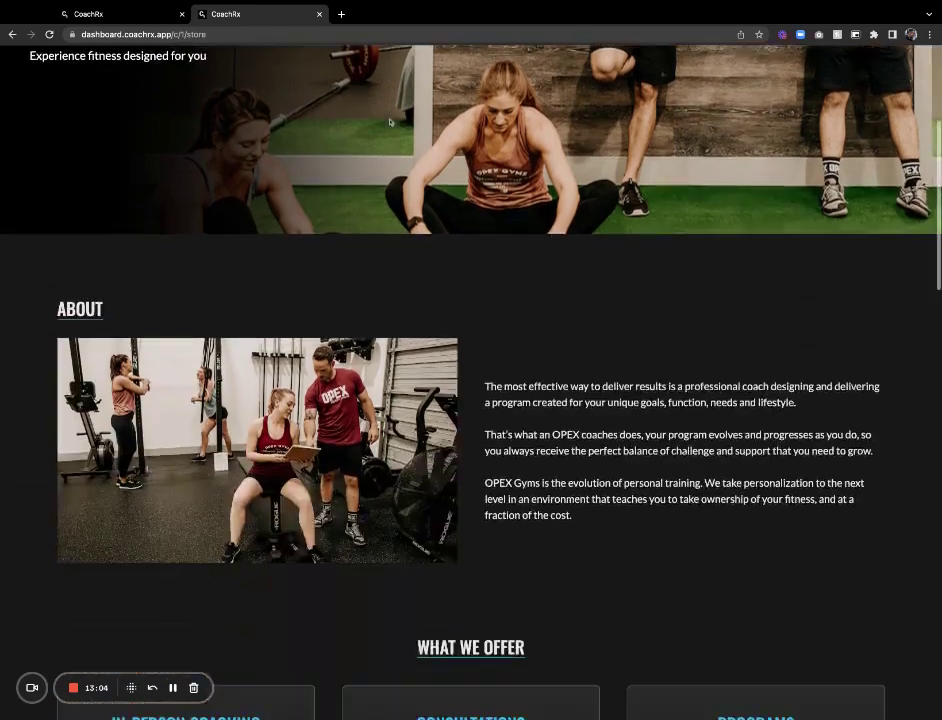
scroll(425, 278, down, 2)
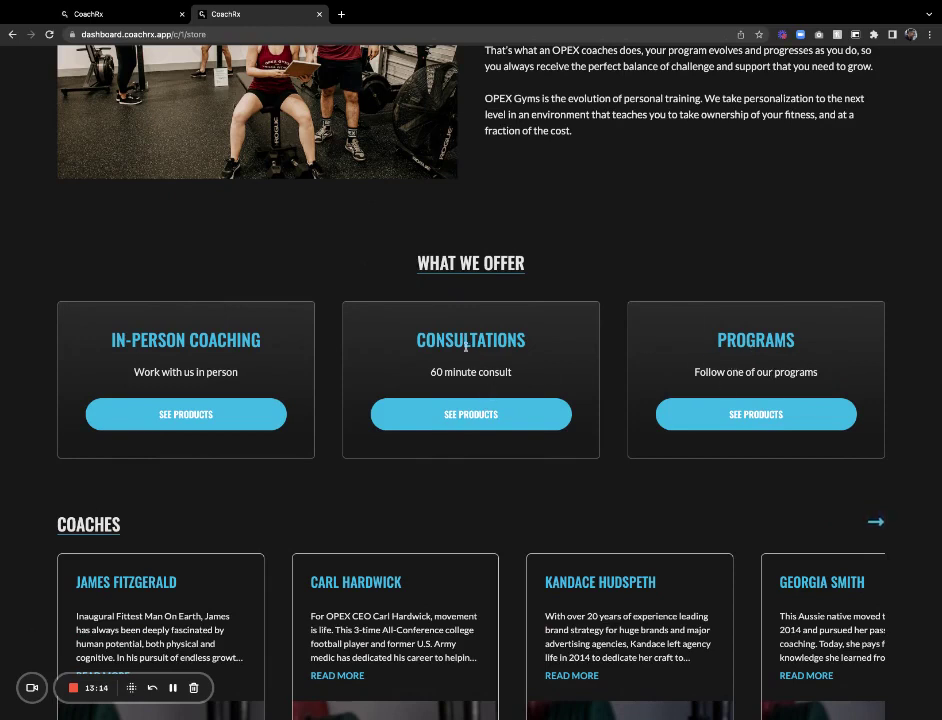
click(209, 417)
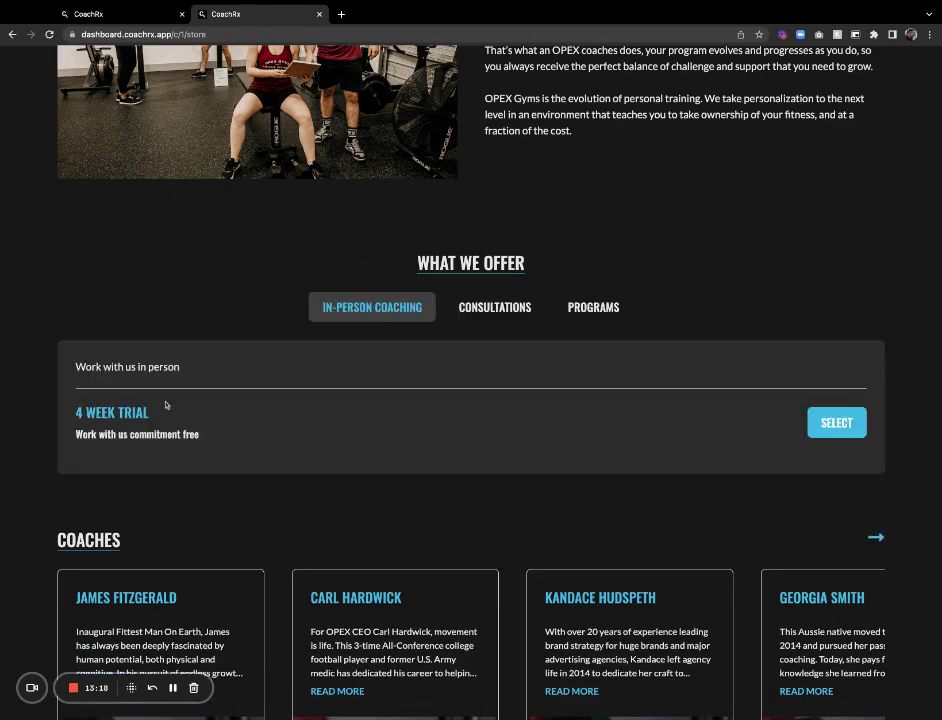
Preview the 4 Week Trial checkout at $355.00 with a first and last name entered, then return to Storefront Pages
click(825, 422)
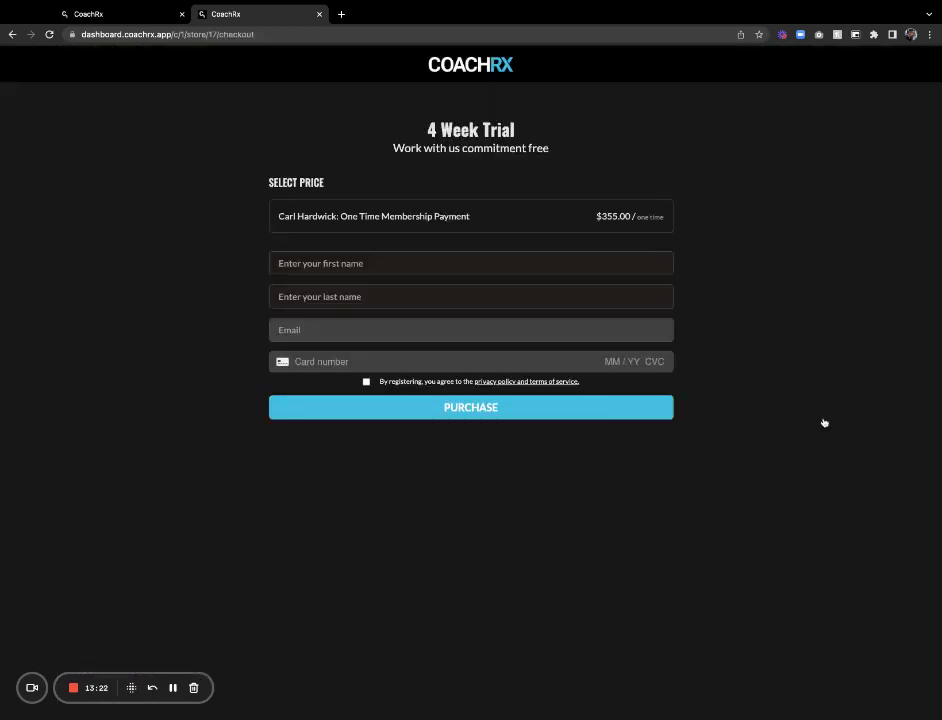
click(502, 227)
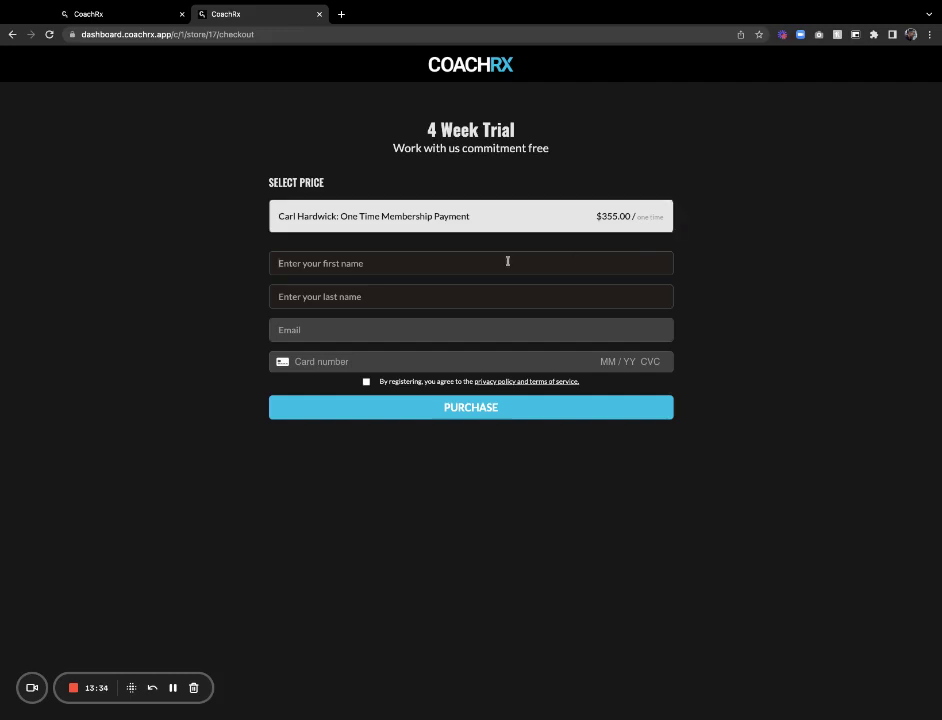
text(carl)
key(Tab)
text(hardwick)
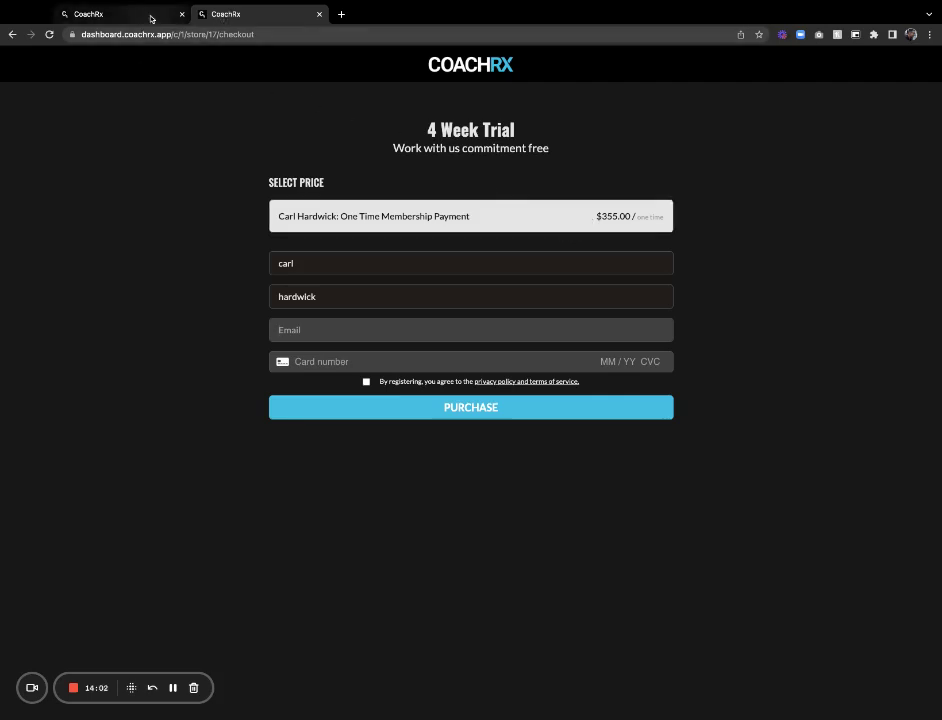
click(151, 18)
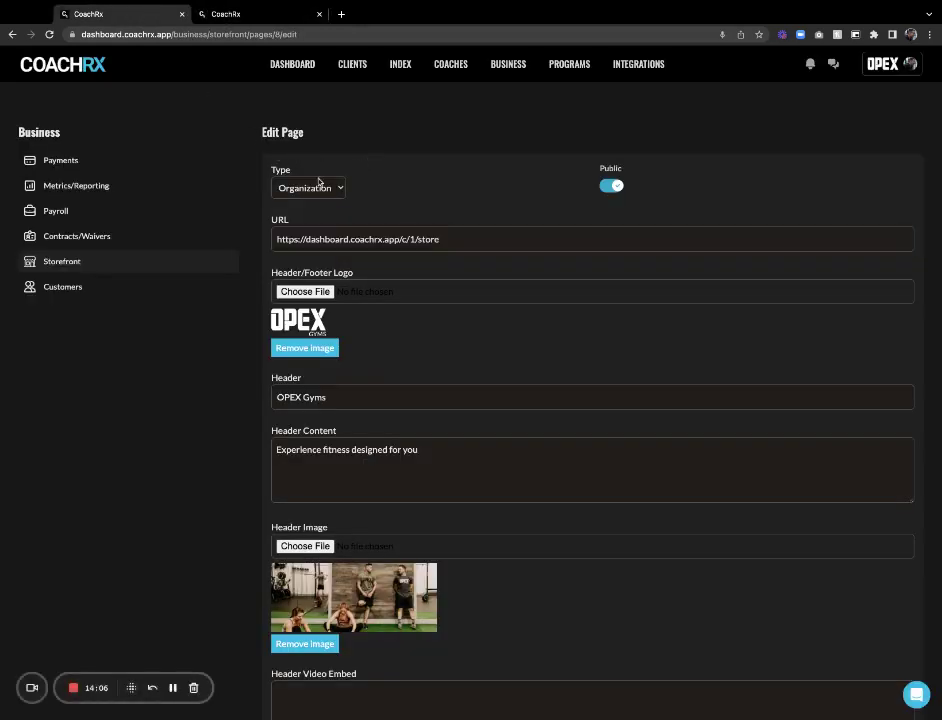
click(80, 263)
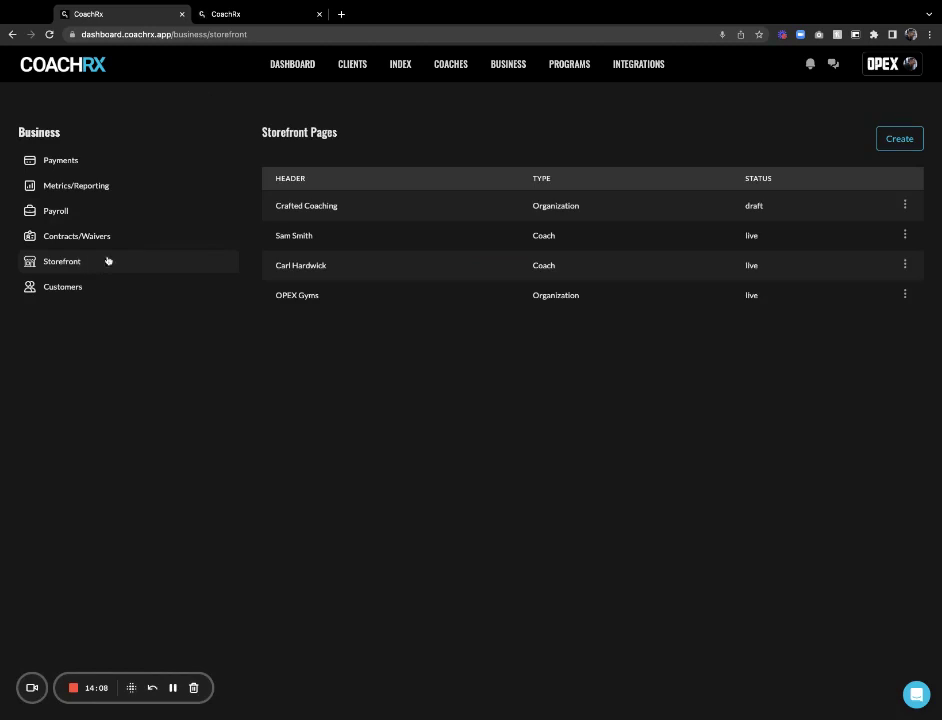